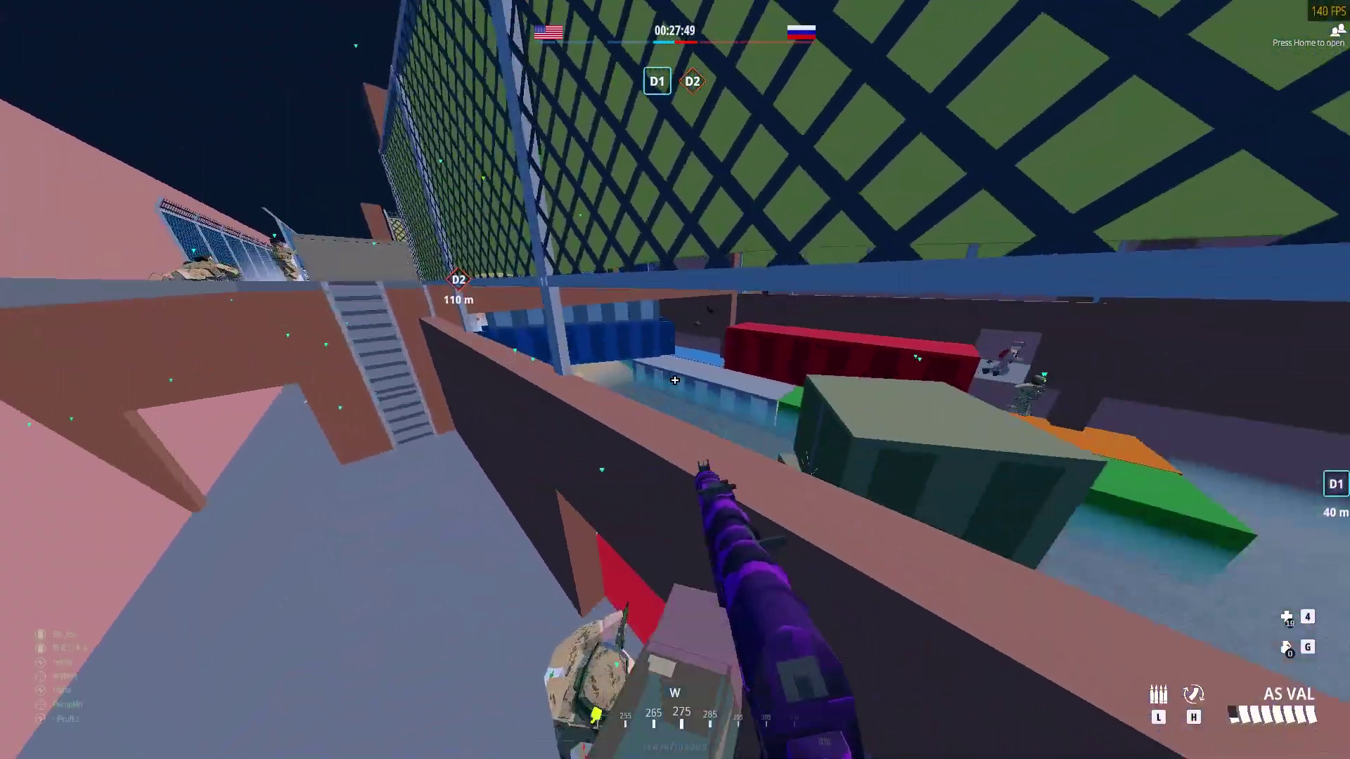
Step: Vault onto the ledge and run across the orange, blue and green containers
{"action": "key", "text": "w"}
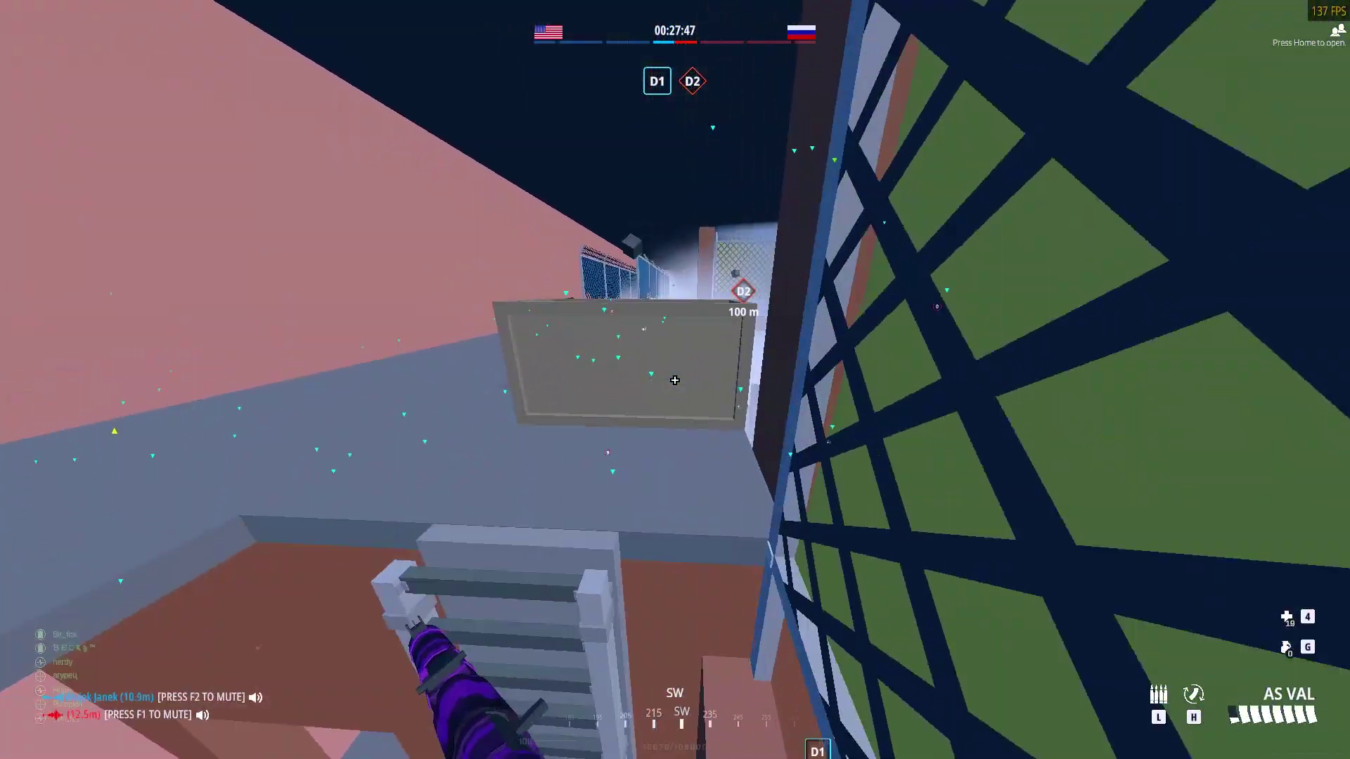
{"action": "key", "text": "space"}
{"action": "key", "text": "w"}
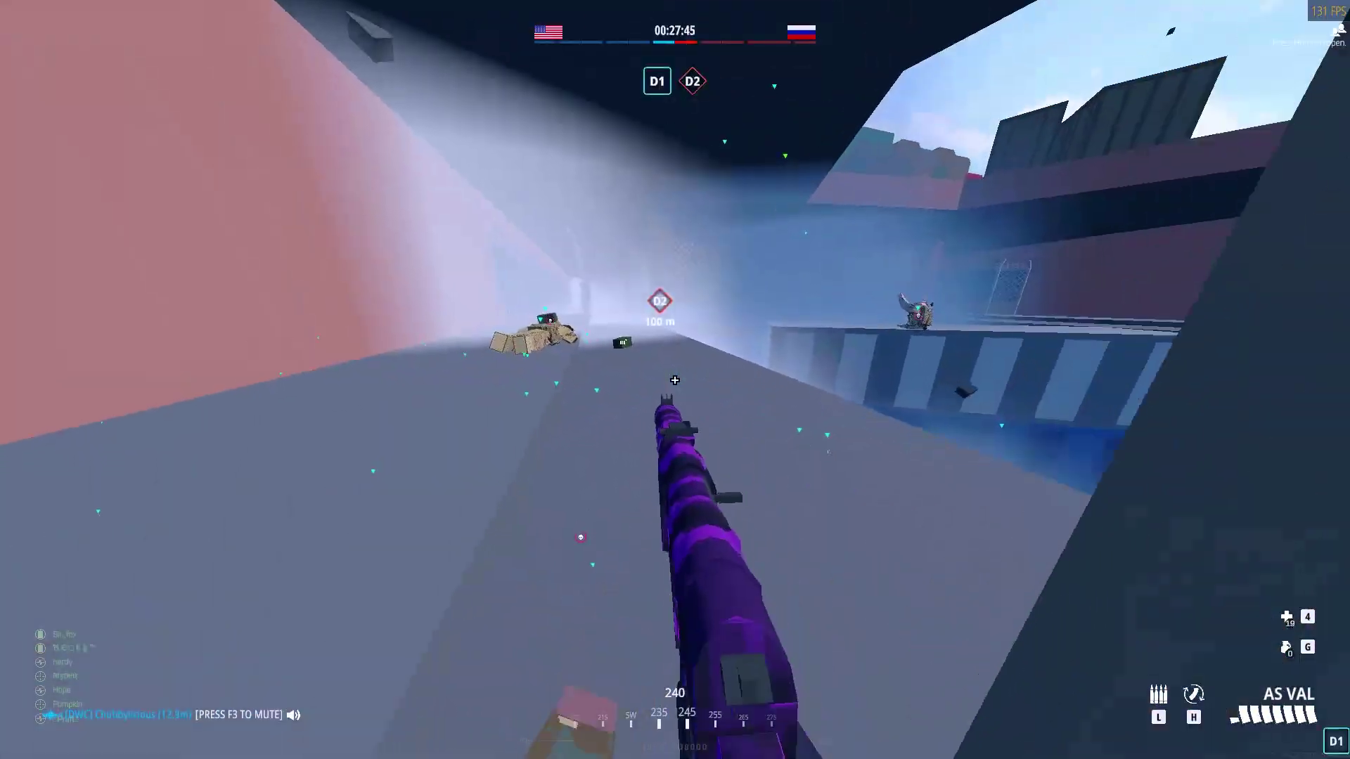
{"action": "key", "text": "w"}
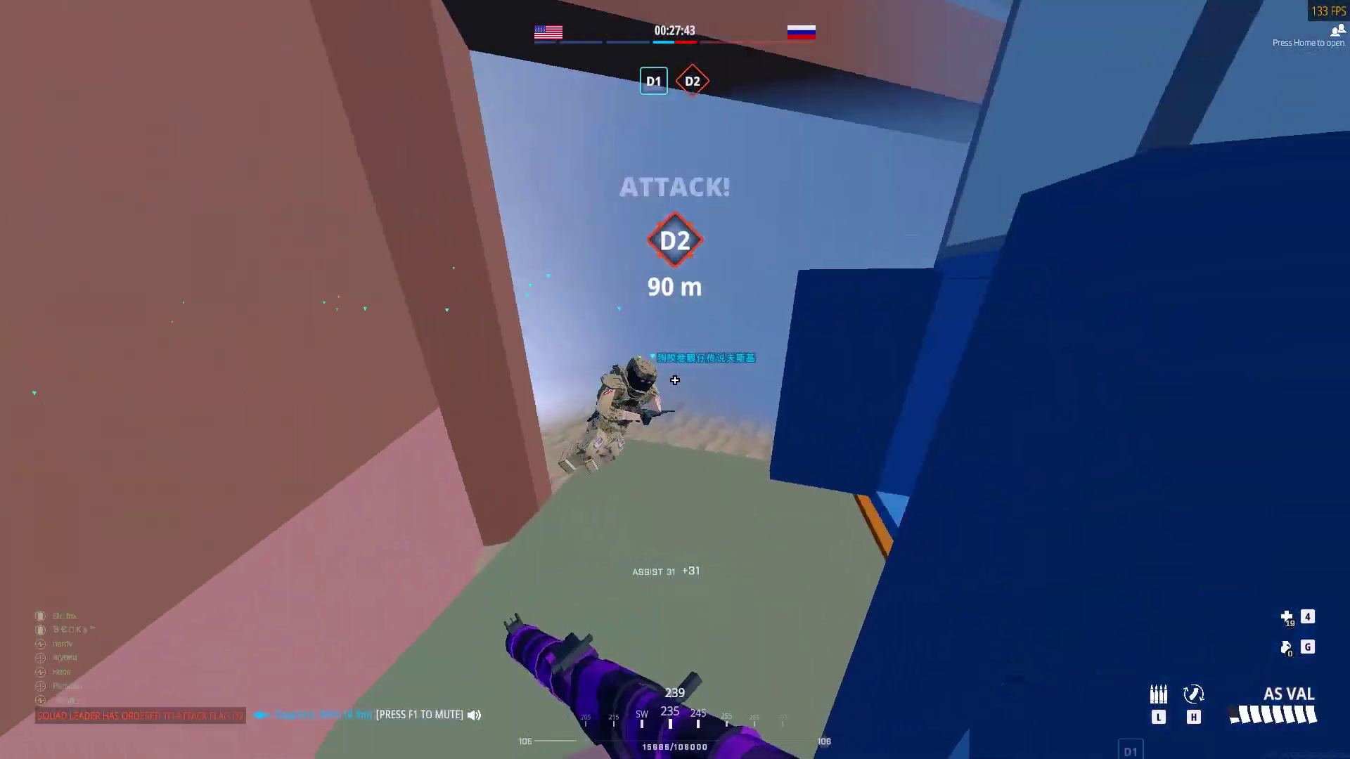
{"action": "key", "text": "w"}
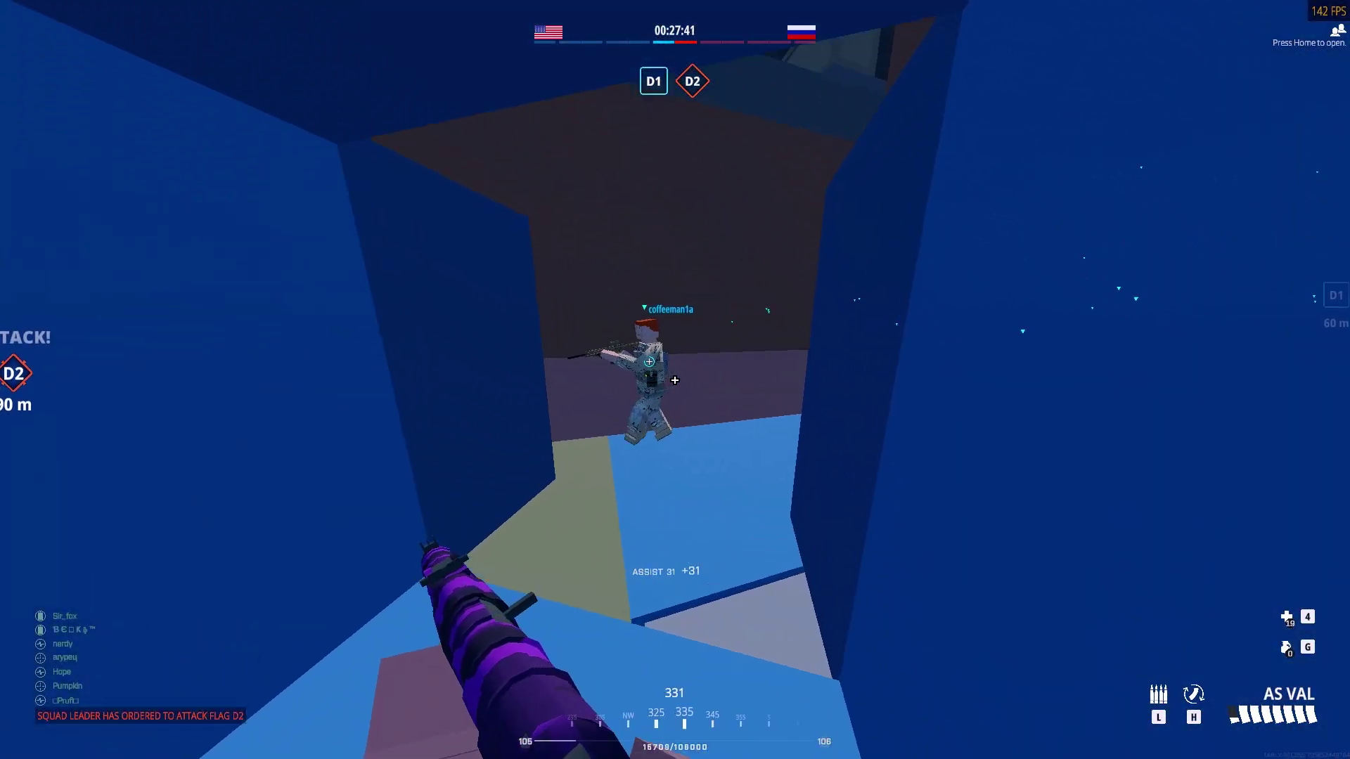
{"action": "key", "text": "w"}
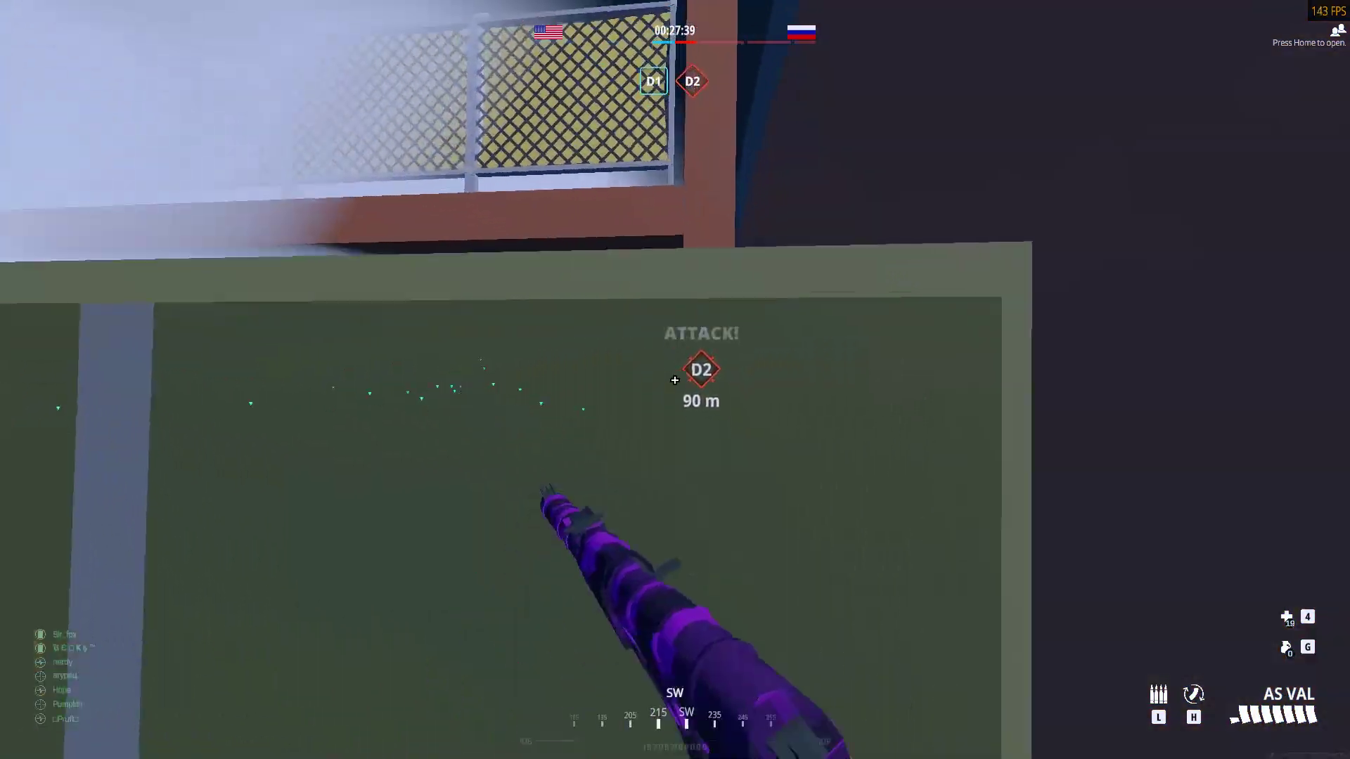
{"action": "key", "text": "space"}
{"action": "key", "text": "w"}
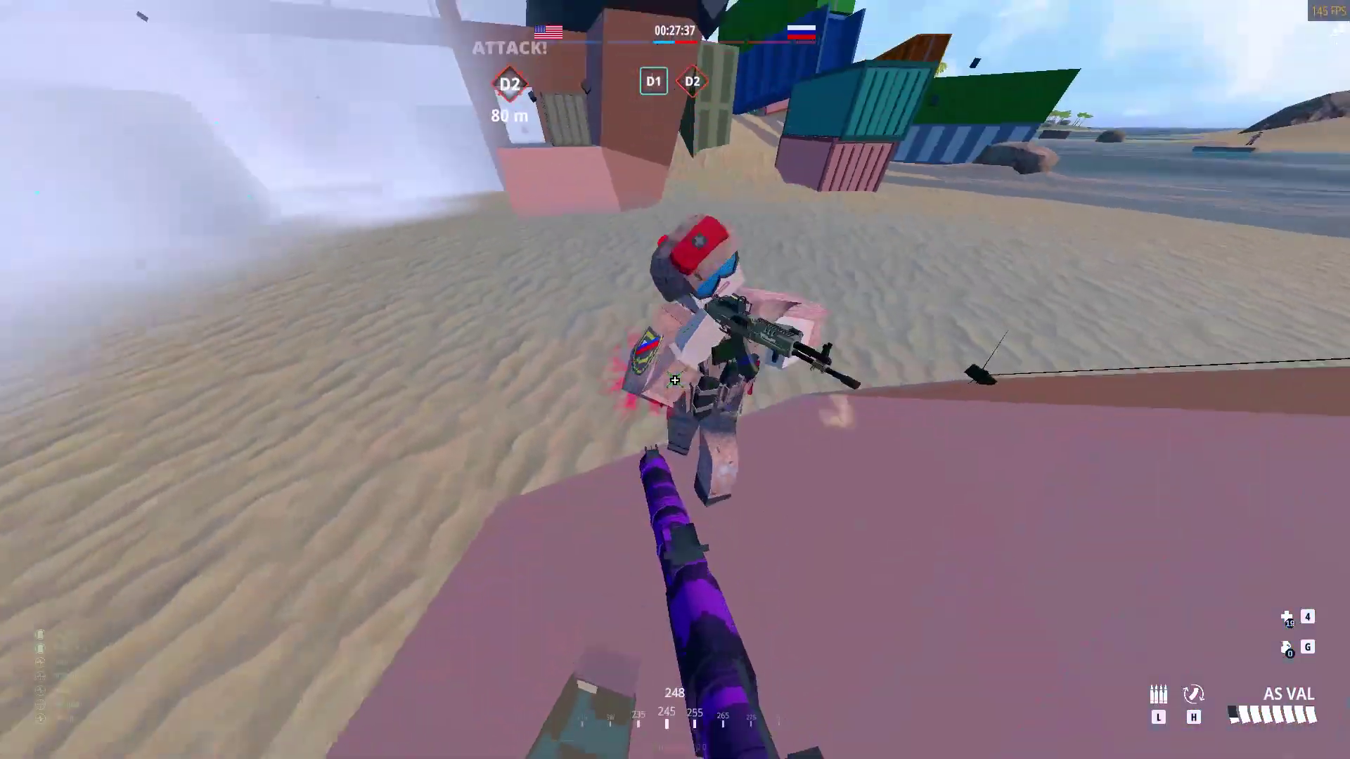
Step: Aim down sights and shoot the nearby enemies
{"action": "left_click", "coordinate": [675, 381]}
{"action": "right_click", "coordinate": [675, 381]}
{"action": "left_click", "coordinate": [675, 381]}
{"action": "left_click", "coordinate": [675, 381]}
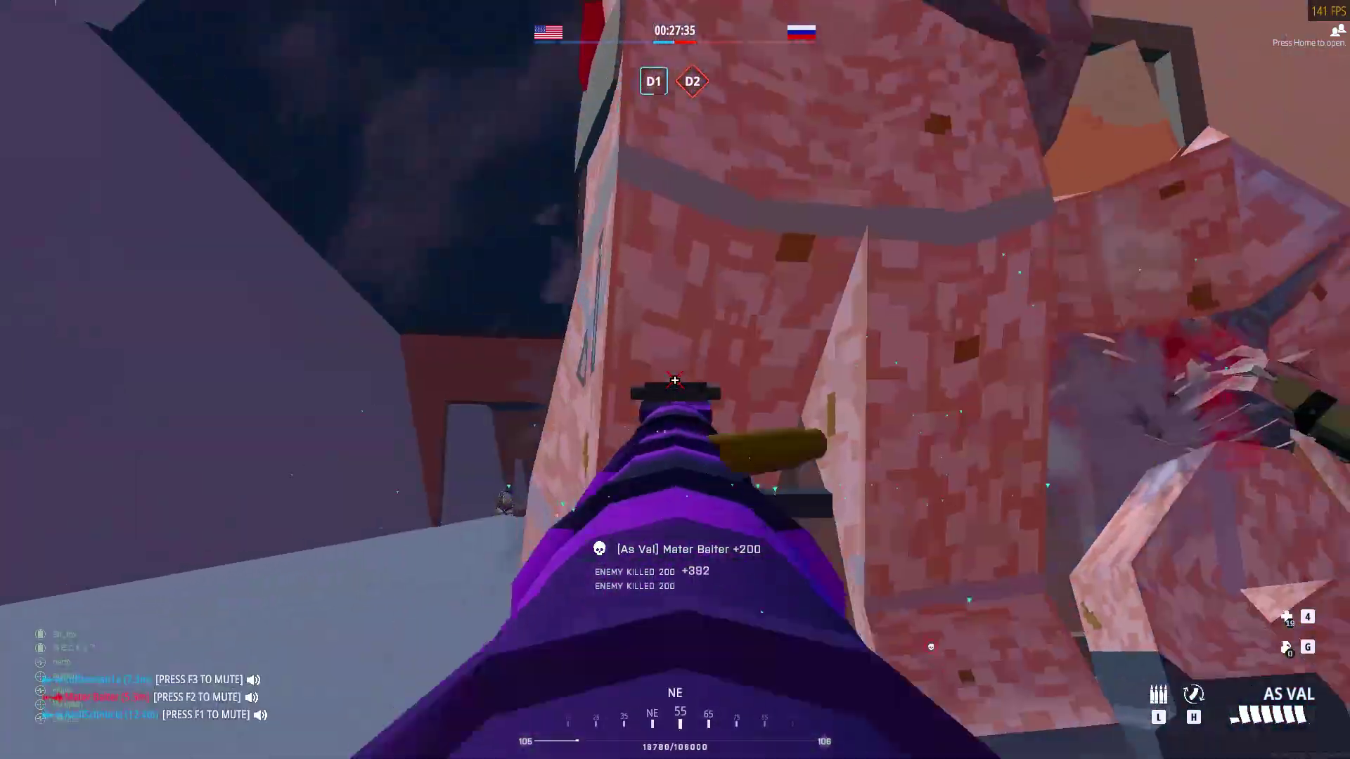
Step: Switch to the Desert Eagle with key 2 and fire a shot
{"action": "key", "text": "2"}
{"action": "left_click", "coordinate": [675, 381]}
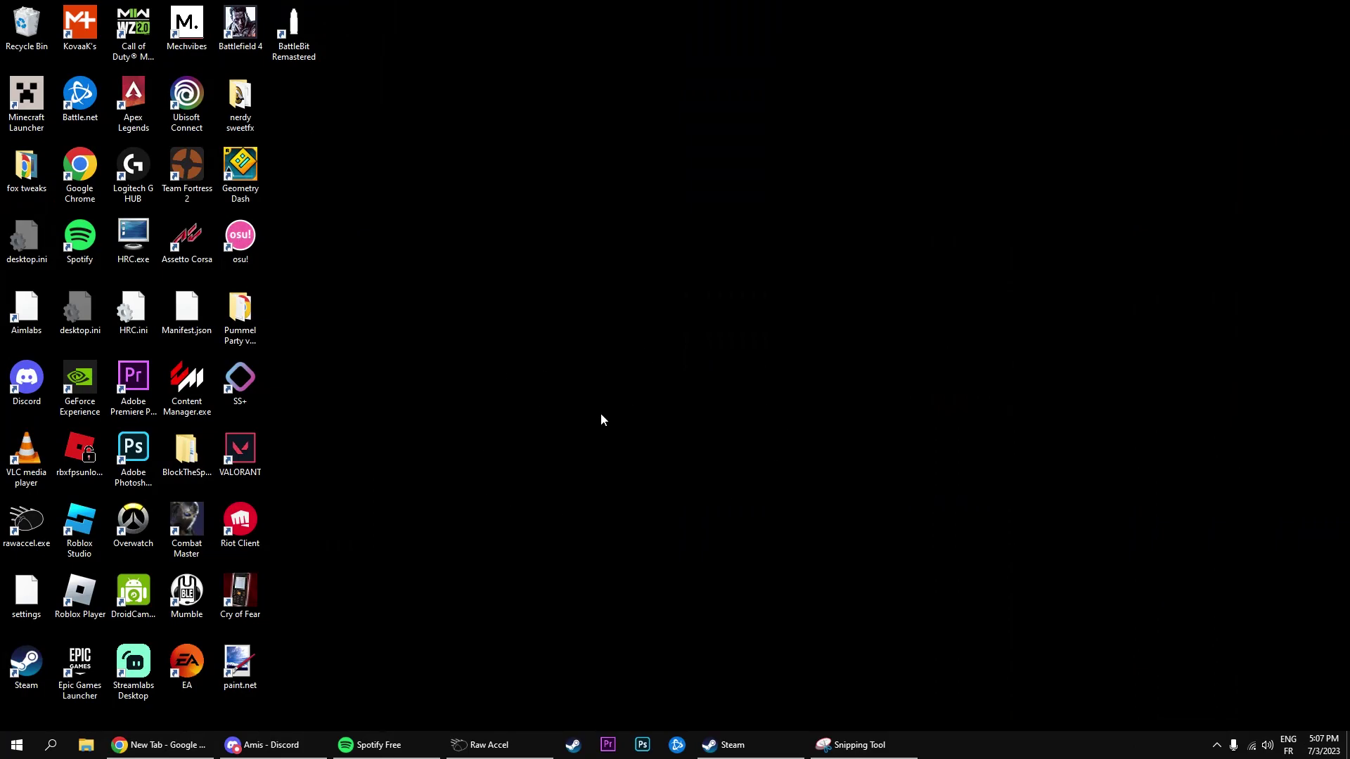
Step: Go to the reshade.me home page in Chrome
{"action": "left_click", "coordinate": [162, 744]}
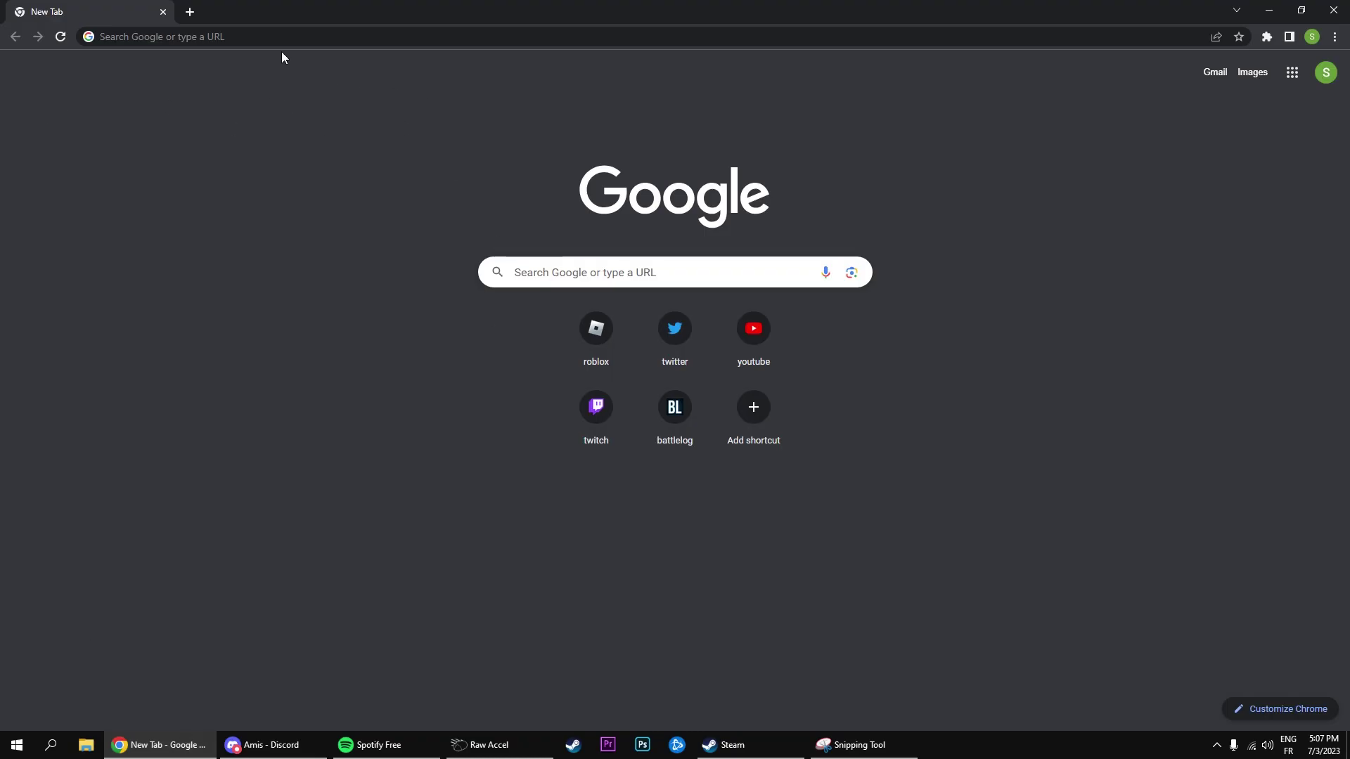
{"action": "left_click", "coordinate": [267, 39]}
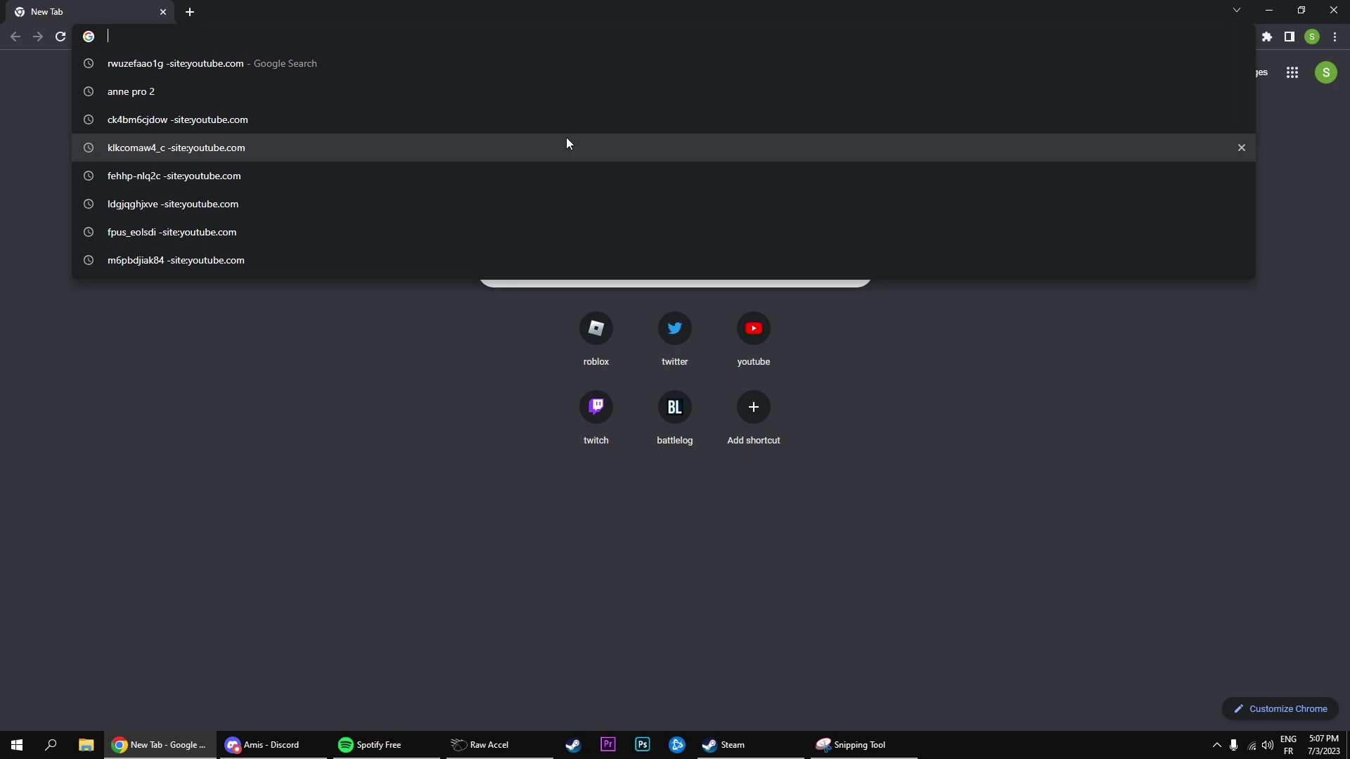
{"action": "type", "text": "reshade."}
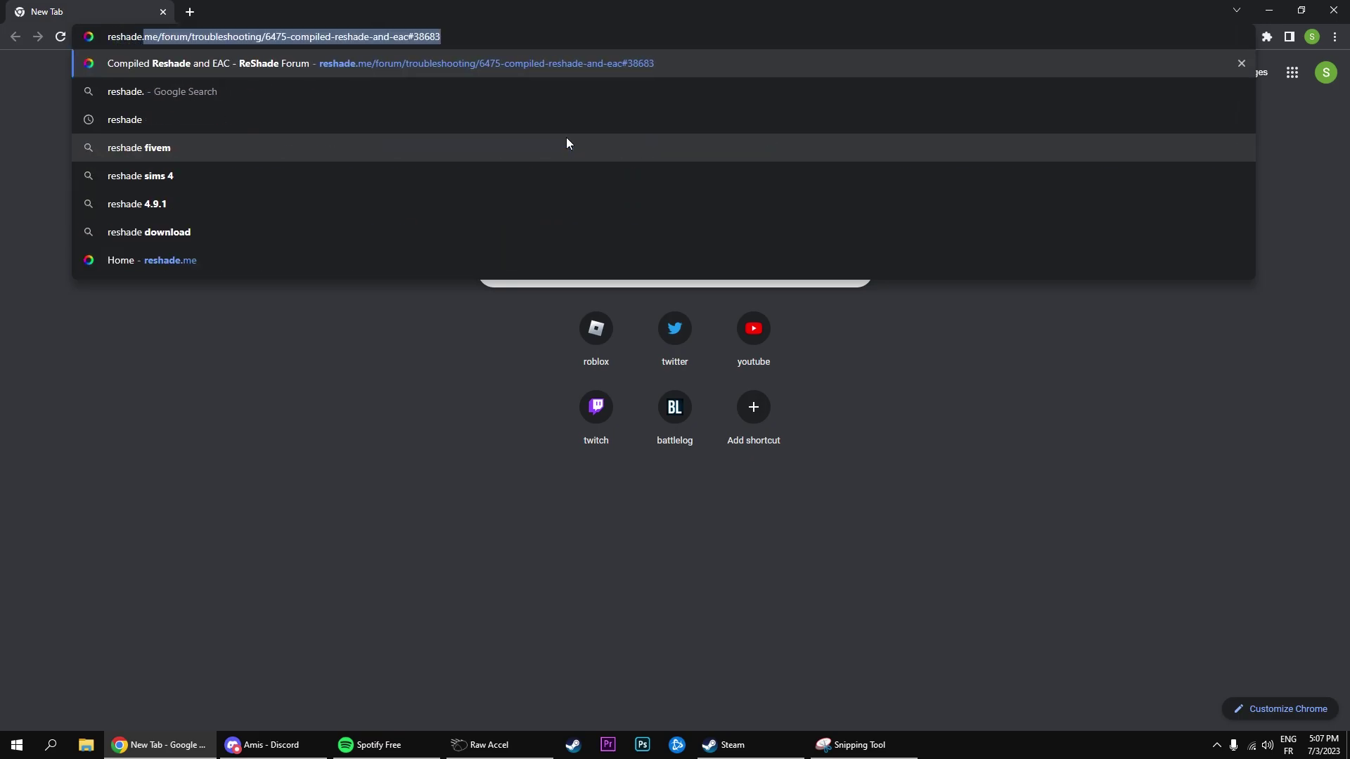
{"action": "type", "text": "me"}
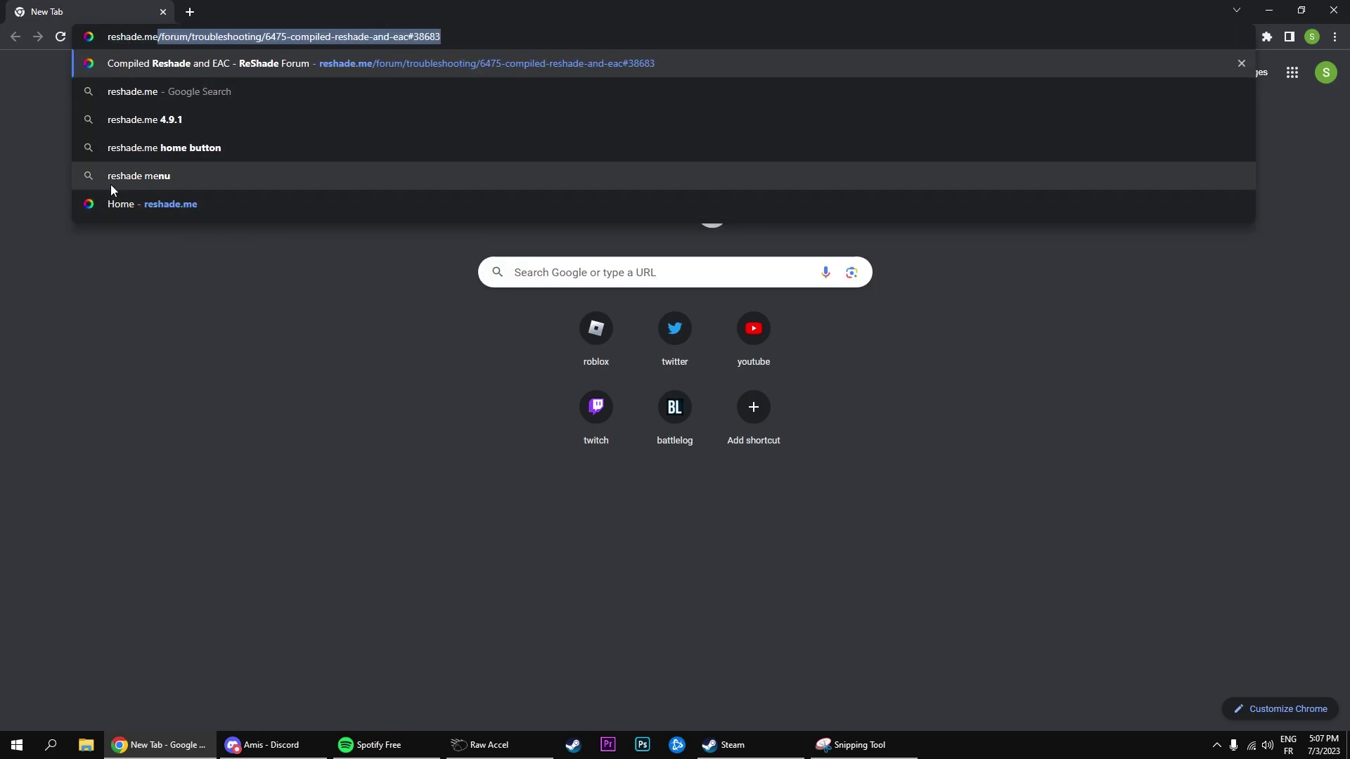
{"action": "left_click", "coordinate": [153, 205]}
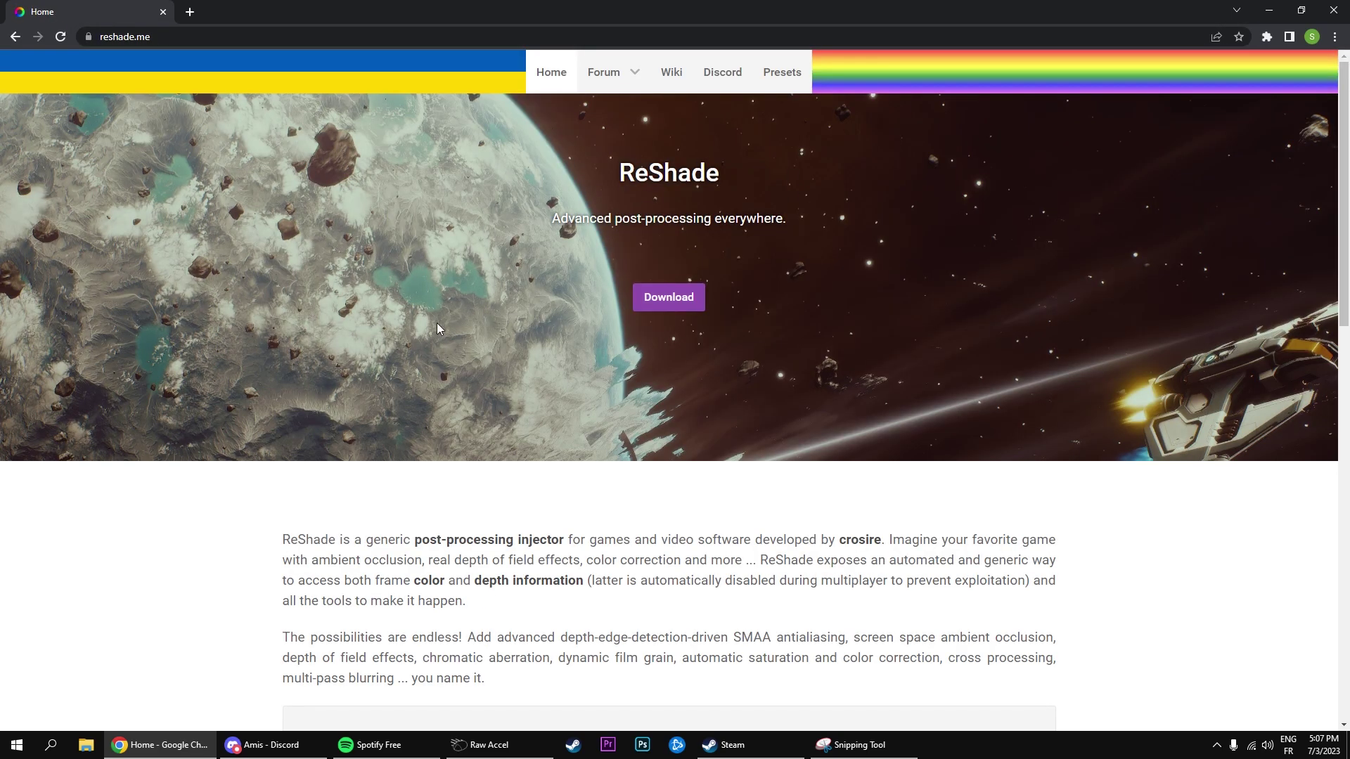
Step: Download ReShade 5.8.0 from the Download section and run the setup file
{"action": "left_click", "coordinate": [668, 297]}
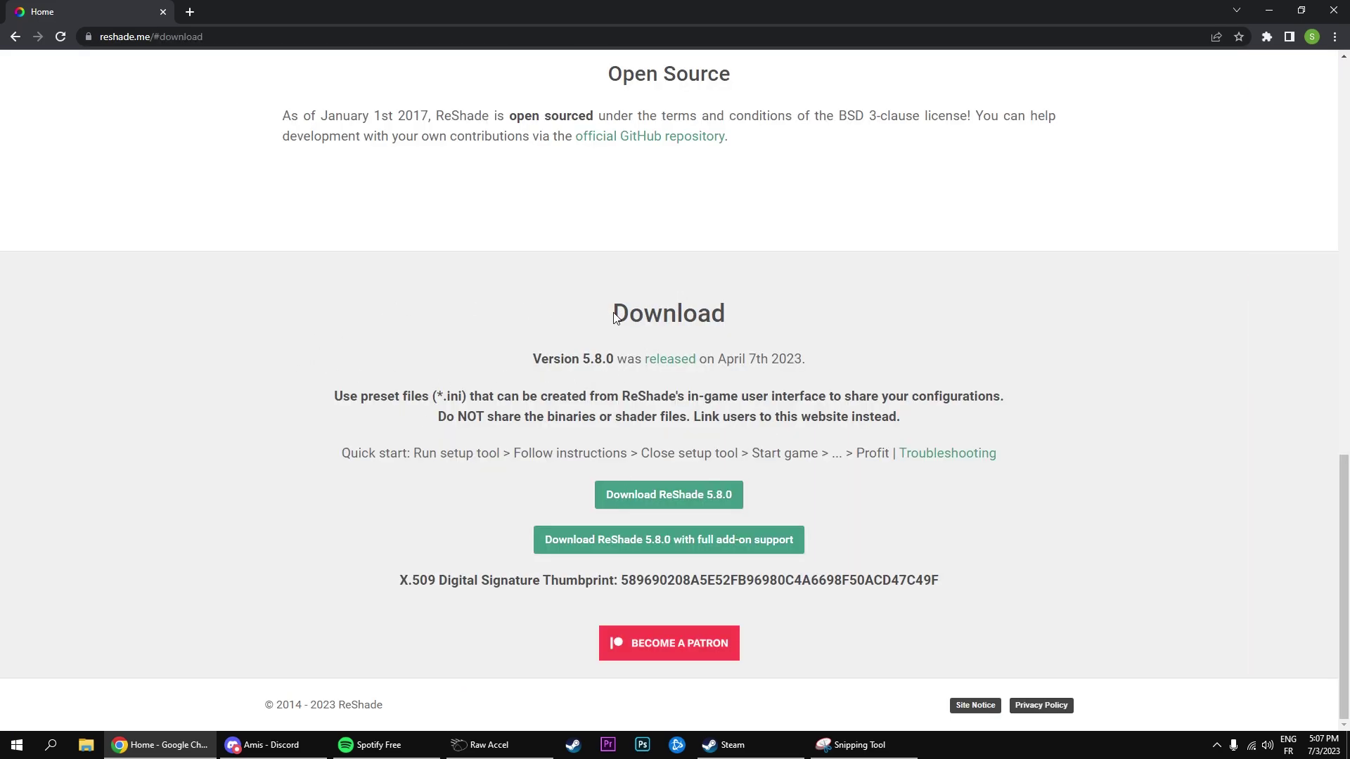
{"action": "left_click_drag", "start_coordinate": [614, 317], "coordinate": [1085, 589]}
{"action": "left_click", "coordinate": [854, 473]}
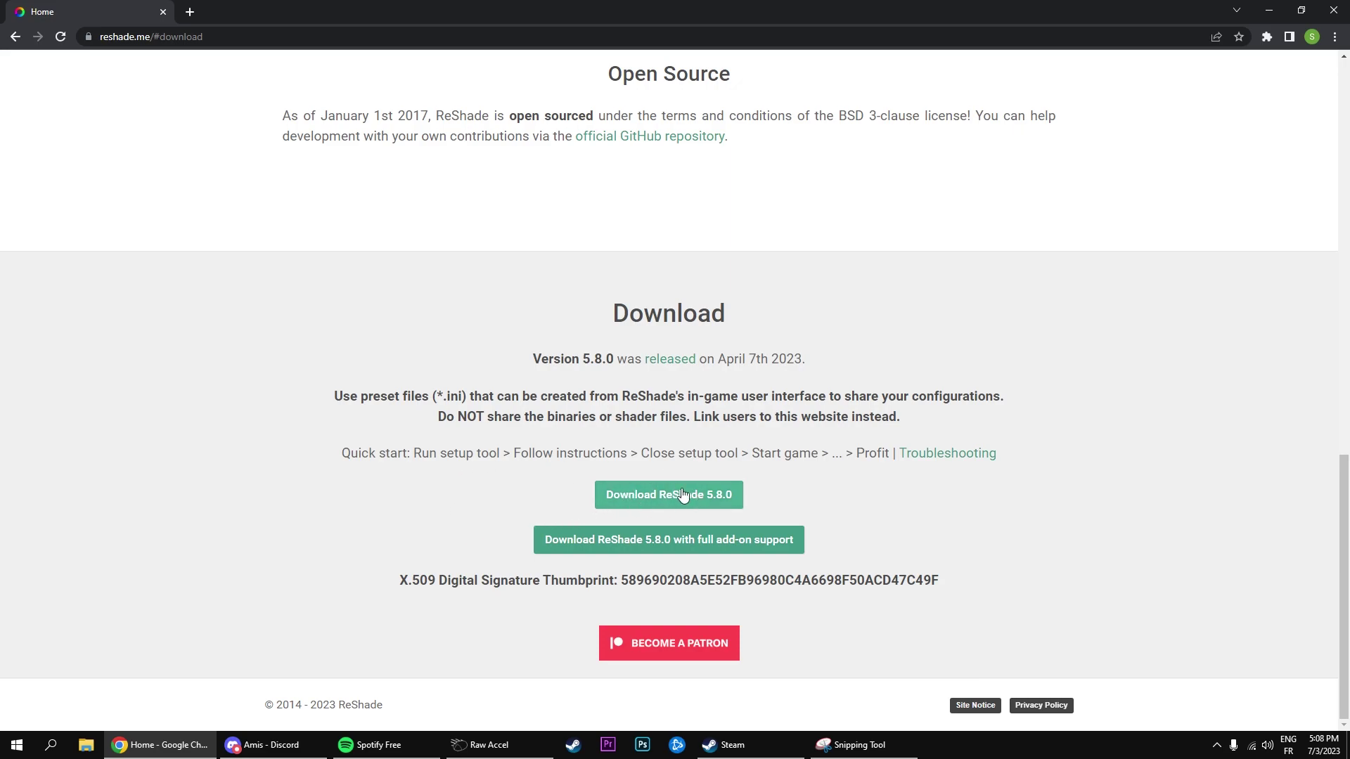
{"action": "left_click", "coordinate": [638, 496]}
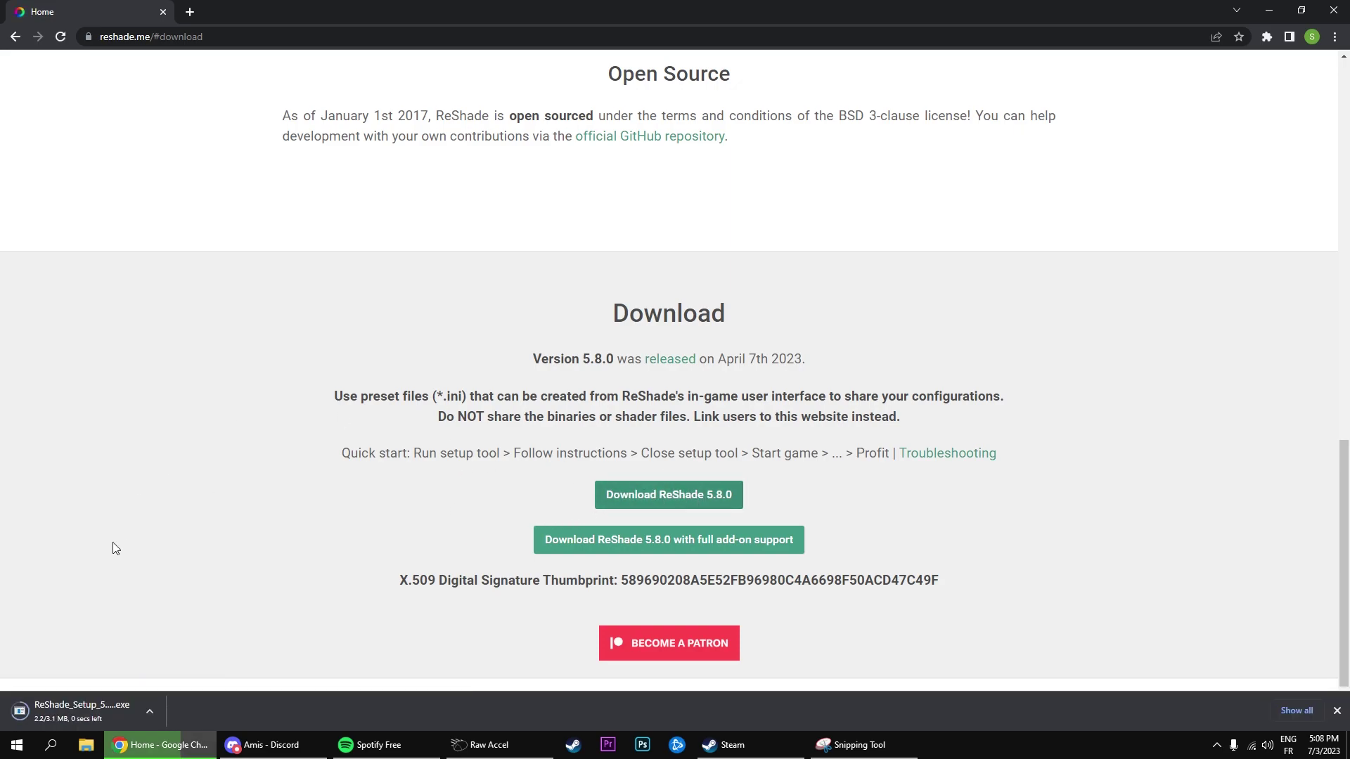
{"action": "left_click", "coordinate": [61, 711]}
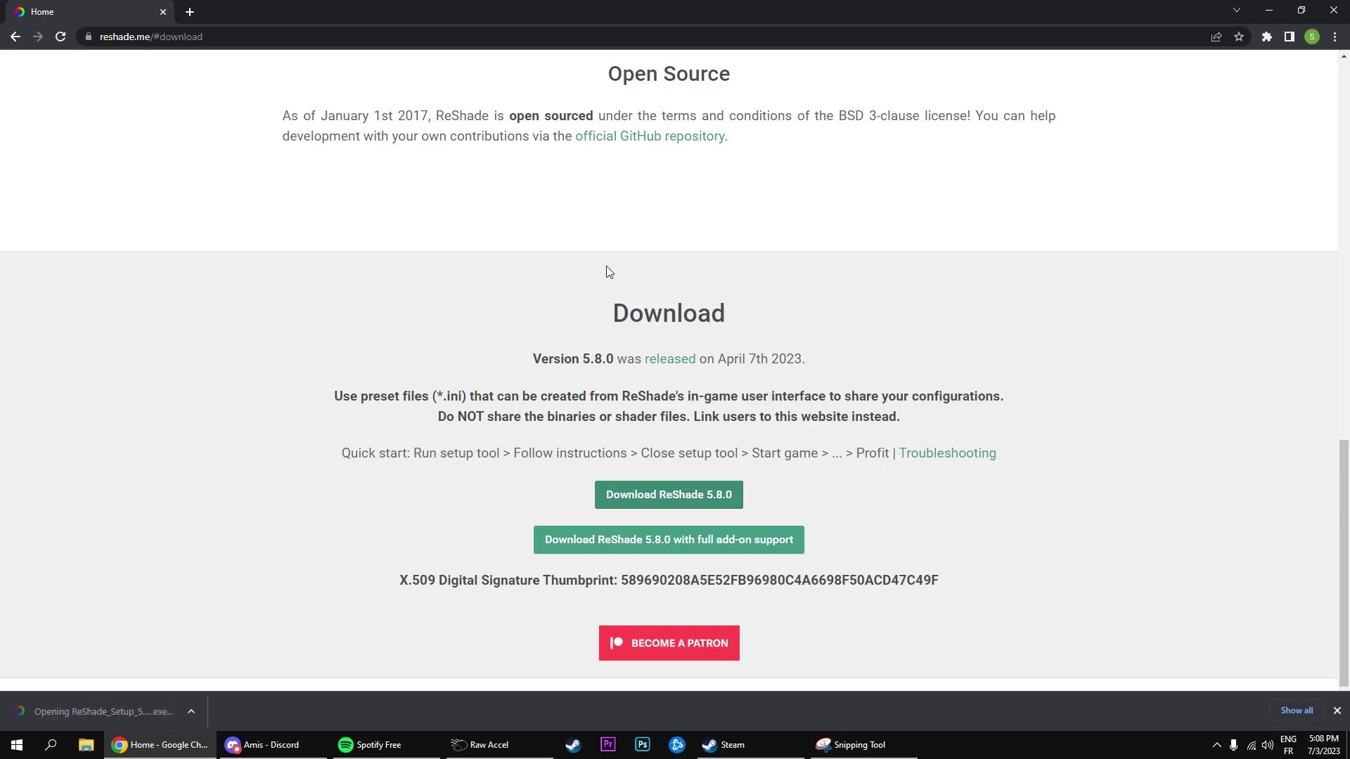
Step: Target BattleBit.exe with DirectX 10/11/12 and the Update operation
{"action": "left_click_drag", "start_coordinate": [626, 153], "coordinate": [596, 162]}
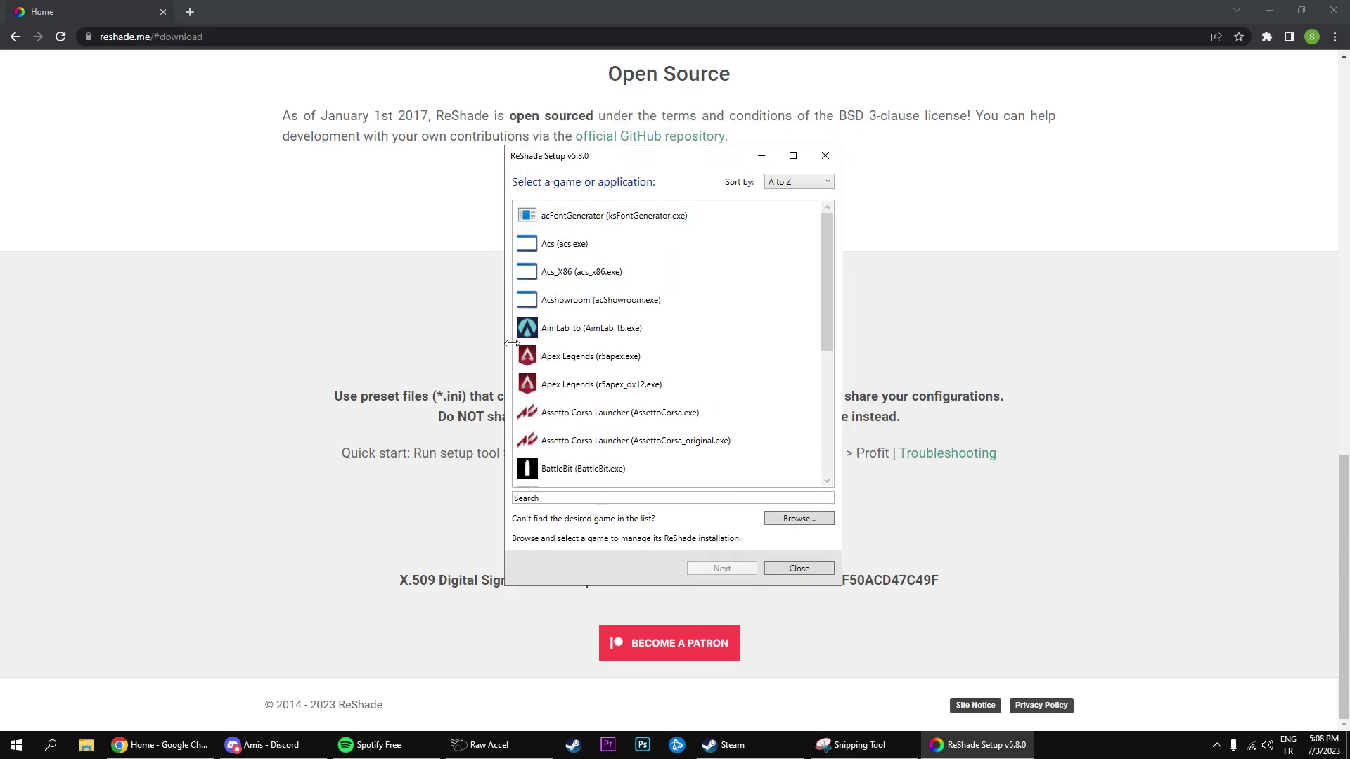
{"action": "scroll", "coordinate": [644, 348], "scroll_direction": "down", "scroll_amount": 1}
{"action": "scroll", "coordinate": [649, 380], "scroll_direction": "up", "scroll_amount": 1}
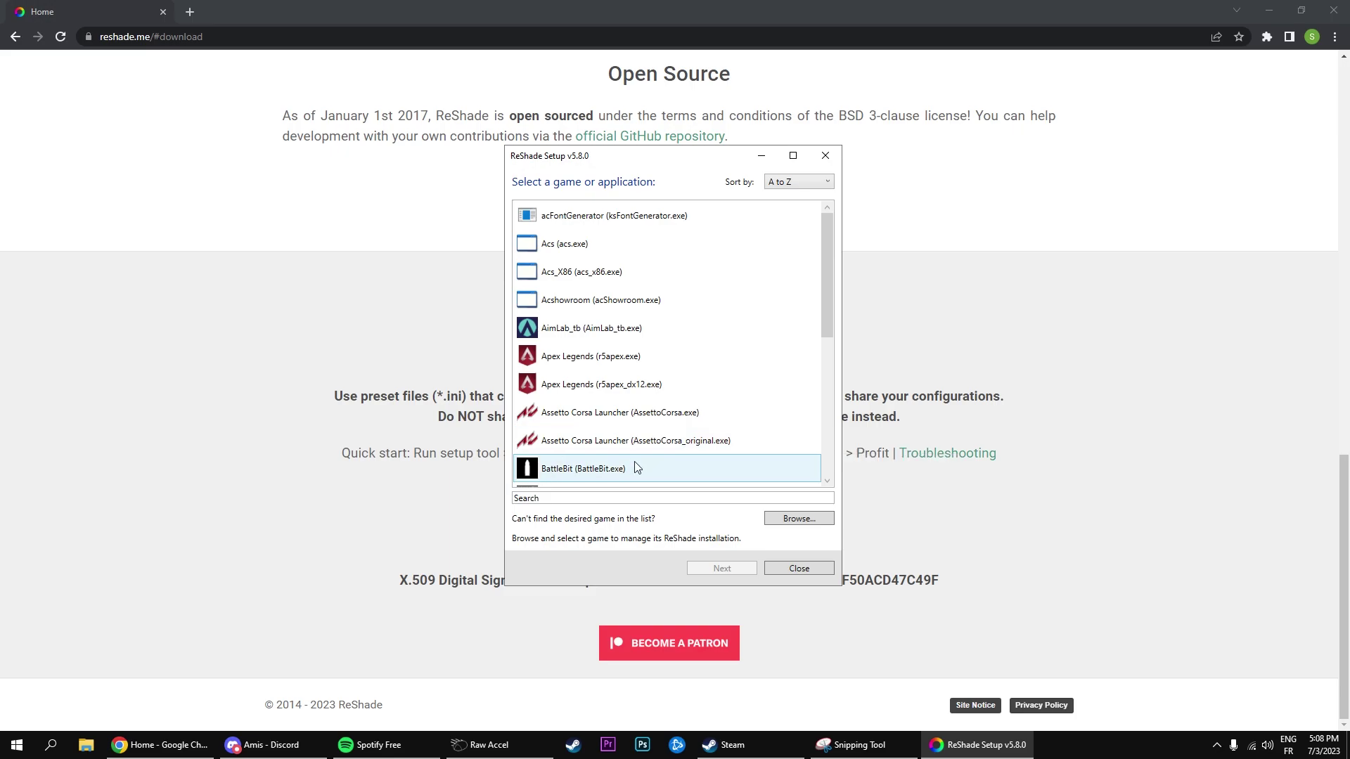
{"action": "left_click", "coordinate": [607, 469]}
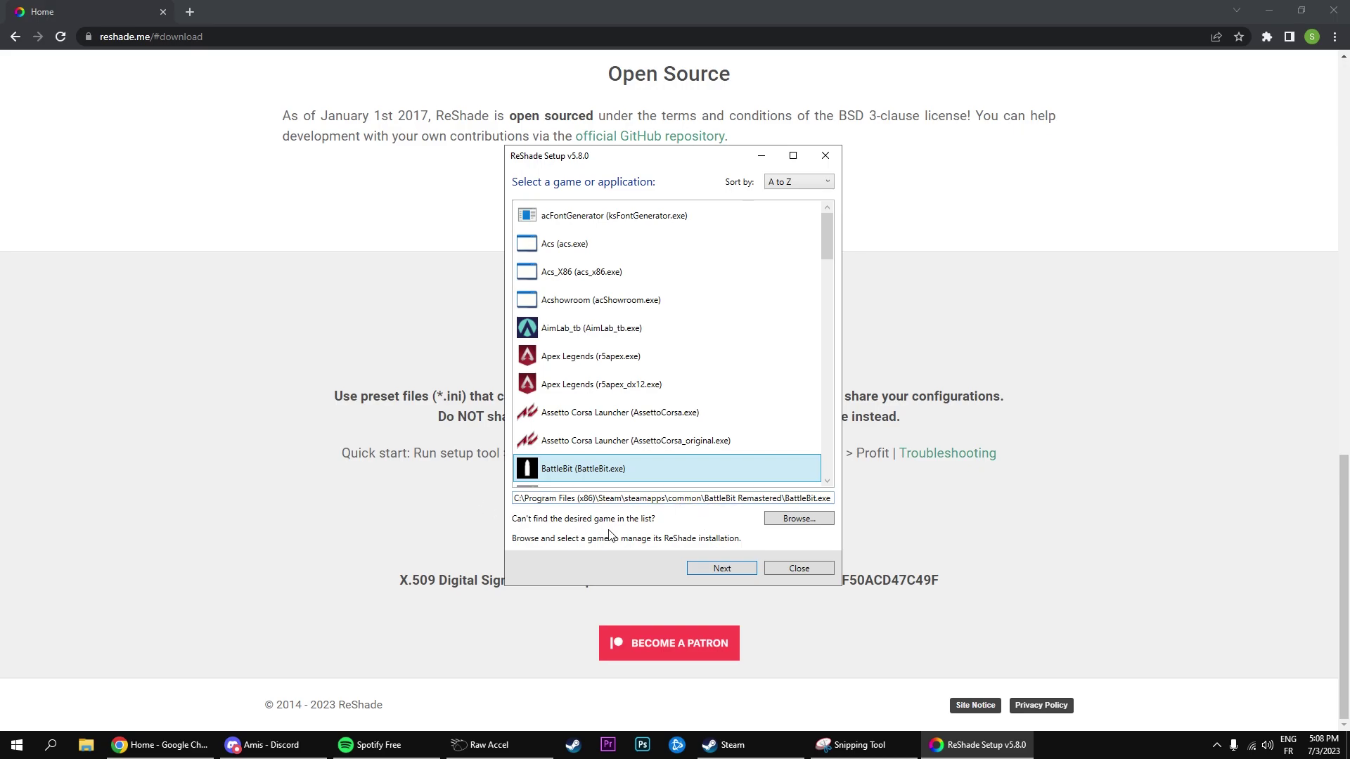
{"action": "left_click", "coordinate": [727, 565]}
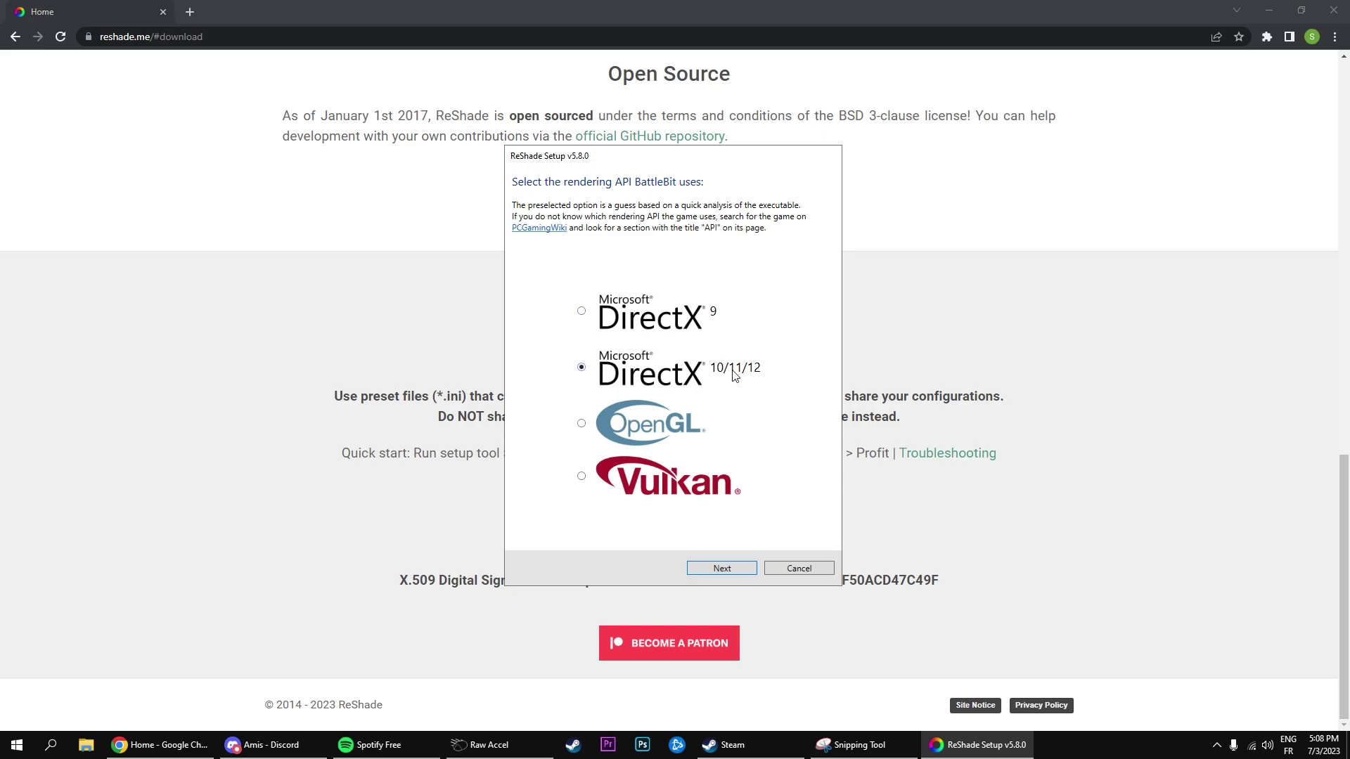
{"action": "left_click", "coordinate": [720, 571]}
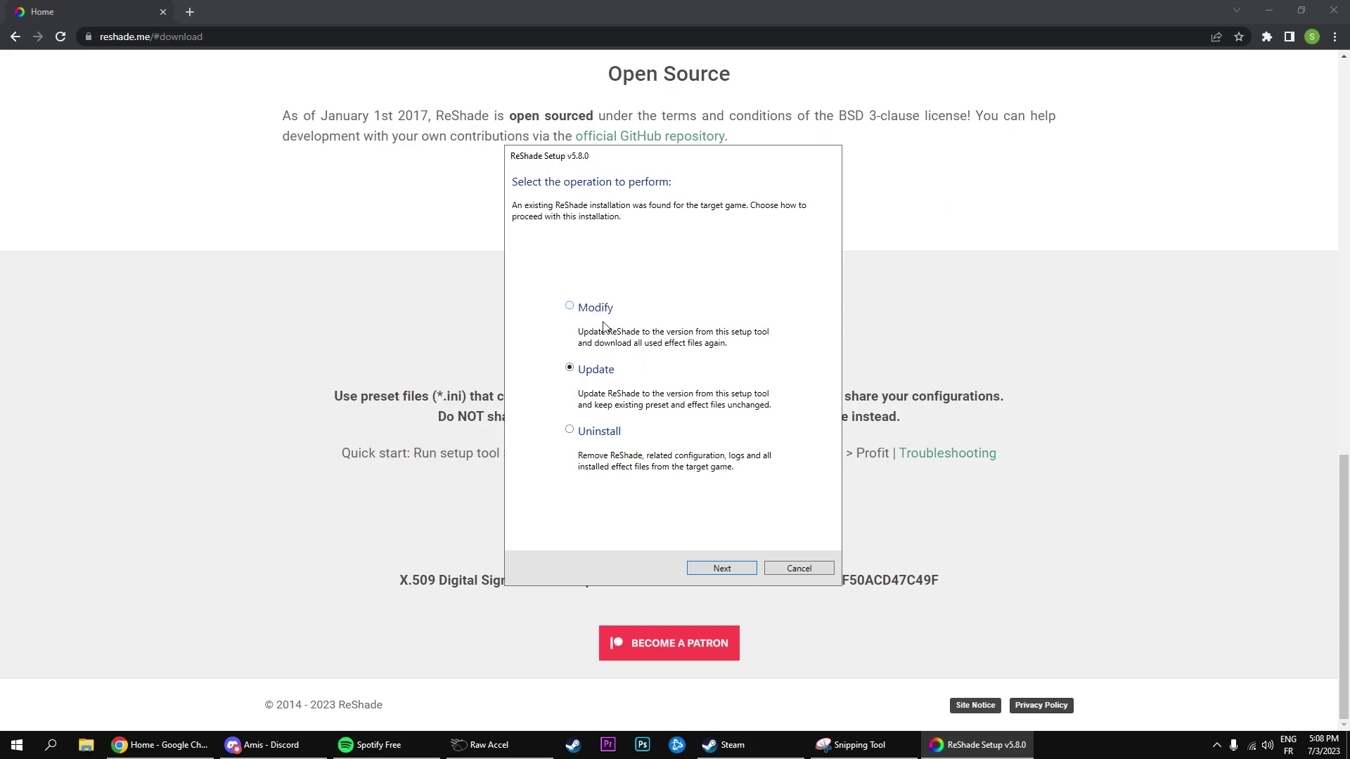
{"action": "left_click", "coordinate": [754, 572]}
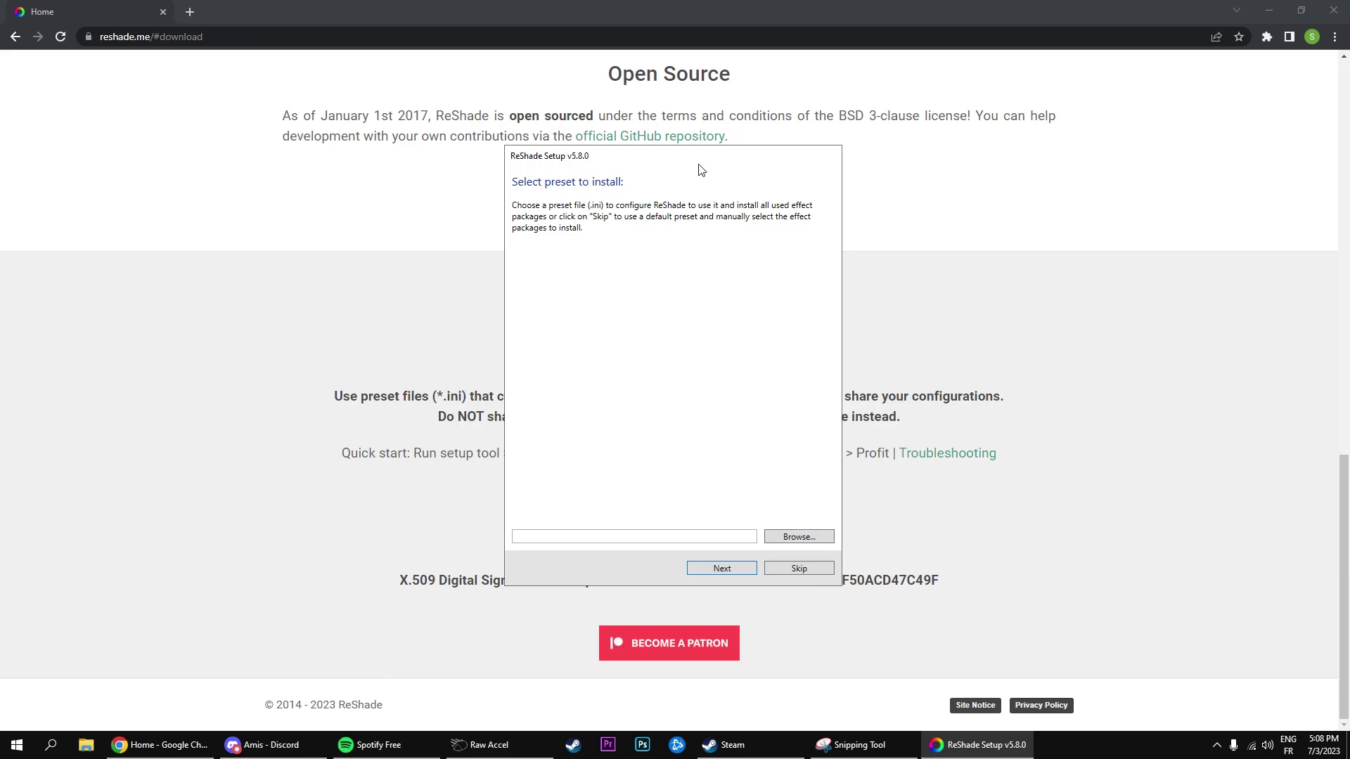
Step: Skip the preset, check all effect packages and start their download
{"action": "left_click", "coordinate": [803, 571]}
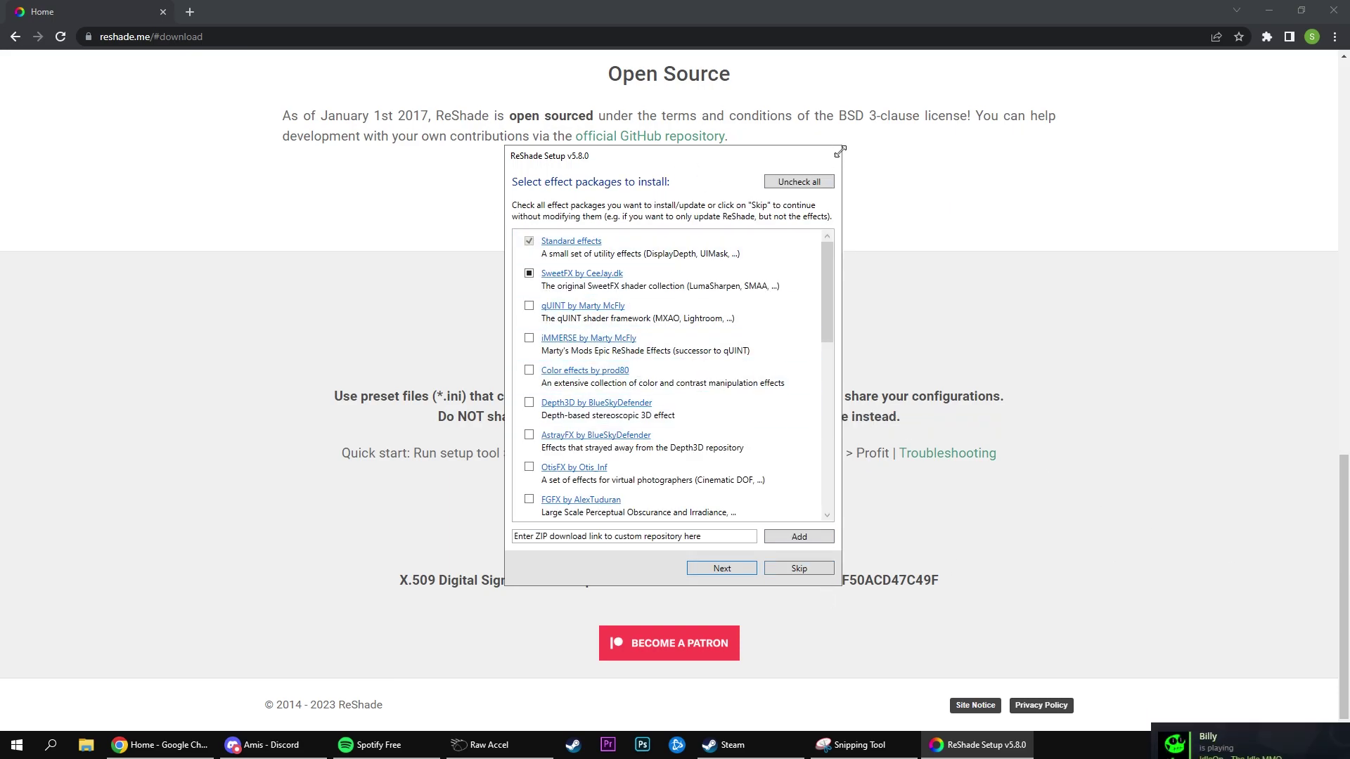
{"action": "scroll", "coordinate": [614, 389], "scroll_direction": "down", "scroll_amount": 1}
{"action": "scroll", "coordinate": [613, 389], "scroll_direction": "up", "scroll_amount": 1}
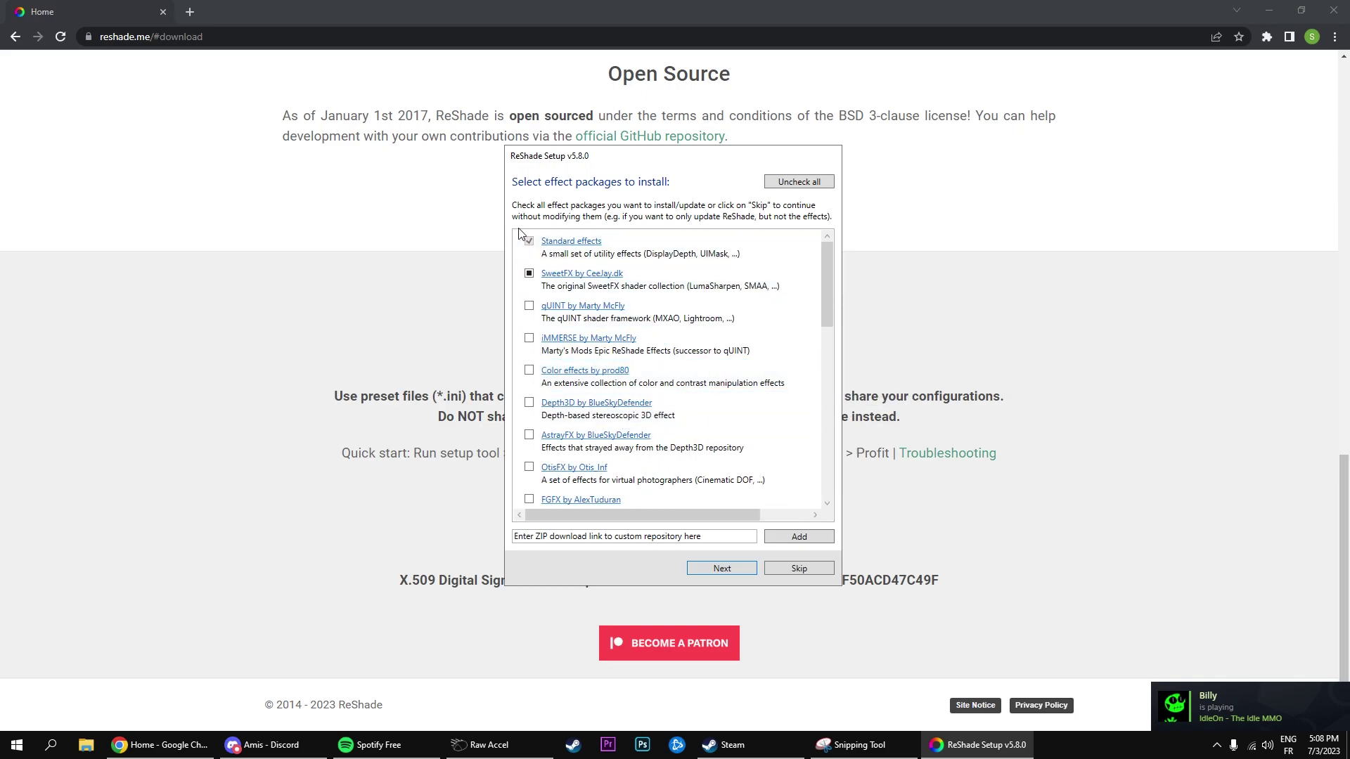
{"action": "left_click", "coordinate": [796, 183]}
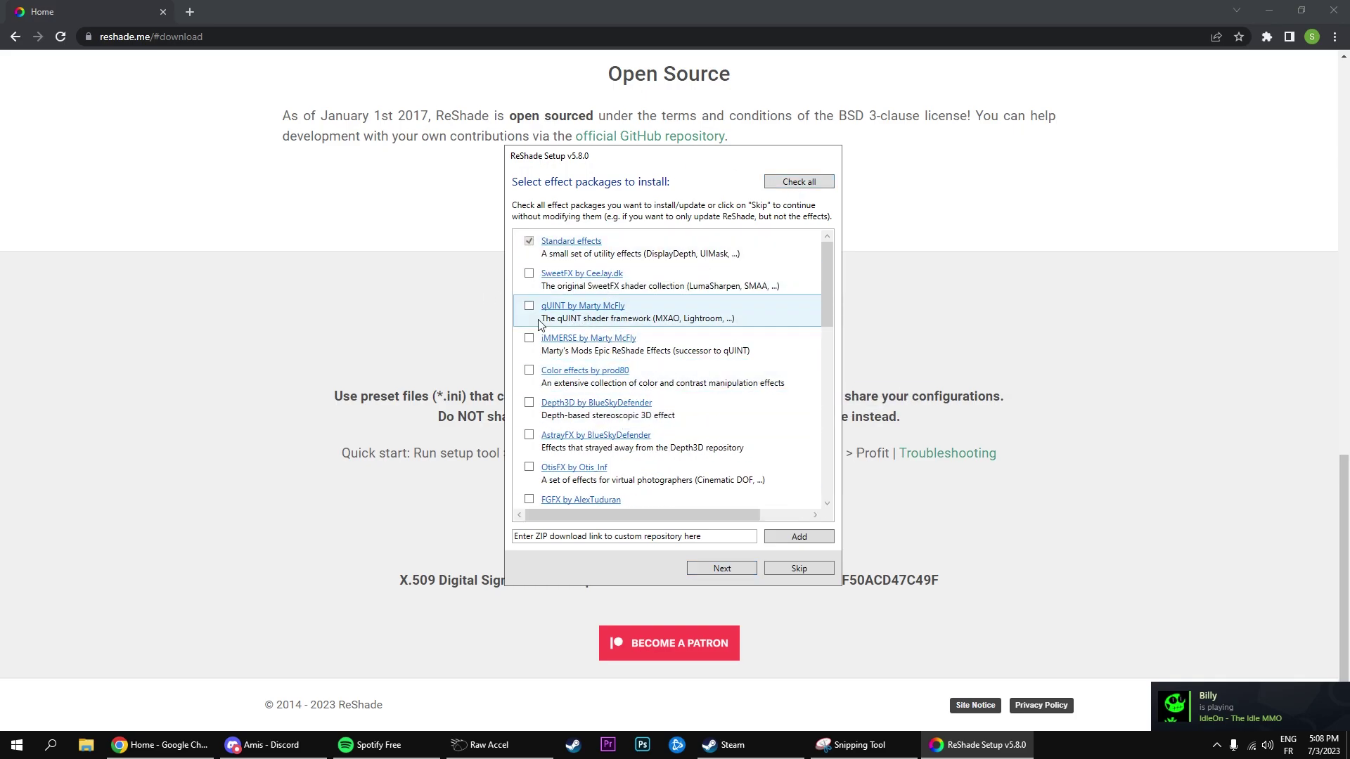
{"action": "left_click", "coordinate": [796, 183]}
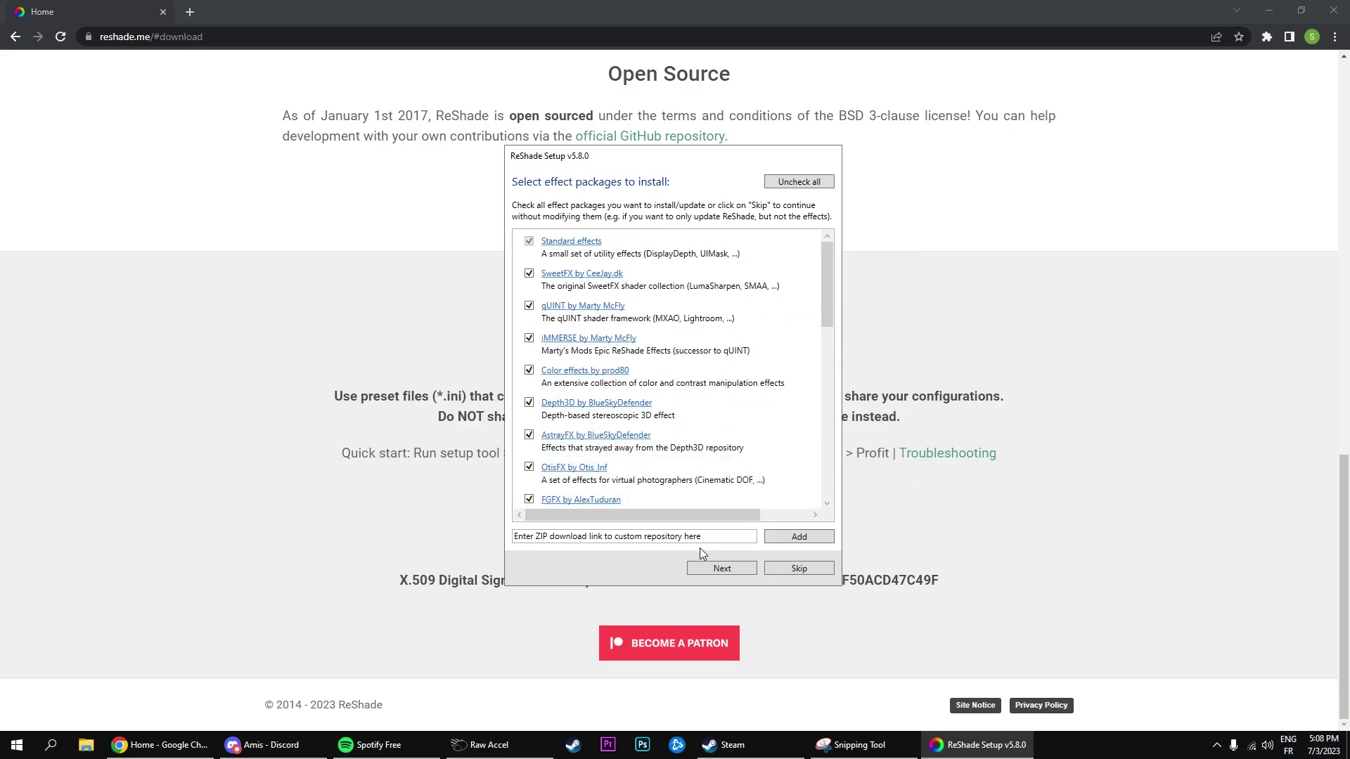
{"action": "left_click", "coordinate": [722, 566]}
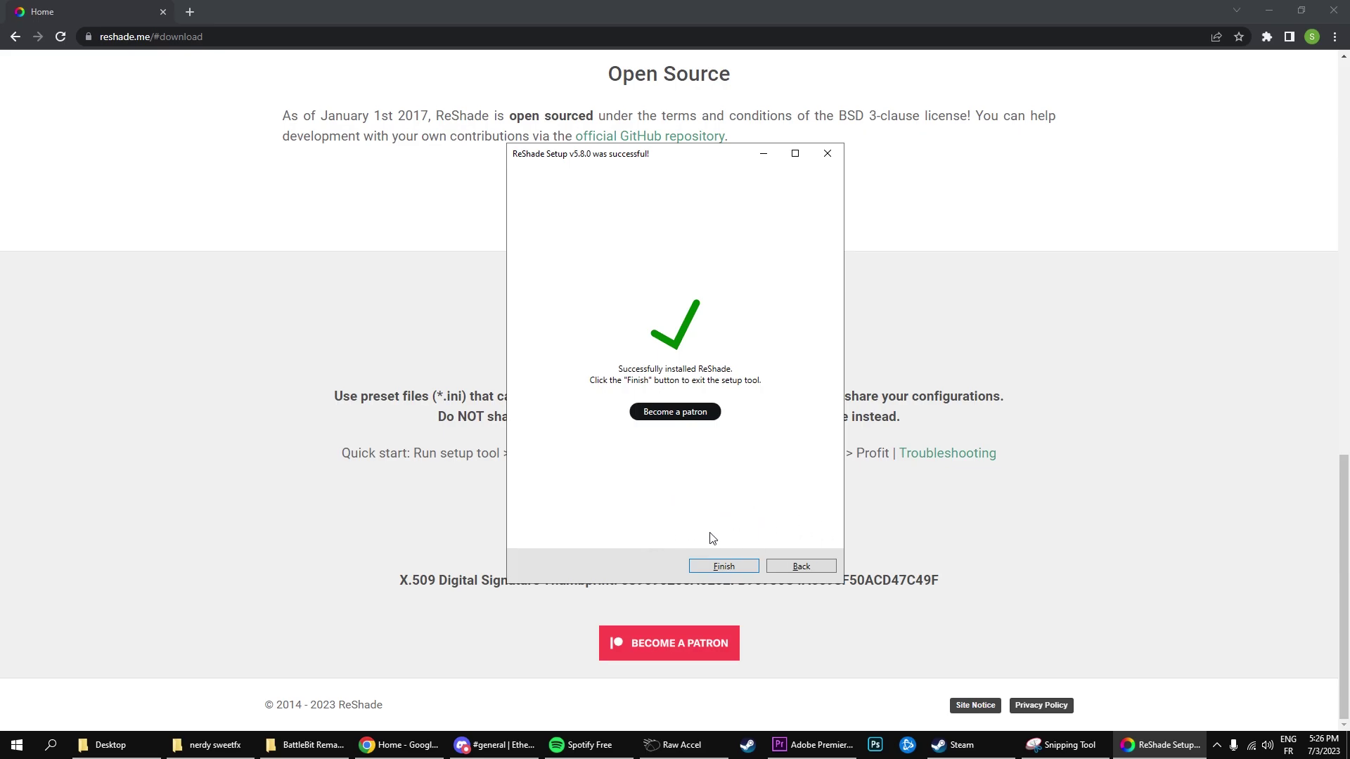
Step: Exit setup, then read and close the READ ME INSTRUCTIONS file in nerdy sweetfx
{"action": "left_click", "coordinate": [724, 566]}
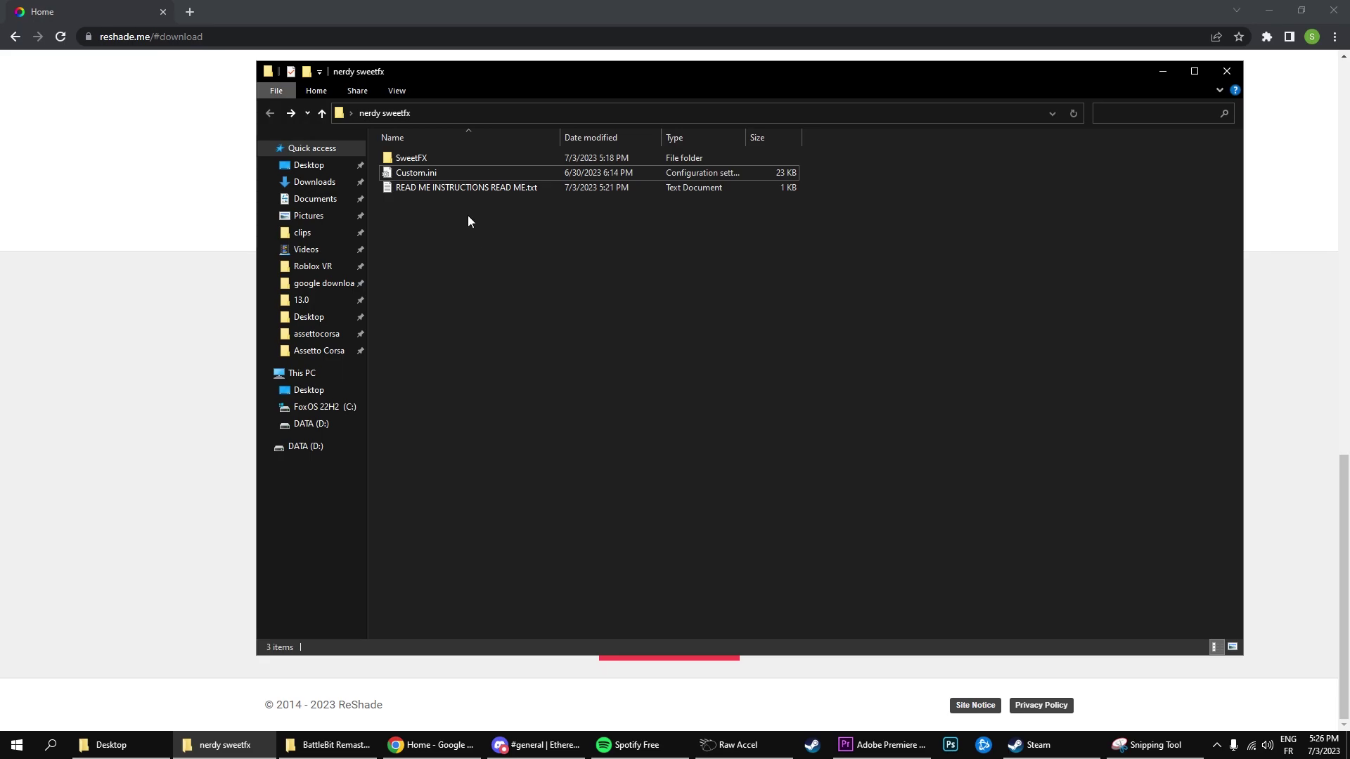
{"action": "double_click", "coordinate": [457, 187]}
{"action": "left_click_drag", "start_coordinate": [544, 164], "coordinate": [499, 114]}
{"action": "left_click", "coordinate": [1101, 109]}
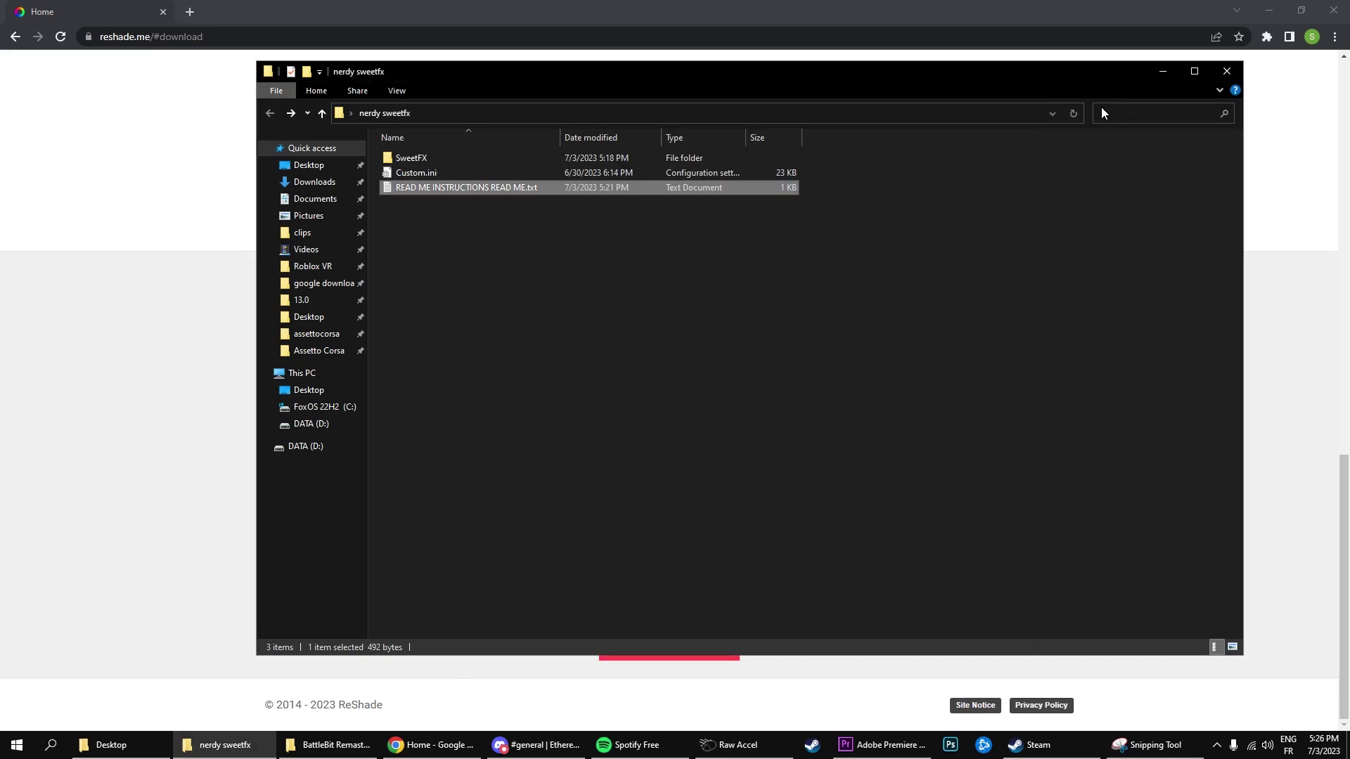
Step: Look inside the SweetFX folder, go back, and close the BattleBit Remastered folder window
{"action": "left_click", "coordinate": [415, 158]}
{"action": "double_click", "coordinate": [414, 158]}
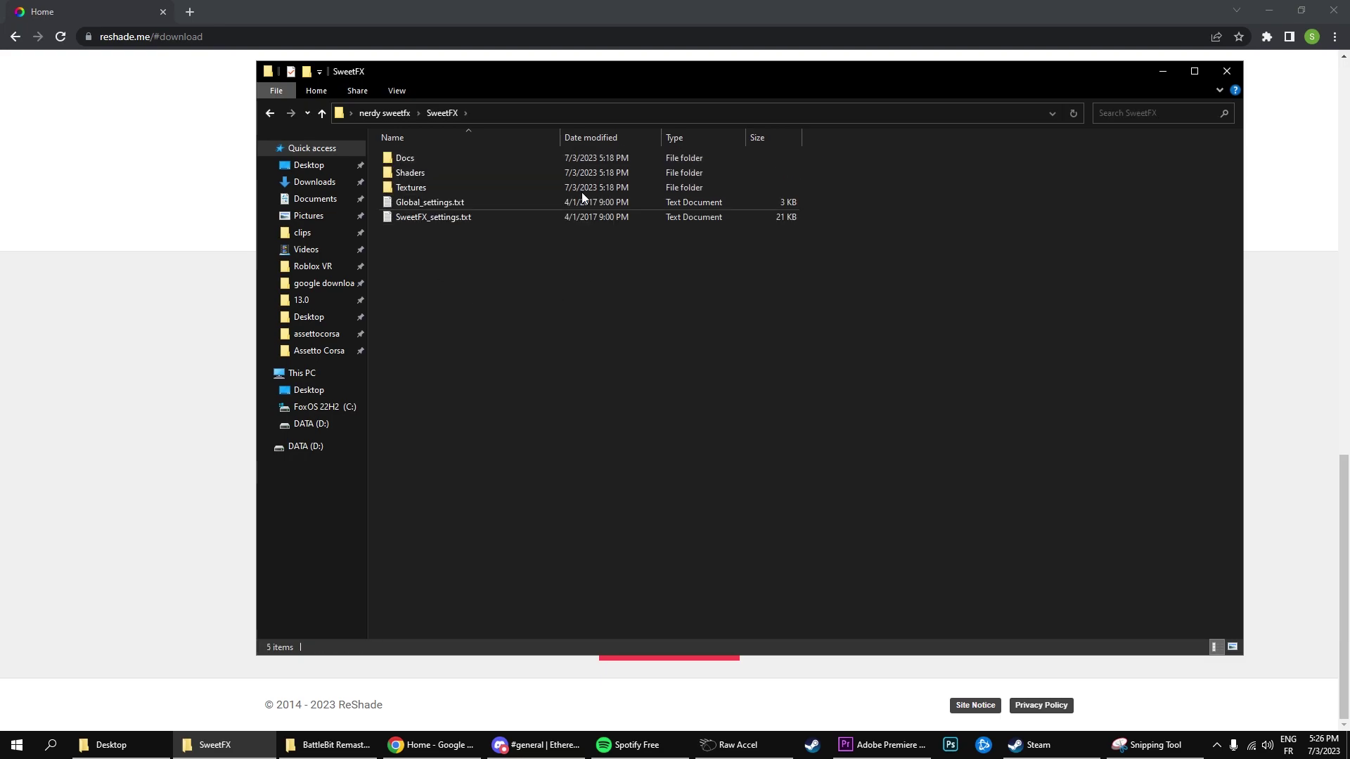
{"action": "key", "text": "alt+Left"}
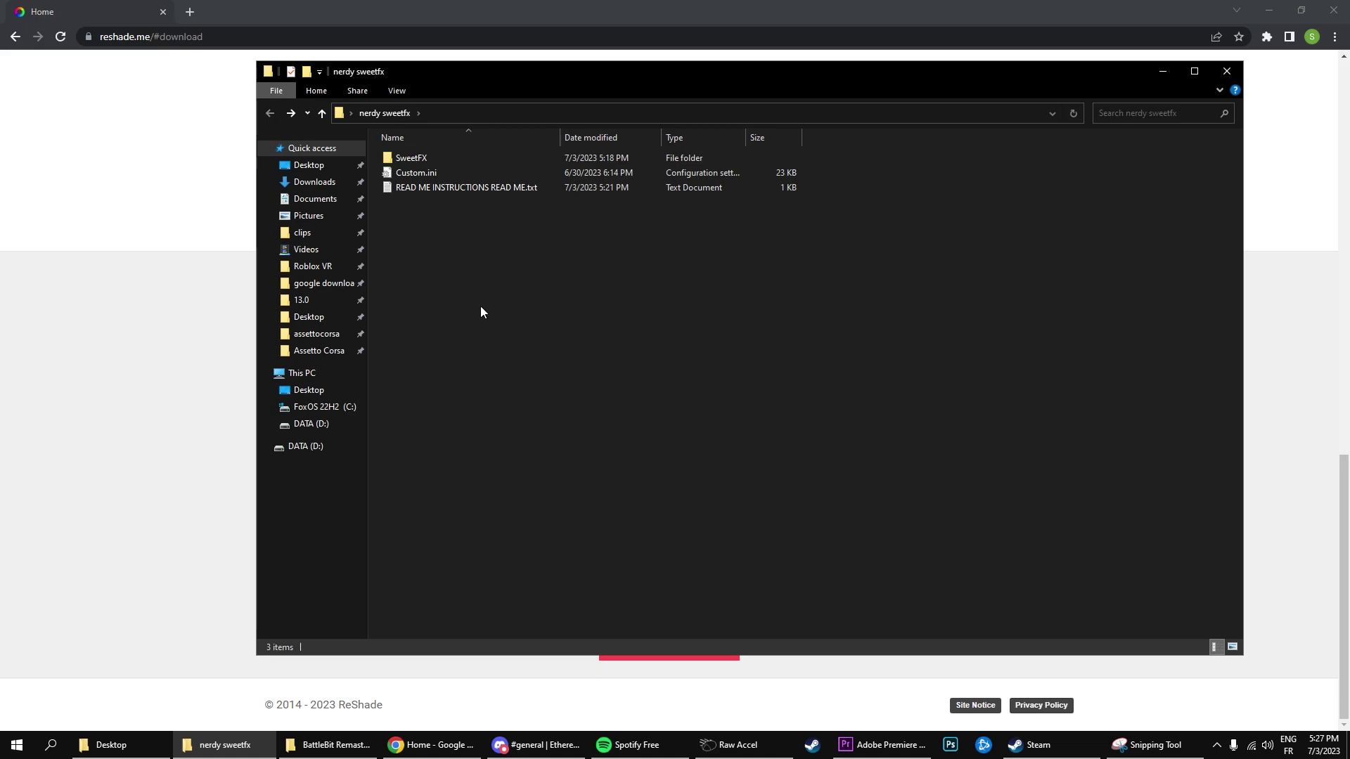
{"action": "right_click", "coordinate": [331, 745]}
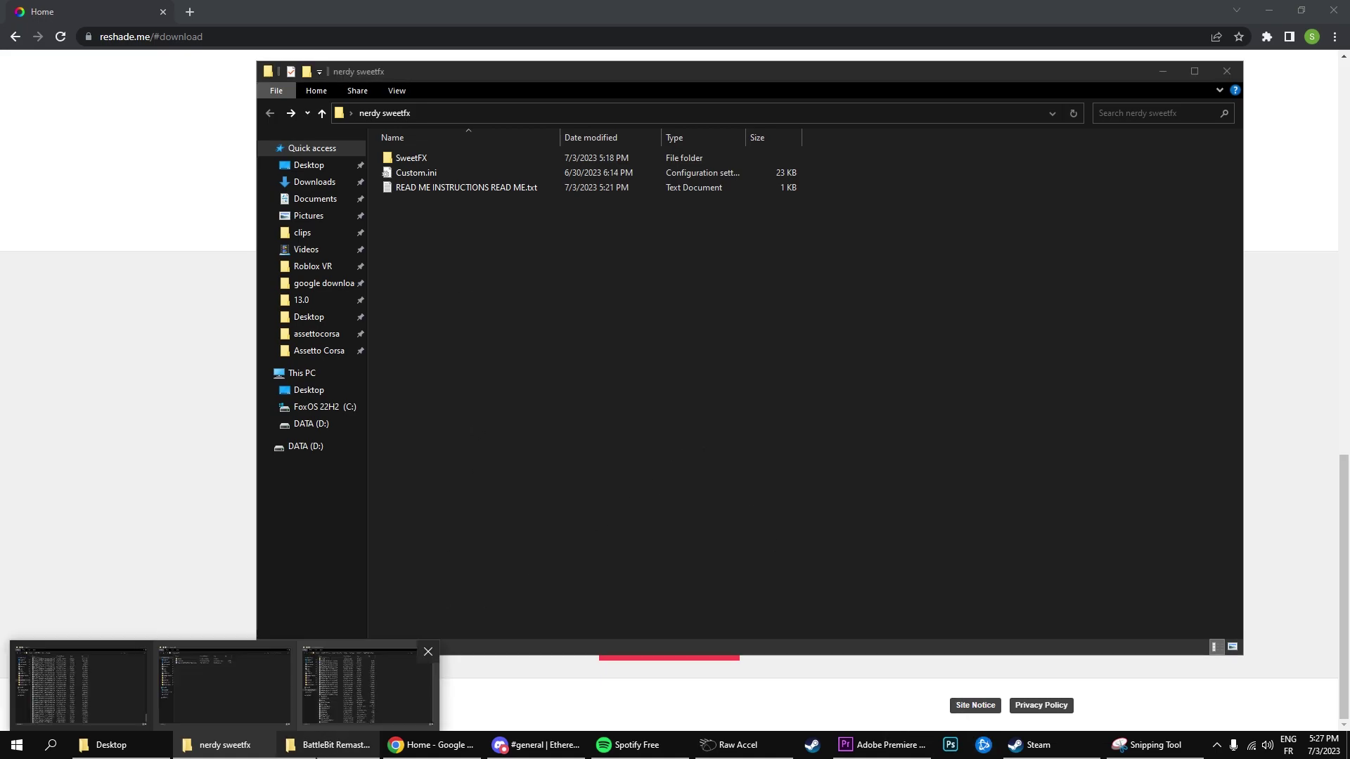
{"action": "left_click", "coordinate": [330, 722]}
Step: Open BattleBit Remastered's local files via Manage > Browse local files in Steam
{"action": "left_click", "coordinate": [999, 745]}
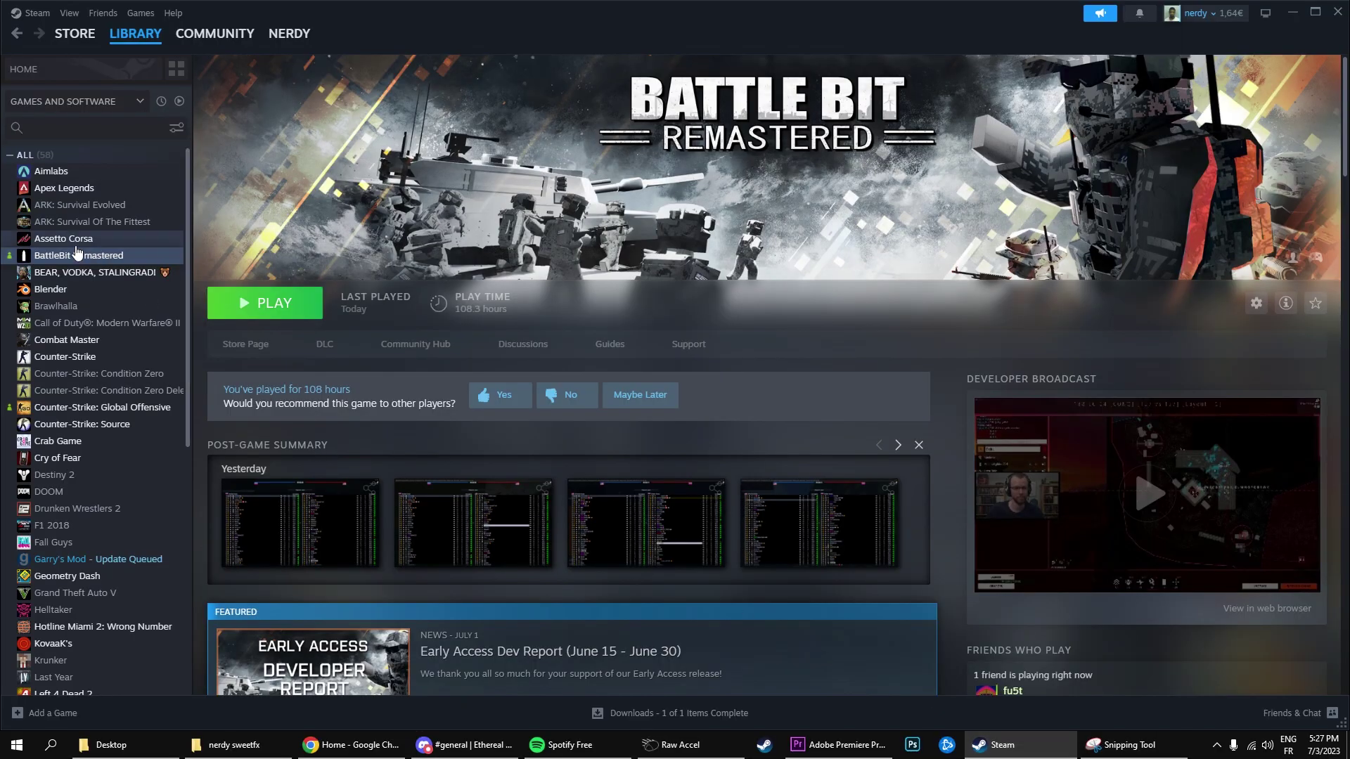
{"action": "right_click", "coordinate": [139, 257]}
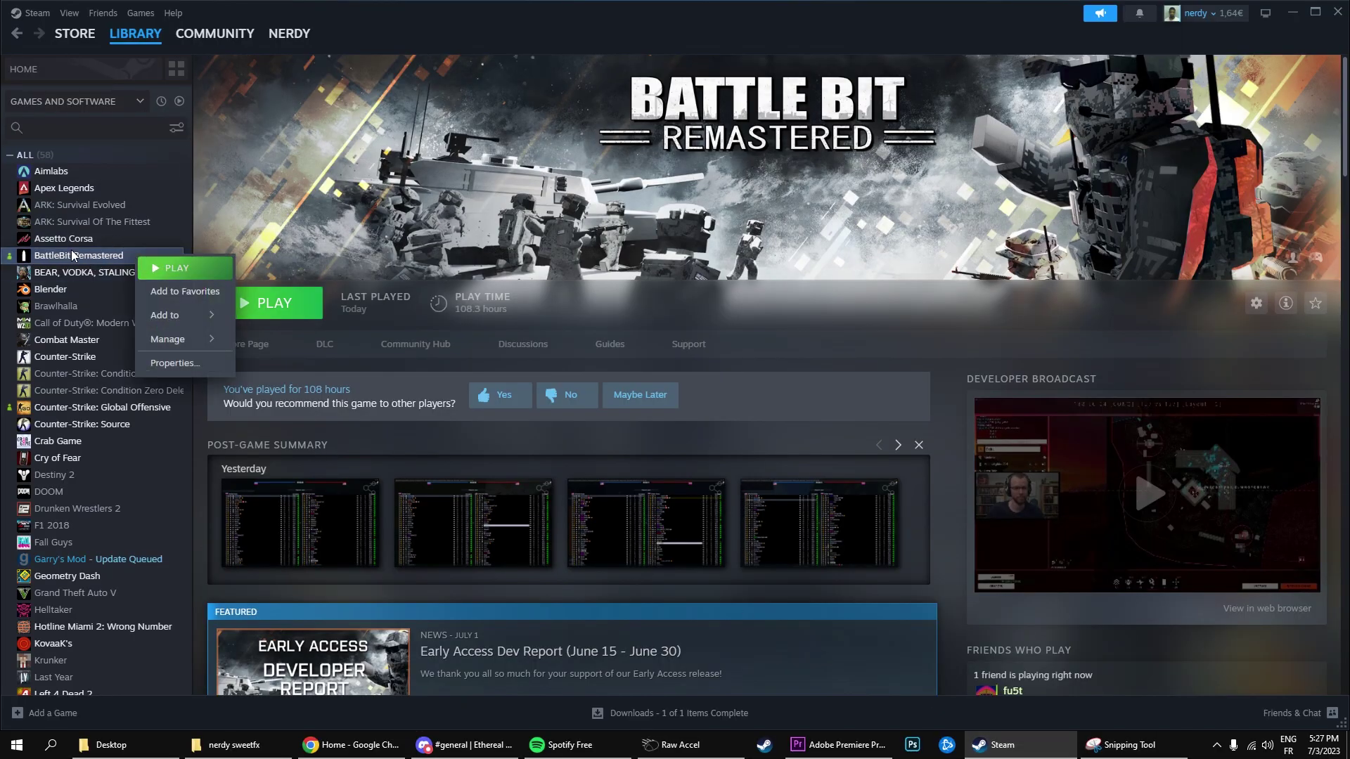
{"action": "mouse_move", "coordinate": [179, 339]}
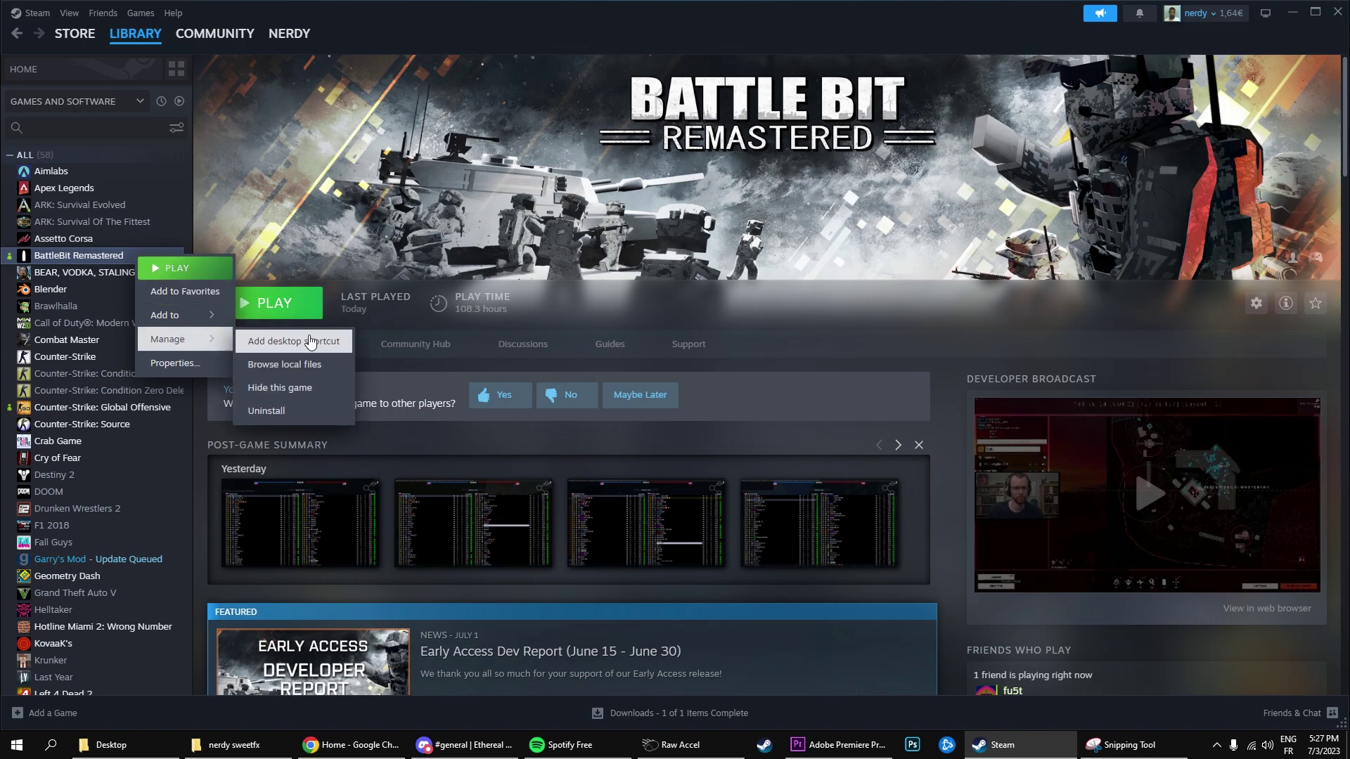
{"action": "left_click", "coordinate": [331, 363]}
Step: Move the game folder's old SweetFX folder into reshade-shaders
{"action": "scroll", "coordinate": [329, 432], "scroll_direction": "down", "scroll_amount": 1}
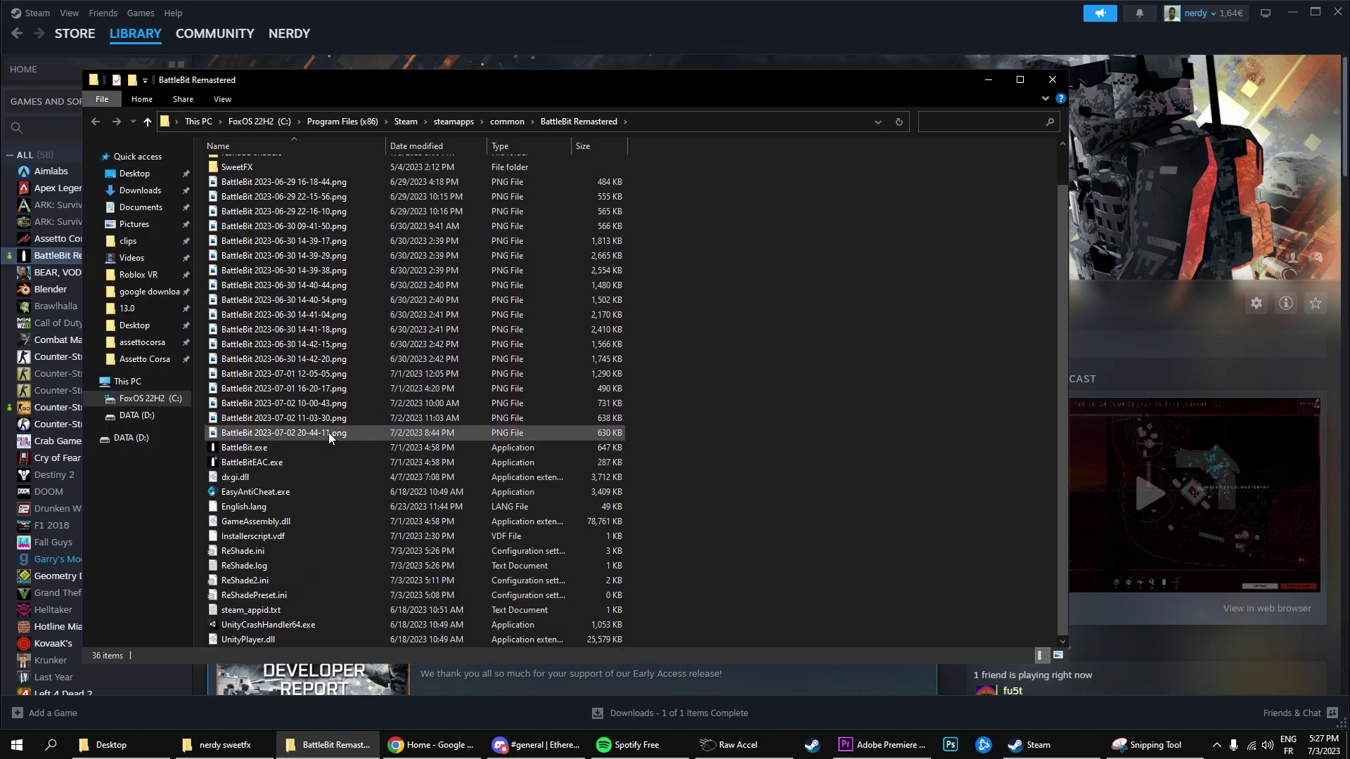
{"action": "scroll", "coordinate": [358, 524], "scroll_direction": "up", "scroll_amount": 1}
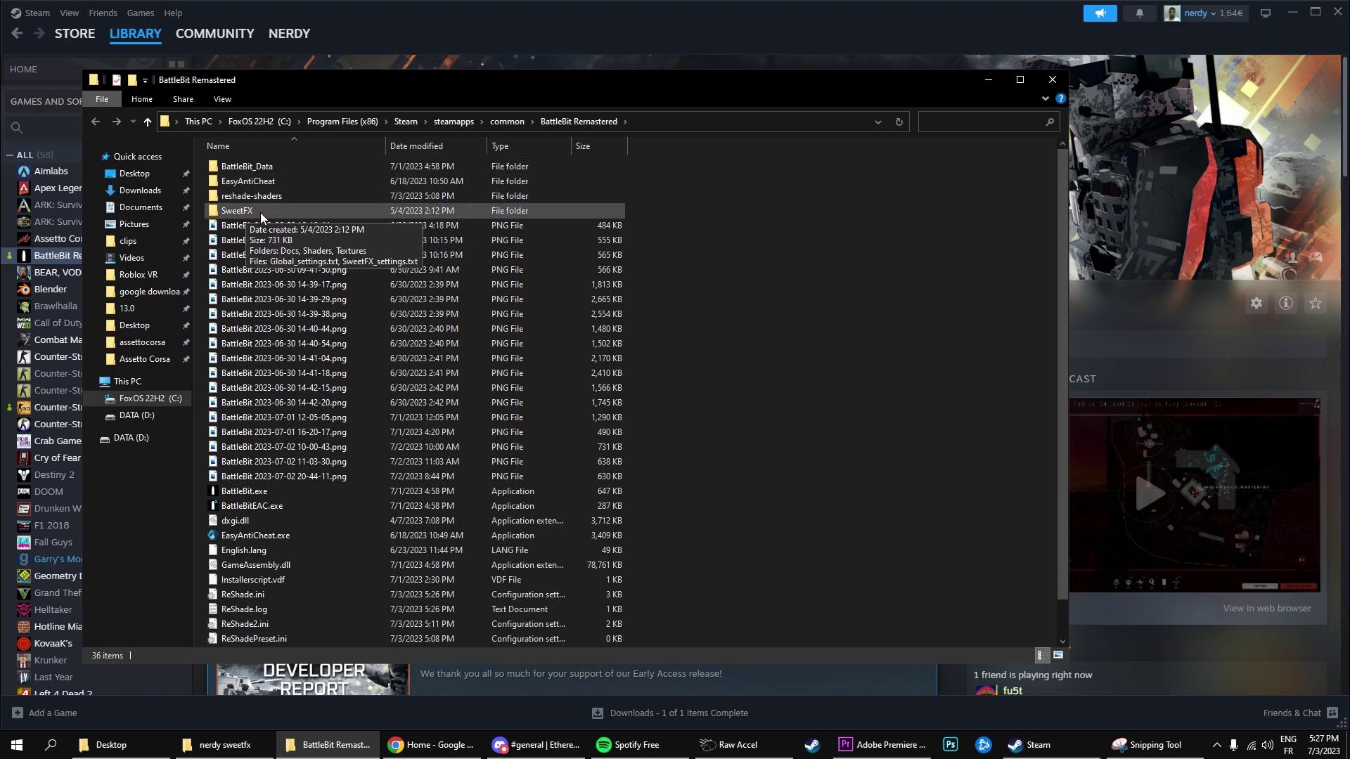
{"action": "mouse_move", "coordinate": [261, 216]}
{"action": "left_mouse_down"}
{"action": "mouse_move", "coordinate": [598, 290]}
{"action": "mouse_move", "coordinate": [382, 256]}
{"action": "mouse_move", "coordinate": [251, 198]}
{"action": "left_mouse_up"}
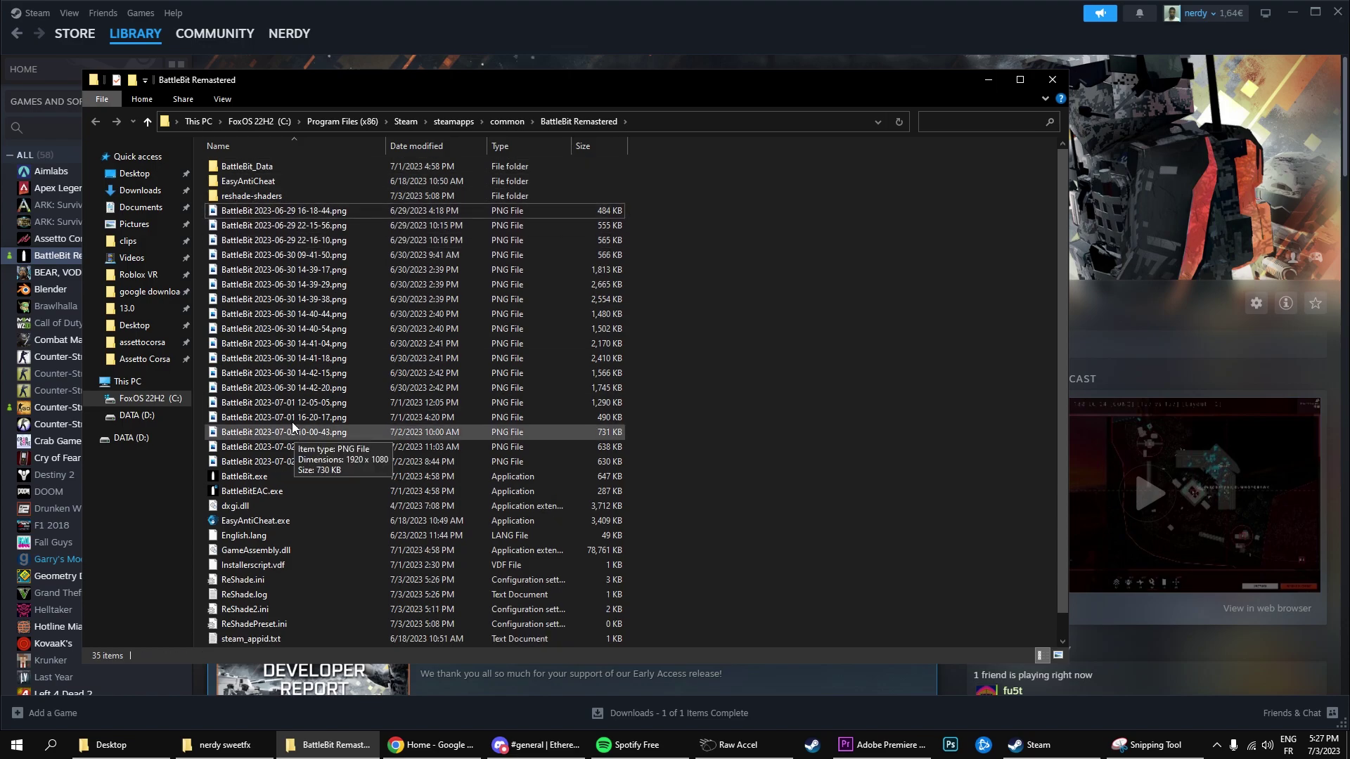
{"action": "scroll", "coordinate": [292, 428], "scroll_direction": "down", "scroll_amount": 1}
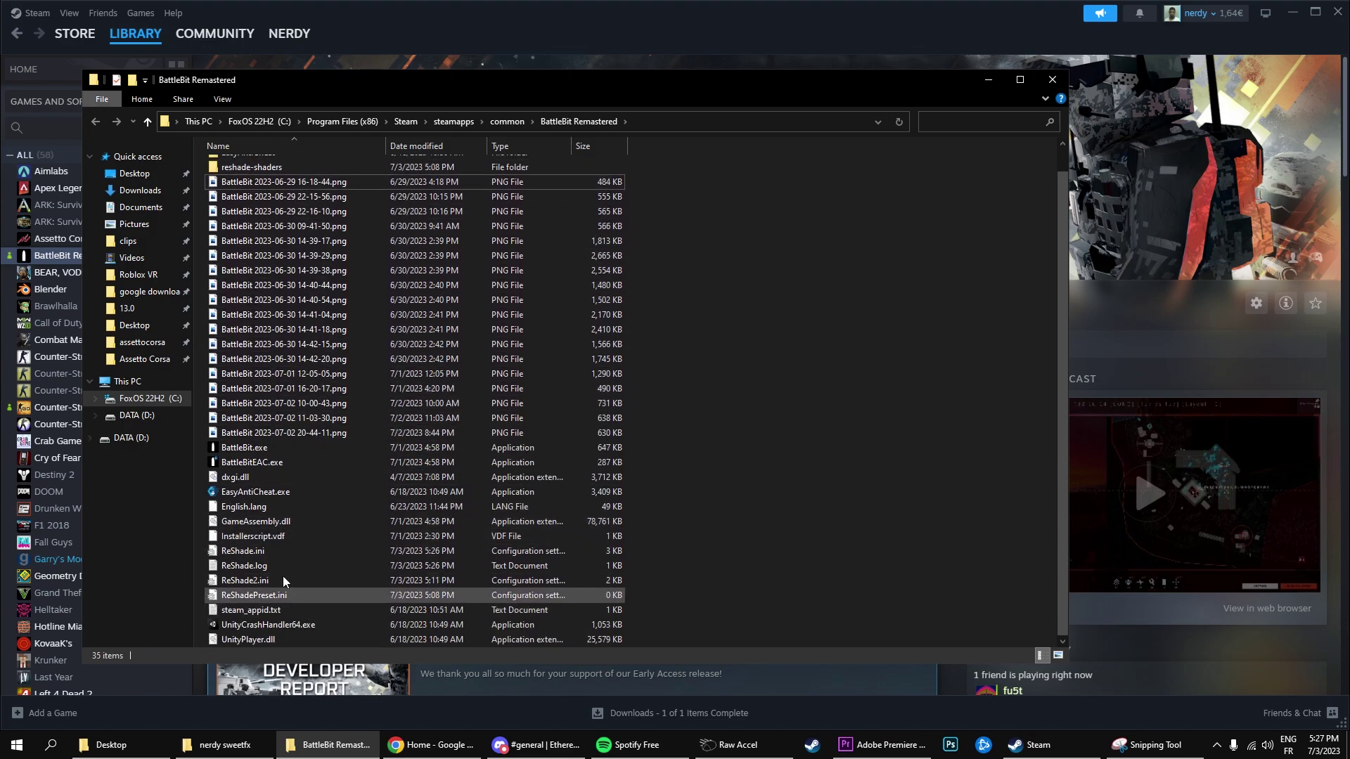
{"action": "scroll", "coordinate": [243, 564], "scroll_direction": "up", "scroll_amount": 1}
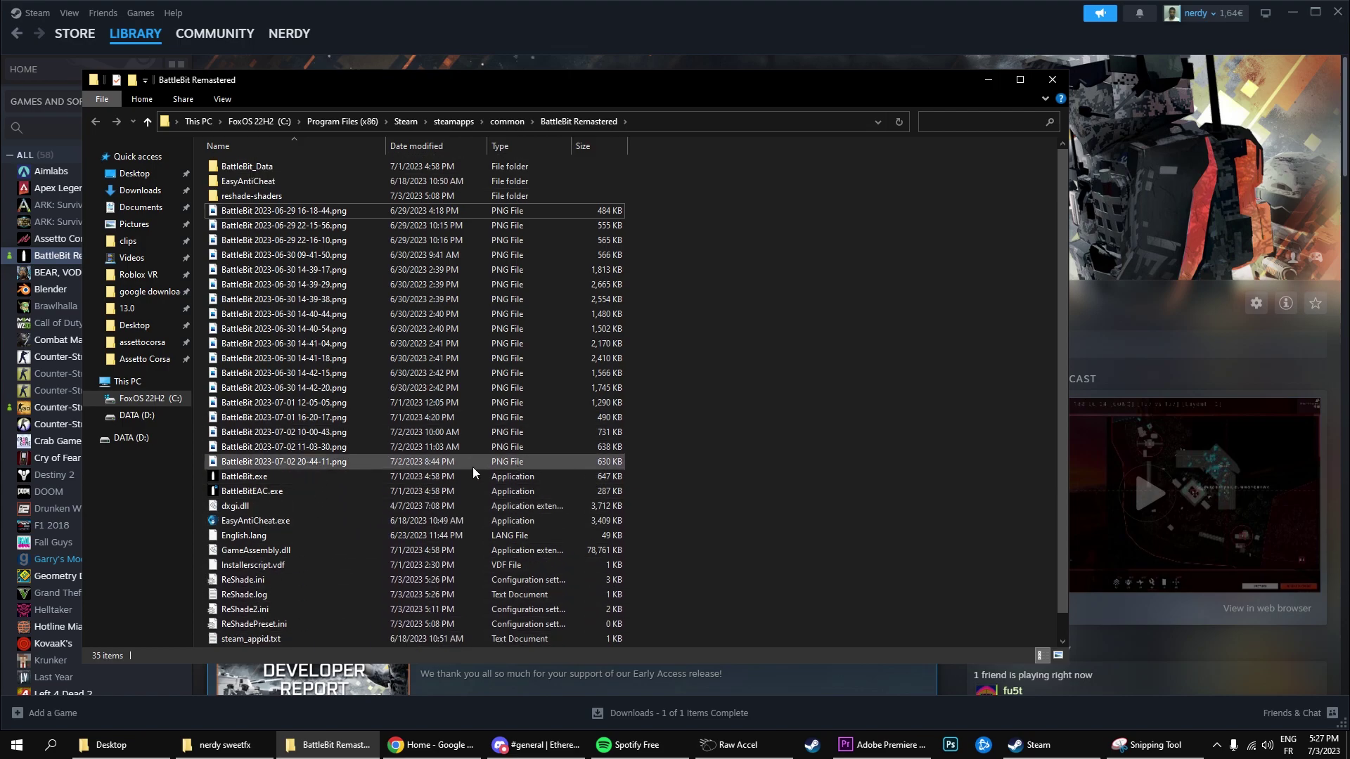
Step: Copy the new SweetFX folder and Custom.ini from nerdy sweetfx into the game folder
{"action": "left_click", "coordinate": [225, 744]}
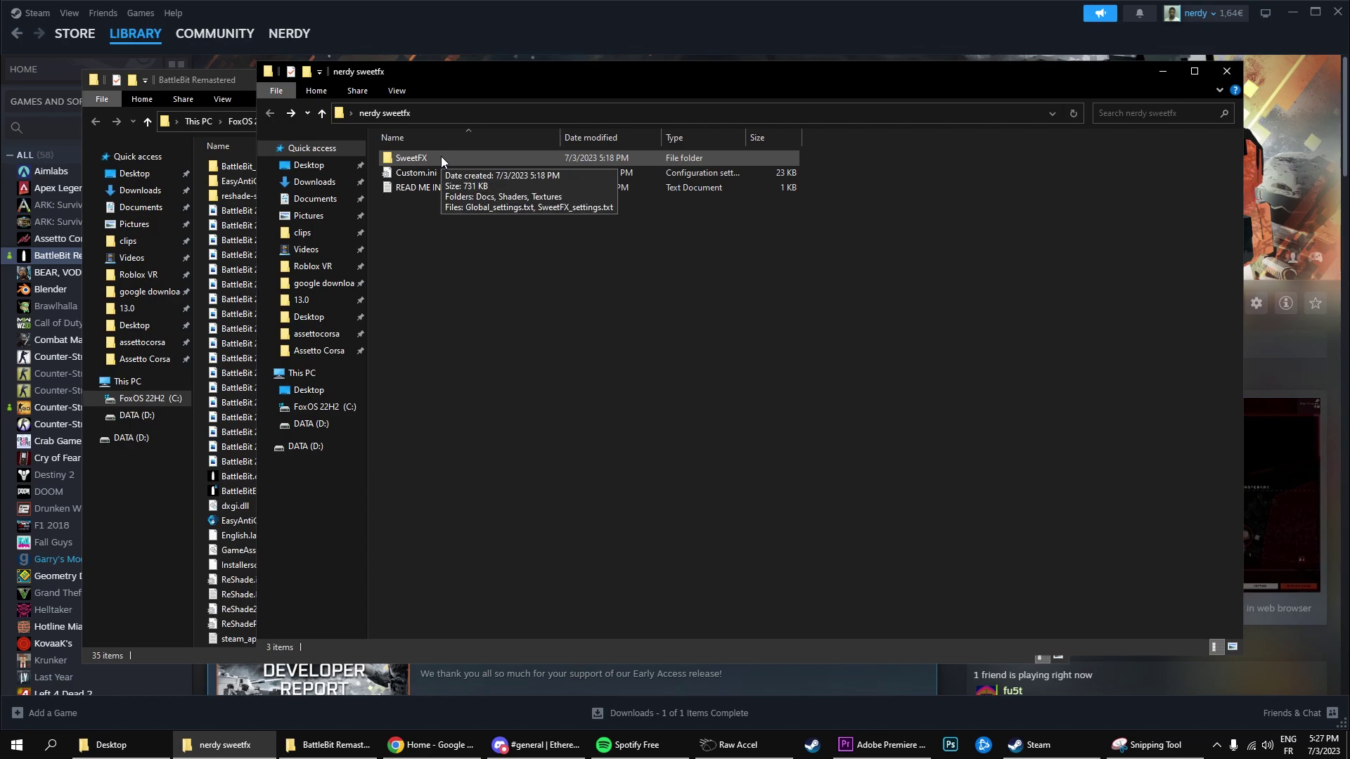
{"action": "left_click_drag", "start_coordinate": [441, 157], "coordinate": [841, 274]}
{"action": "key", "text": "alt+Tab"}
{"action": "key", "text": "alt+Tab"}
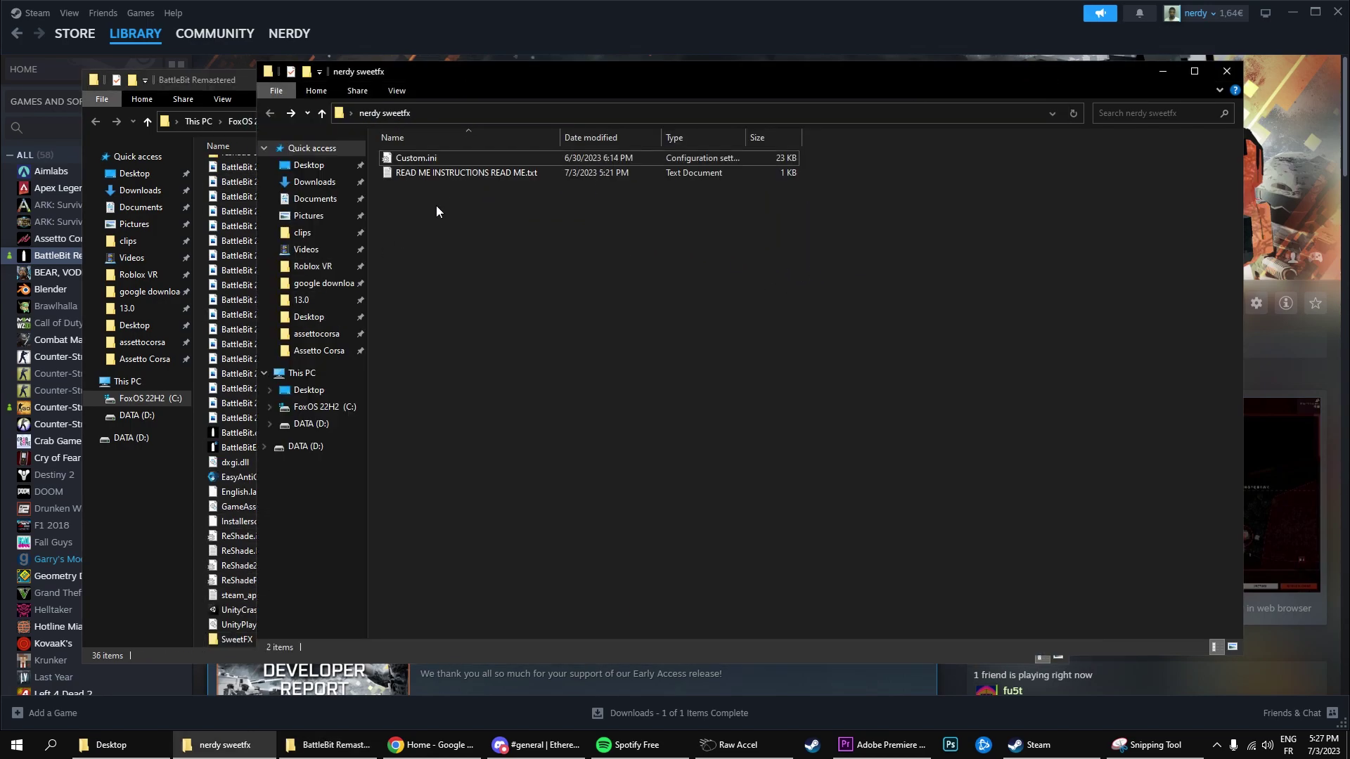
{"action": "left_click_drag", "start_coordinate": [434, 157], "coordinate": [871, 415]}
{"action": "key", "text": "alt+Tab"}
{"action": "key", "text": "alt+Tab"}
{"action": "key", "text": "alt+Tab"}
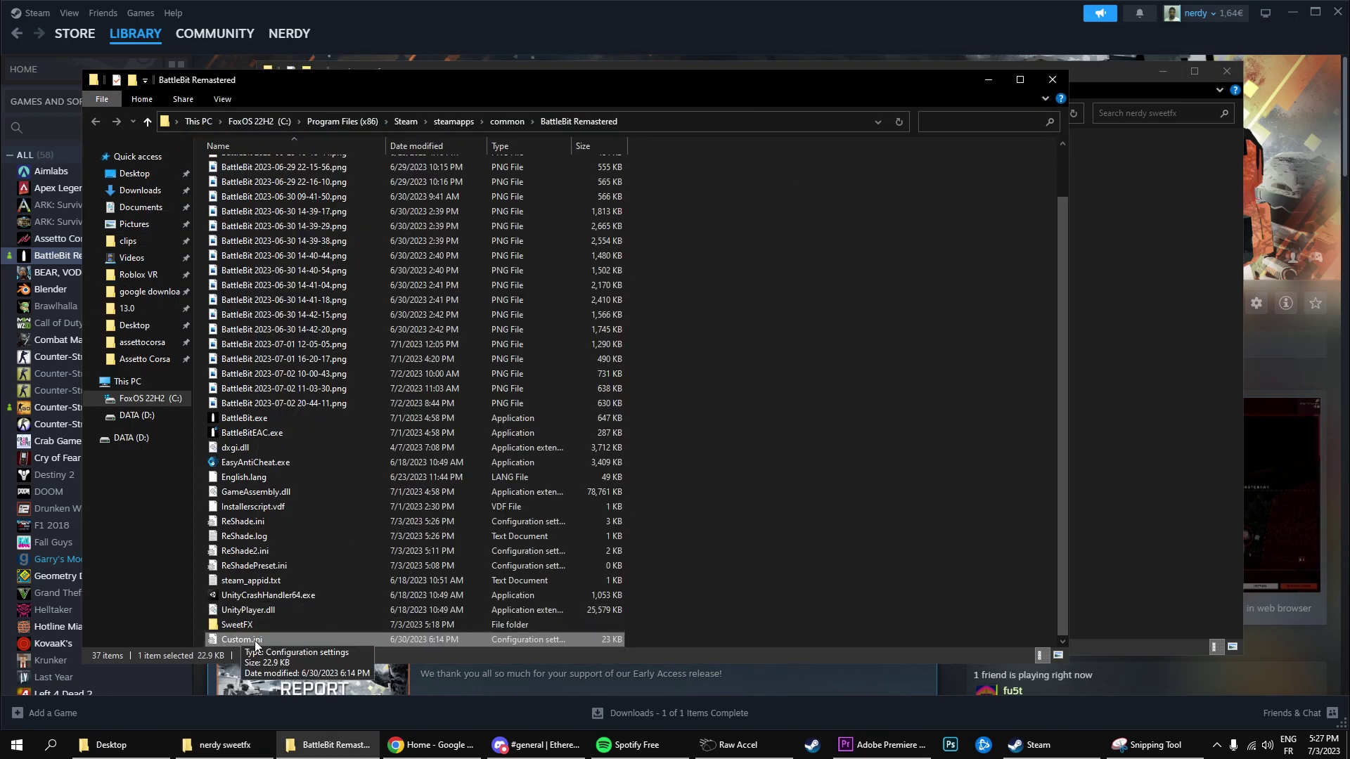
{"action": "key", "text": "ctrl+c"}
{"action": "key", "text": "alt+Tab"}
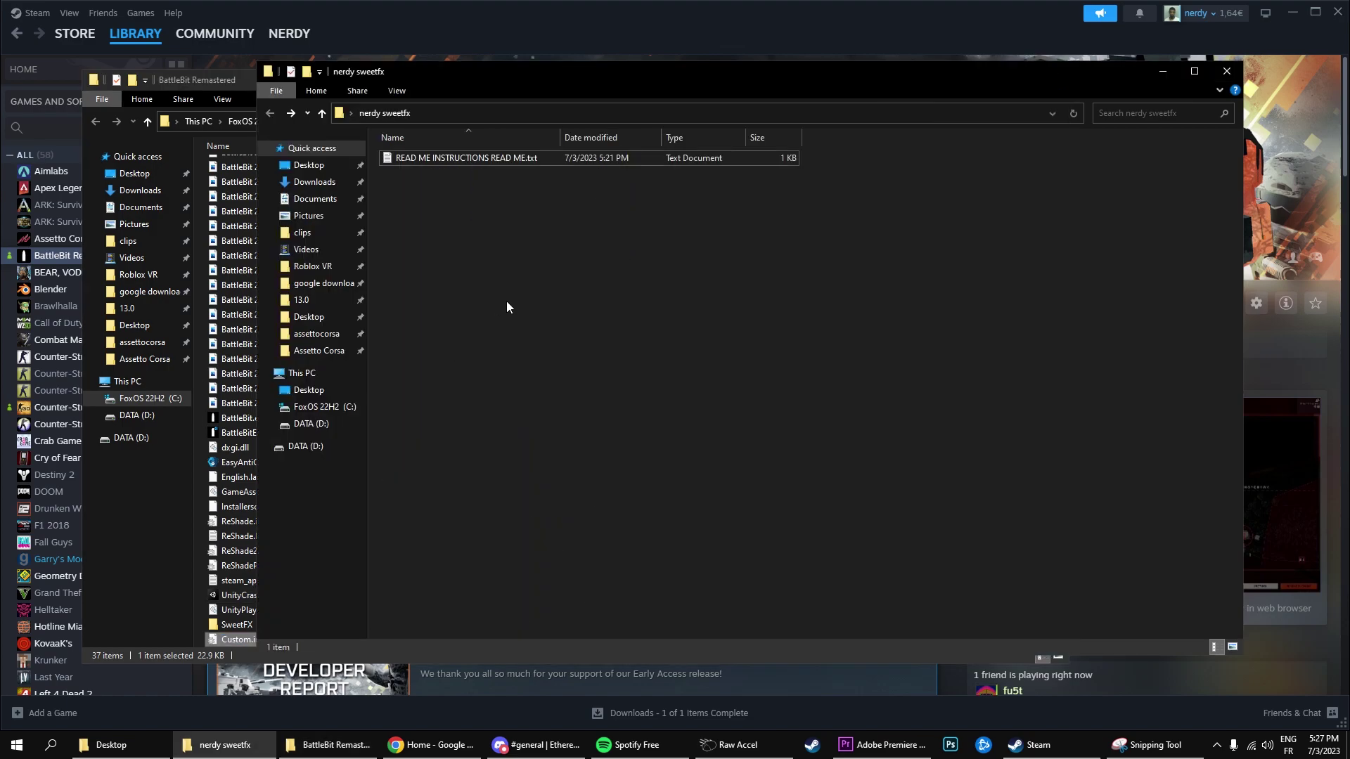
{"action": "key", "text": "ctrl+v"}
{"action": "key", "text": "alt+Tab"}
{"action": "left_click", "coordinate": [243, 628]}
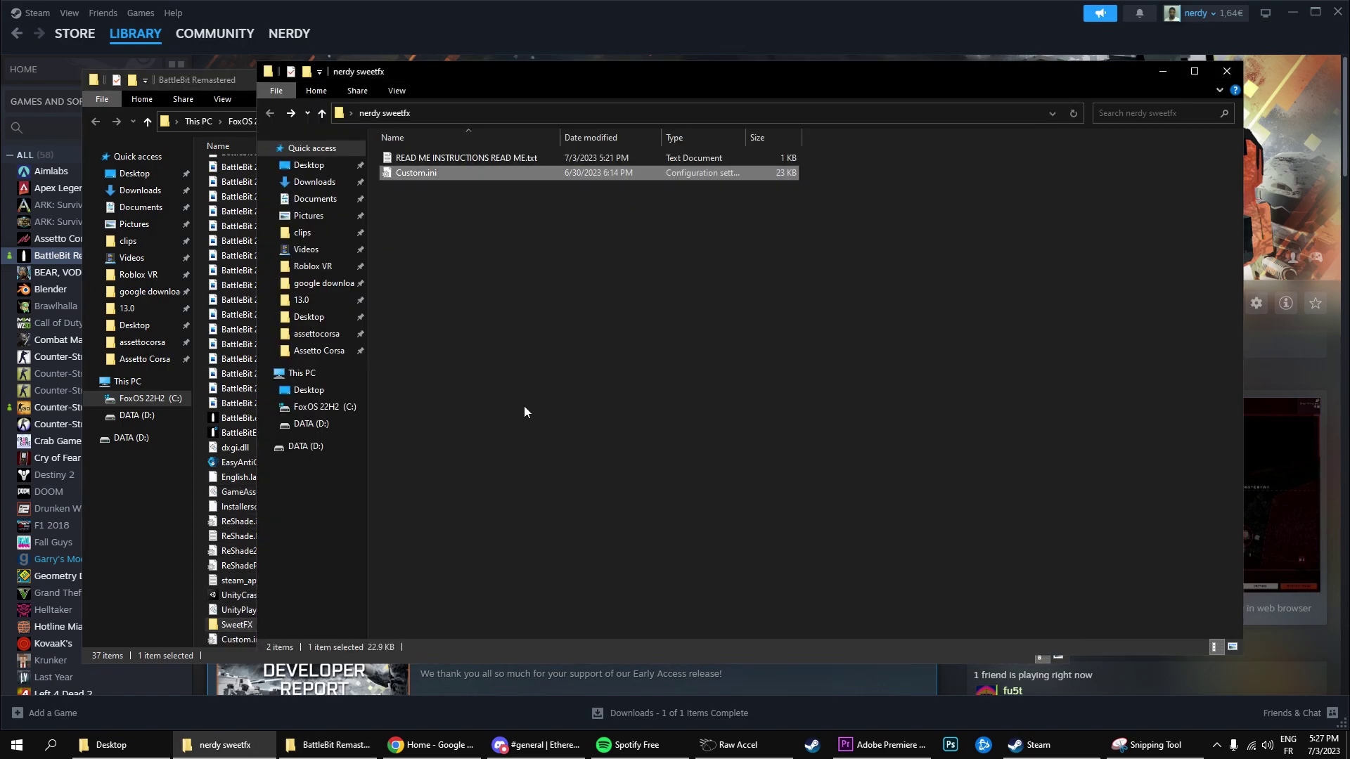
{"action": "key", "text": "ctrl+z"}
Step: Open reshade-shaders\Shaders in the game folder and select xhair.fx
{"action": "key", "text": "alt+Tab"}
{"action": "scroll", "coordinate": [334, 492], "scroll_direction": "up", "scroll_amount": 2}
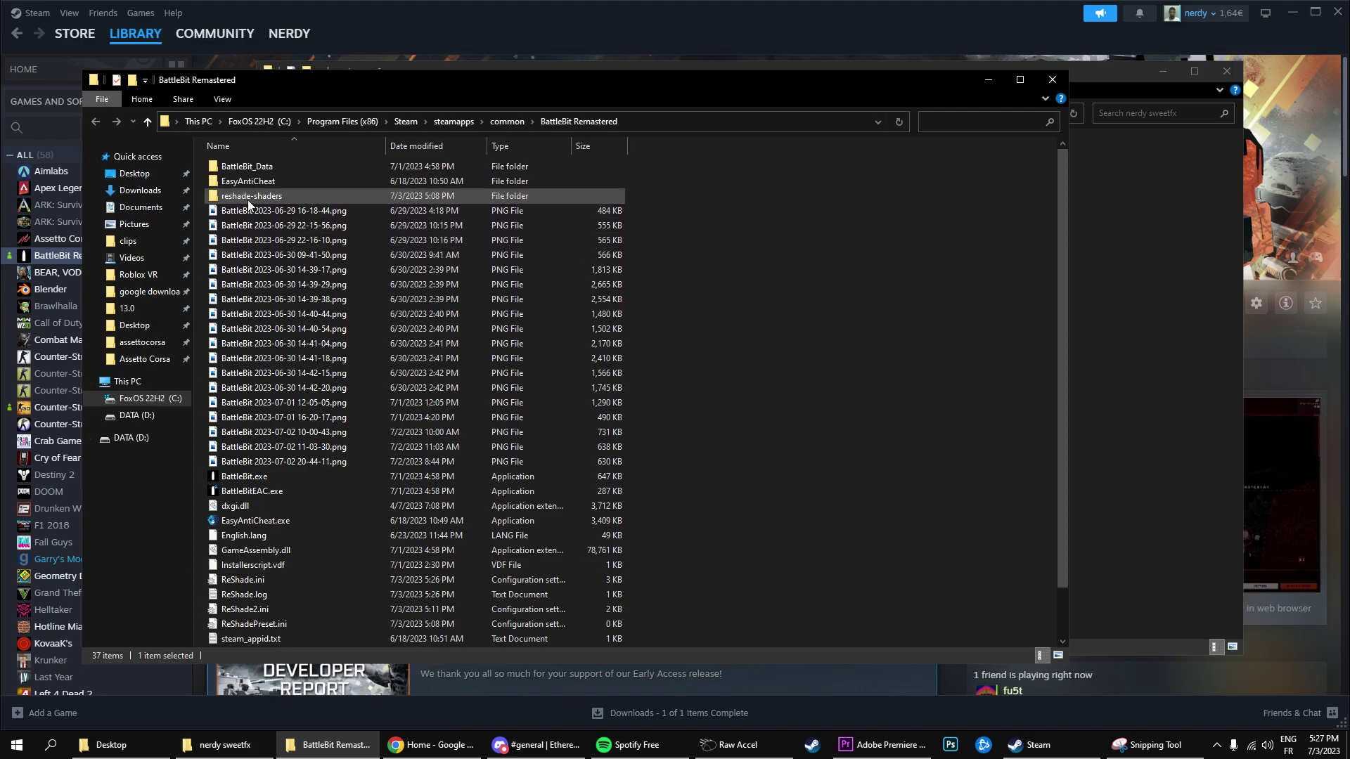
{"action": "double_click", "coordinate": [248, 200]}
{"action": "double_click", "coordinate": [250, 166]}
{"action": "scroll", "coordinate": [319, 571], "scroll_direction": "down", "scroll_amount": 10}
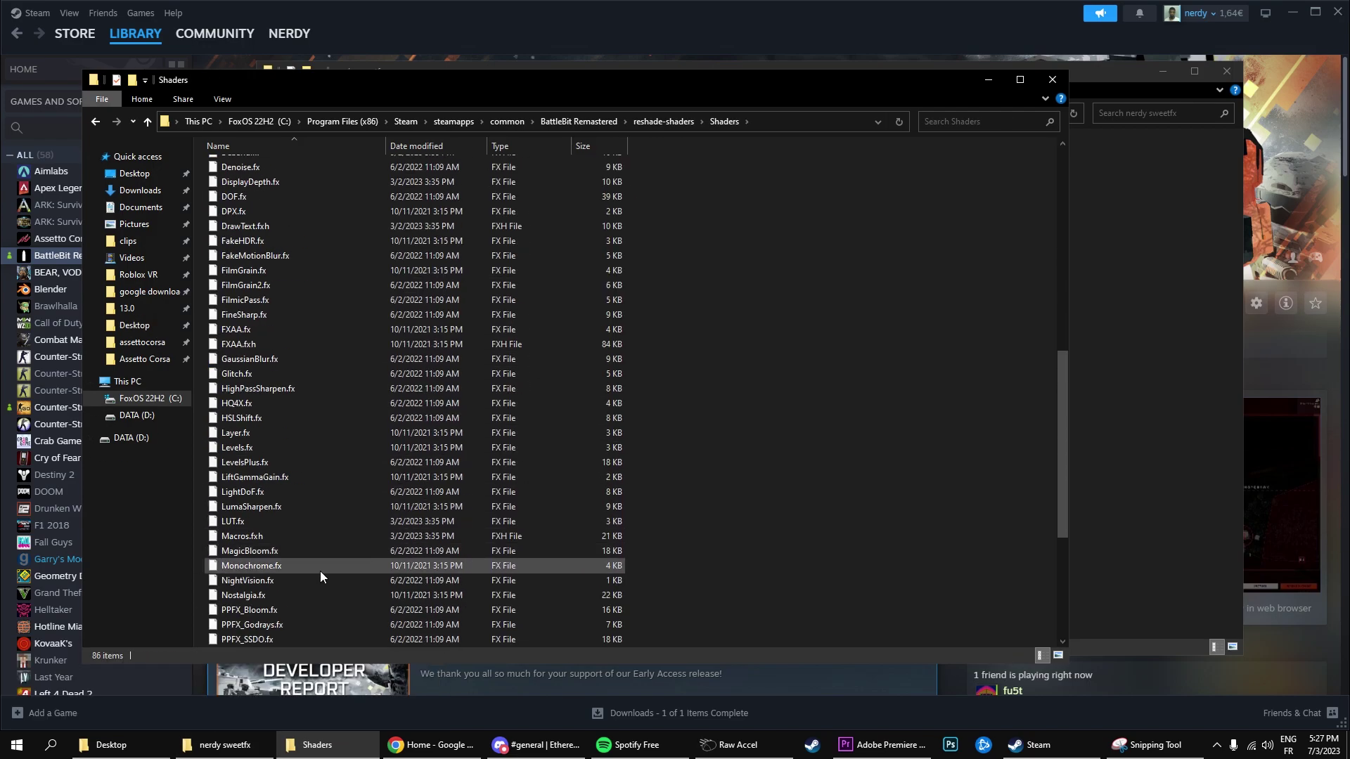
{"action": "scroll", "coordinate": [319, 571], "scroll_direction": "down", "scroll_amount": 6}
{"action": "left_click", "coordinate": [238, 640]}
Step: Open a second Explorer window on nerdy sweetfx and delete the old xhair.fx from Shaders
{"action": "key", "text": "super+e"}
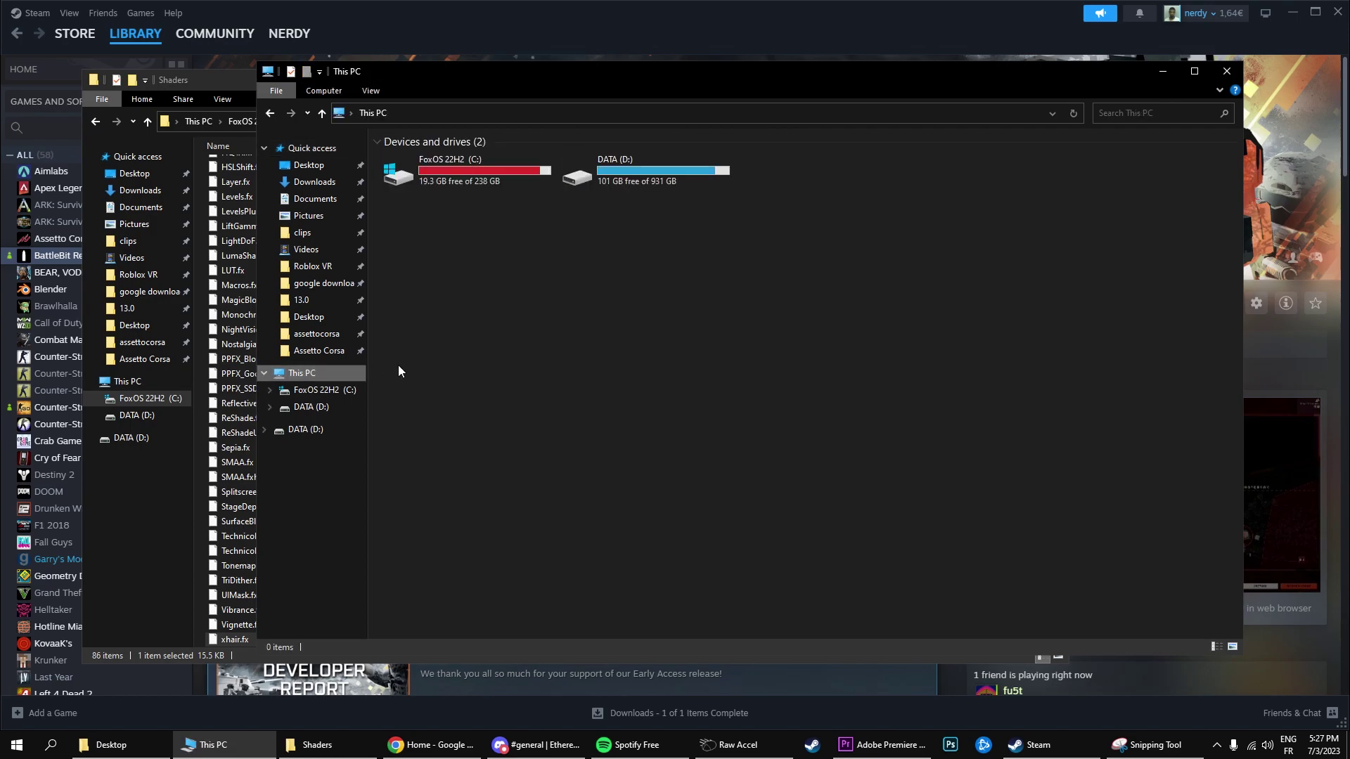
{"action": "key", "text": "alt+Left"}
{"action": "key", "text": "ctrl+v"}
{"action": "left_click_drag", "start_coordinate": [500, 269], "coordinate": [510, 265]}
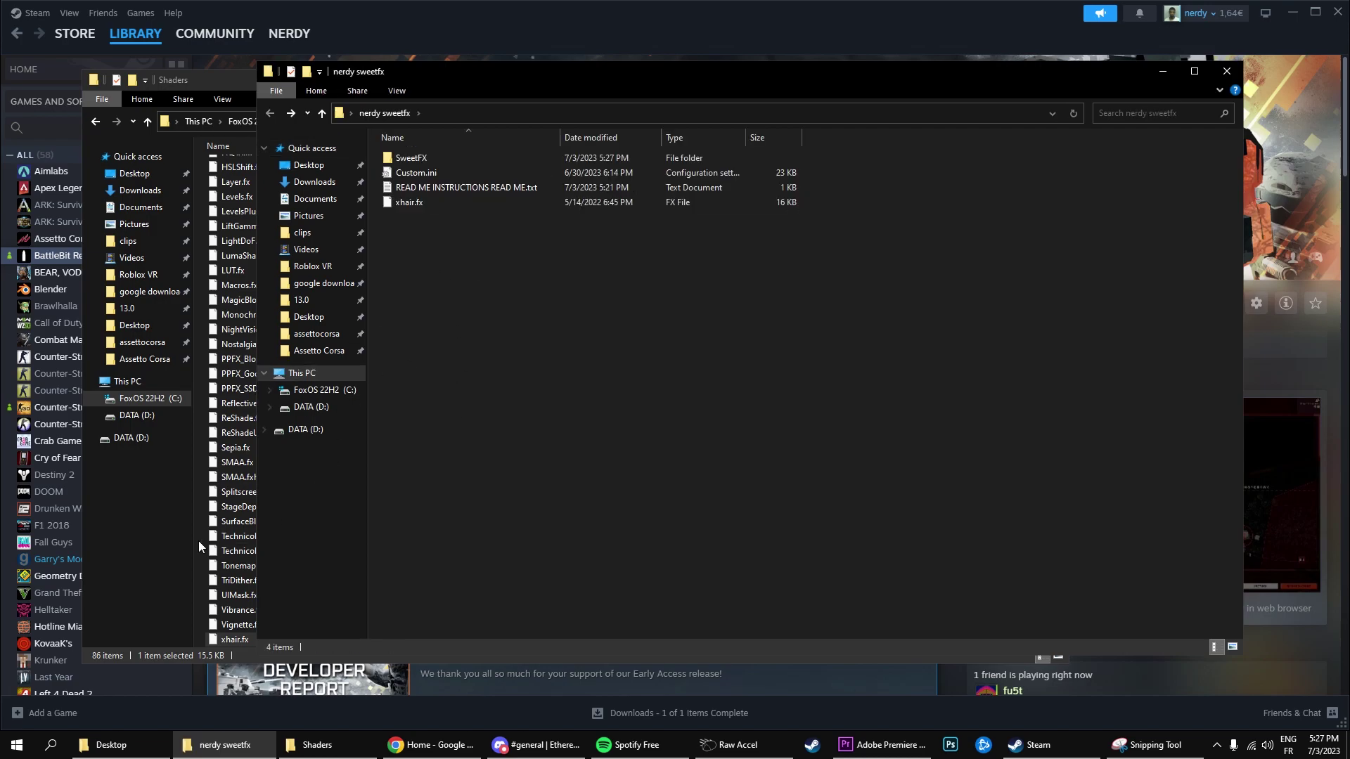
{"action": "left_click", "coordinate": [198, 541]}
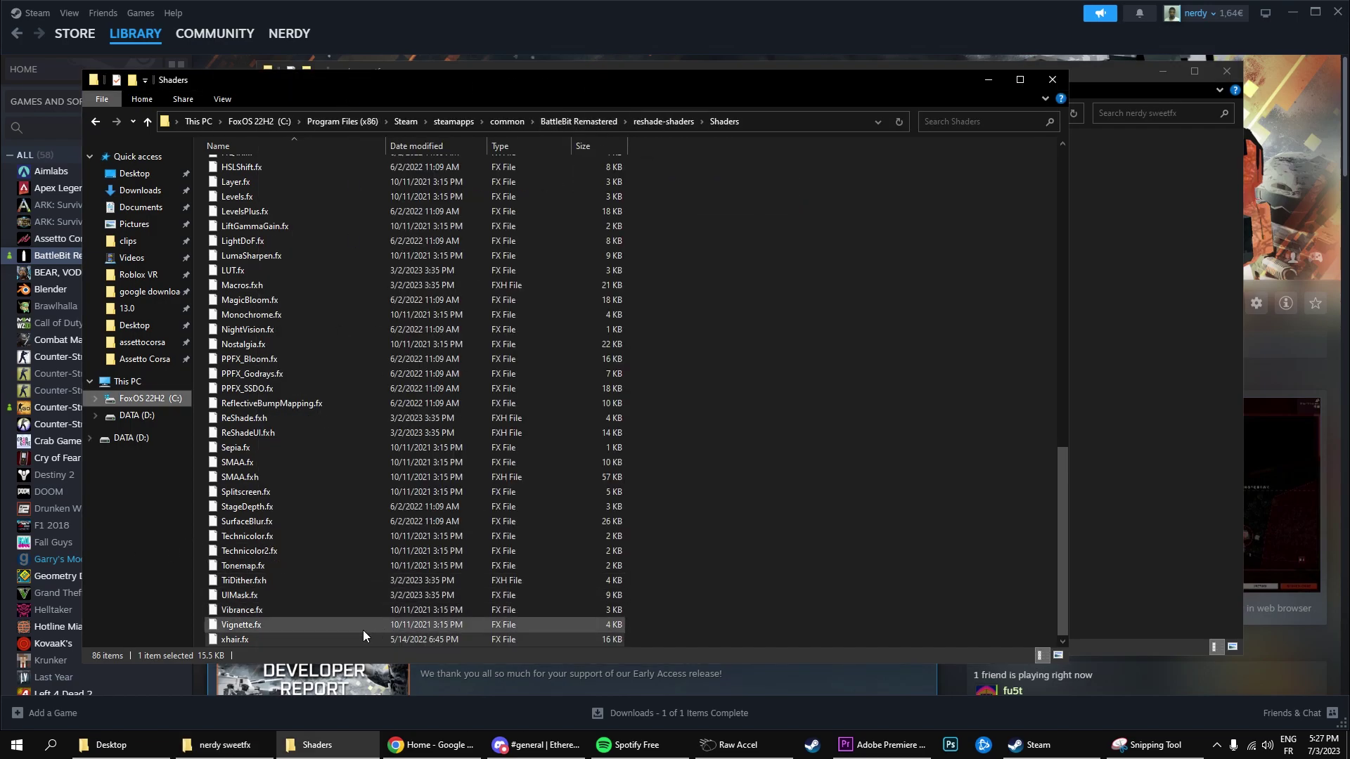
{"action": "key", "text": "Delete"}
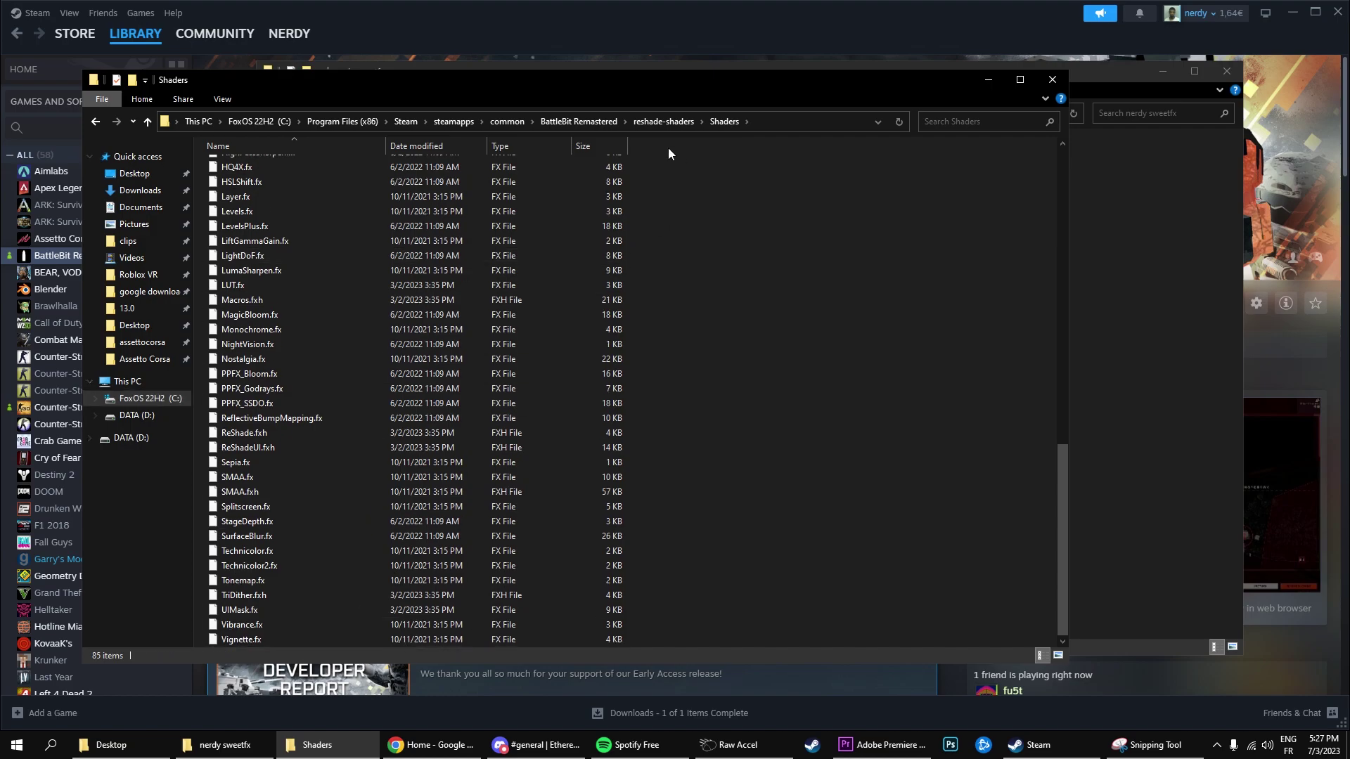
Step: Navigate back through reshade-shaders into the Shaders folder
{"action": "left_click", "coordinate": [663, 121]}
{"action": "left_click", "coordinate": [578, 121]}
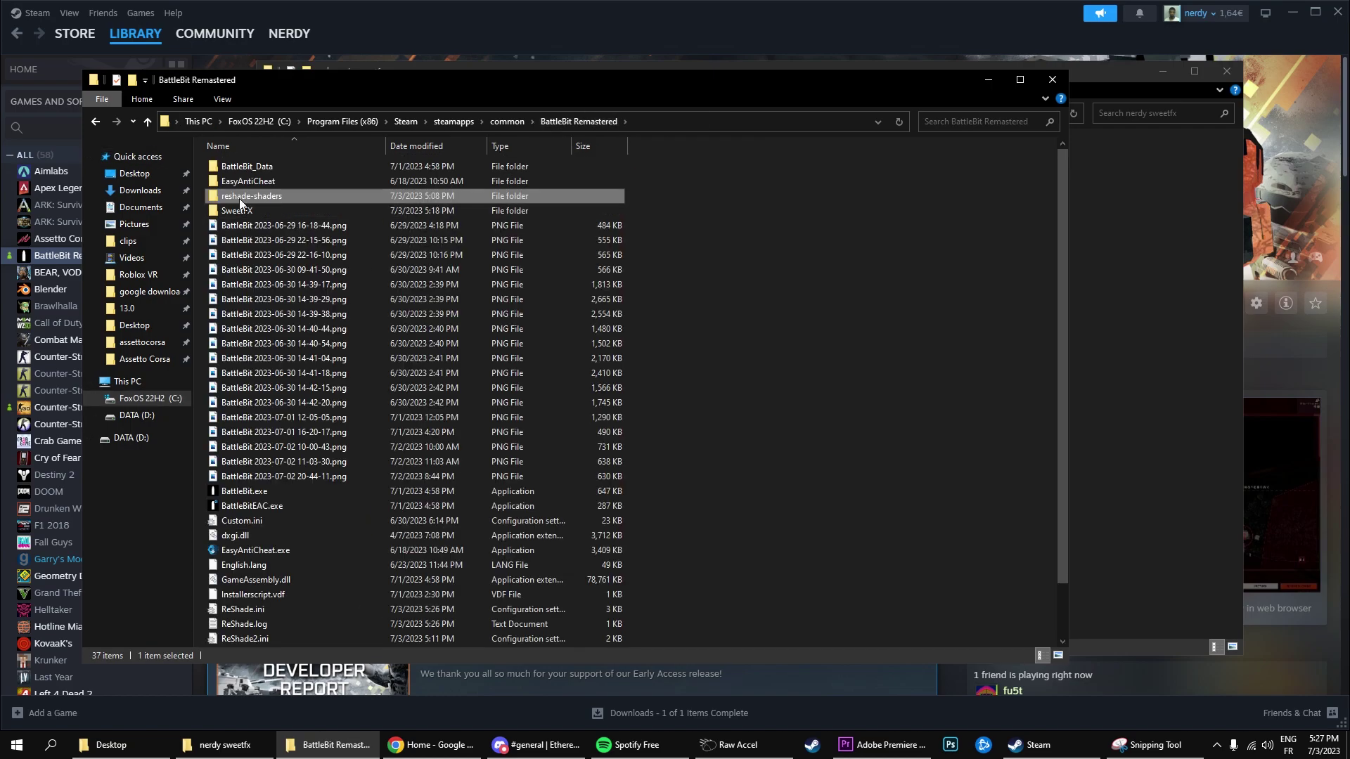
{"action": "double_click", "coordinate": [248, 197]}
{"action": "double_click", "coordinate": [247, 170]}
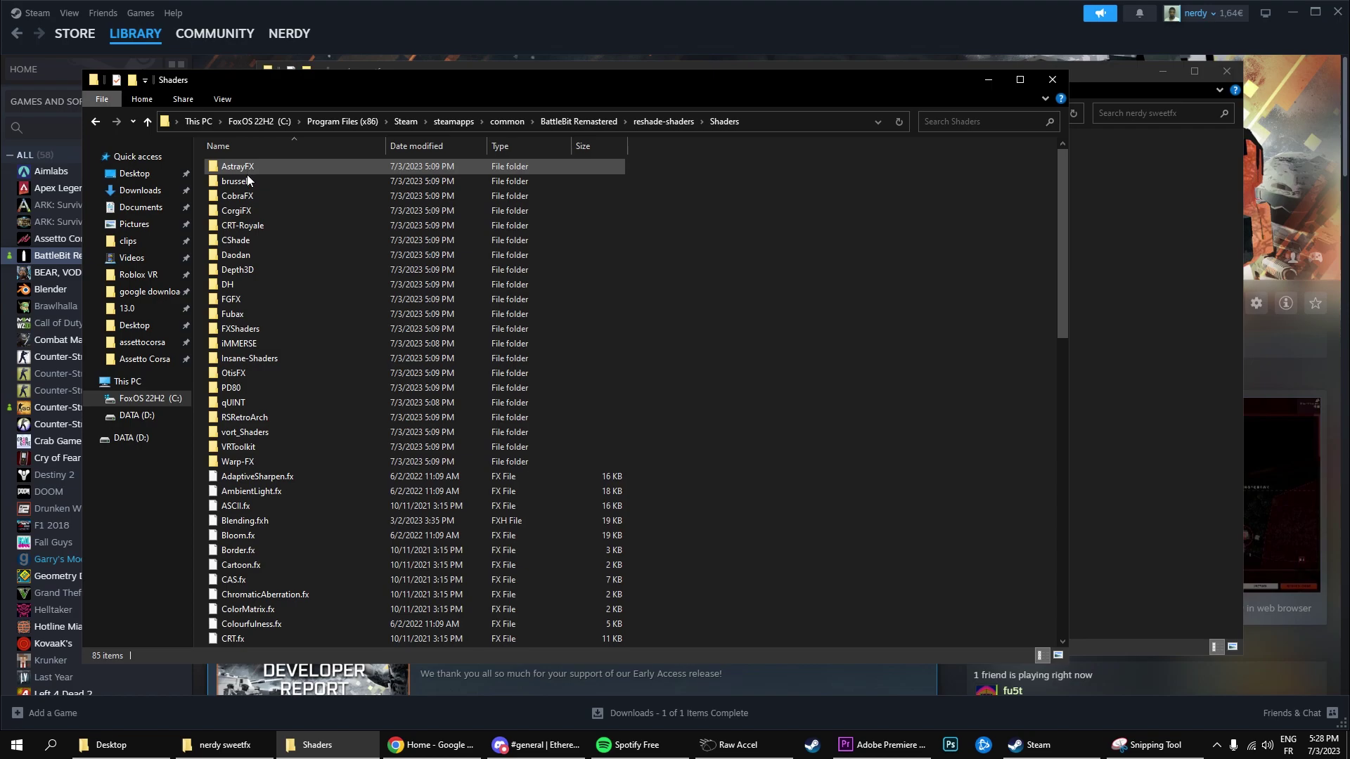
{"action": "scroll", "coordinate": [299, 373], "scroll_direction": "down", "scroll_amount": 6}
Step: Move xhair.fx from nerdy sweetfx into the Shaders folder and close that window
{"action": "left_click", "coordinate": [317, 66]}
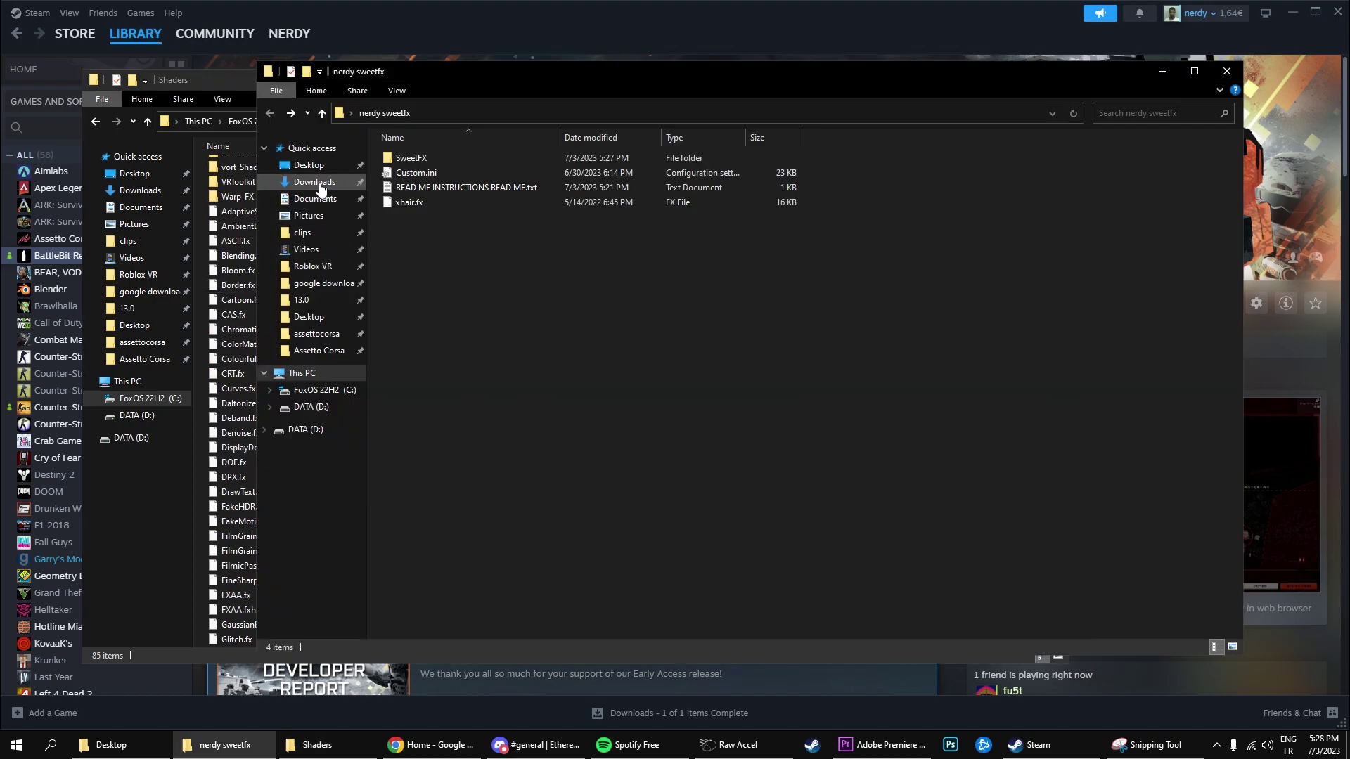
{"action": "left_click", "coordinate": [424, 204]}
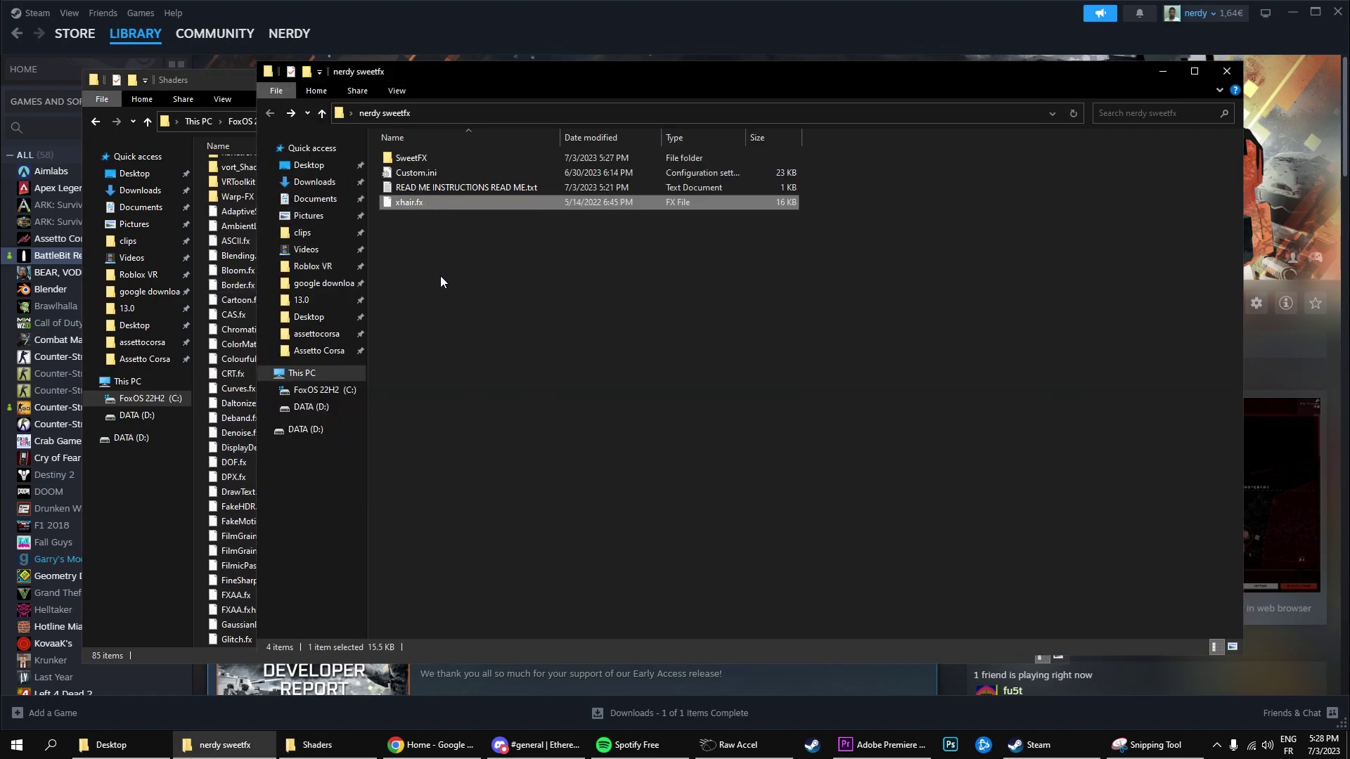
{"action": "key", "text": "ctrl+v"}
{"action": "left_click_drag", "start_coordinate": [426, 198], "coordinate": [369, 509]}
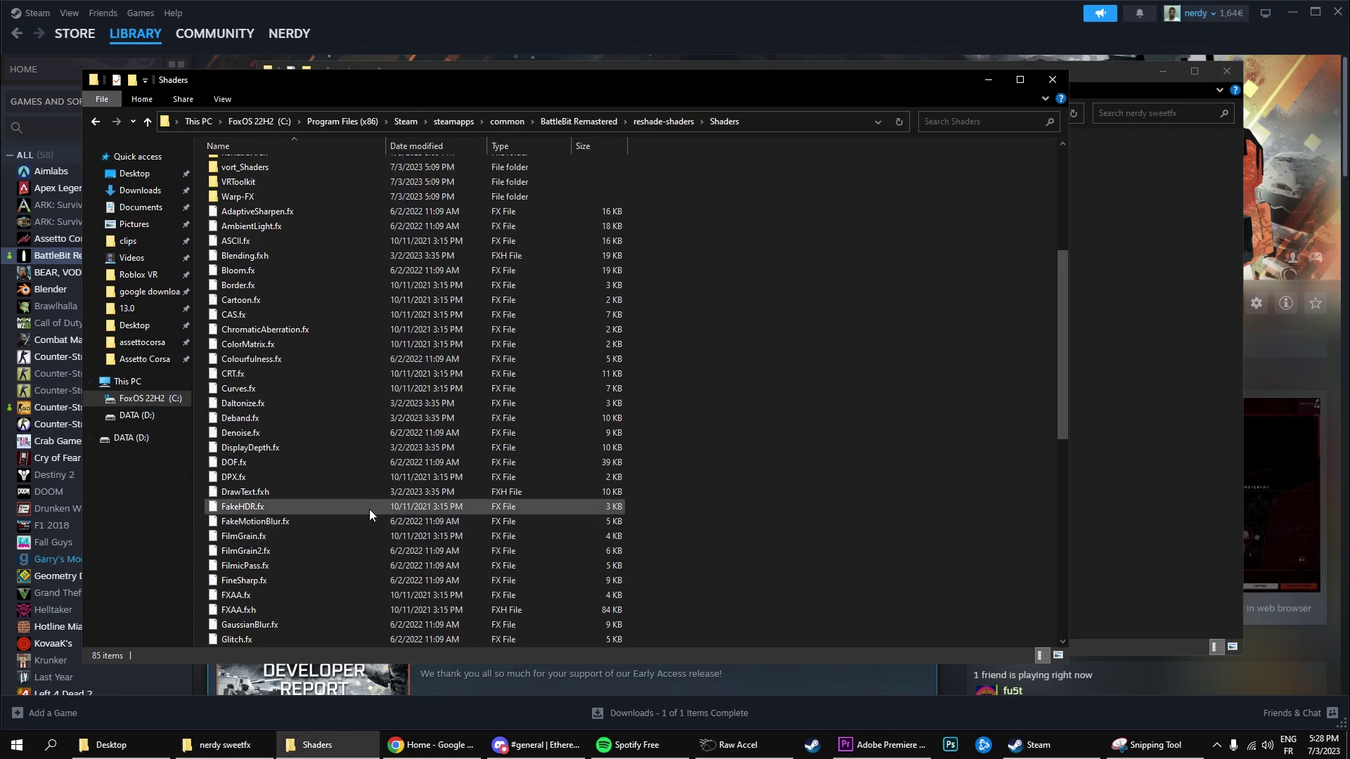
{"action": "key", "text": "alt+Tab"}
{"action": "left_click_drag", "start_coordinate": [429, 223], "coordinate": [269, 637]}
{"action": "key", "text": "alt+Tab"}
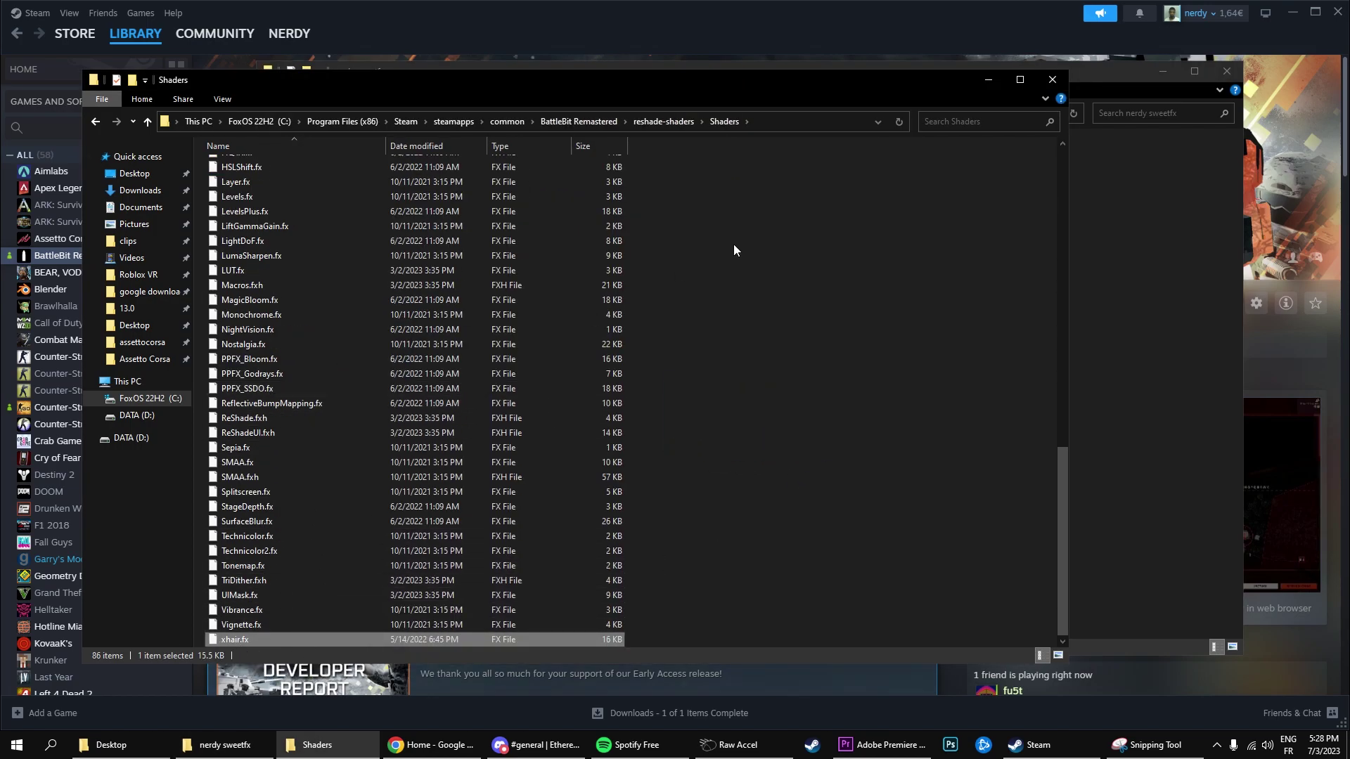
{"action": "left_click", "coordinate": [1052, 79]}
Step: Close the nerdy sweetfx window and launch BattleBit Remastered with PLAY in Steam
{"action": "left_click", "coordinate": [1227, 71]}
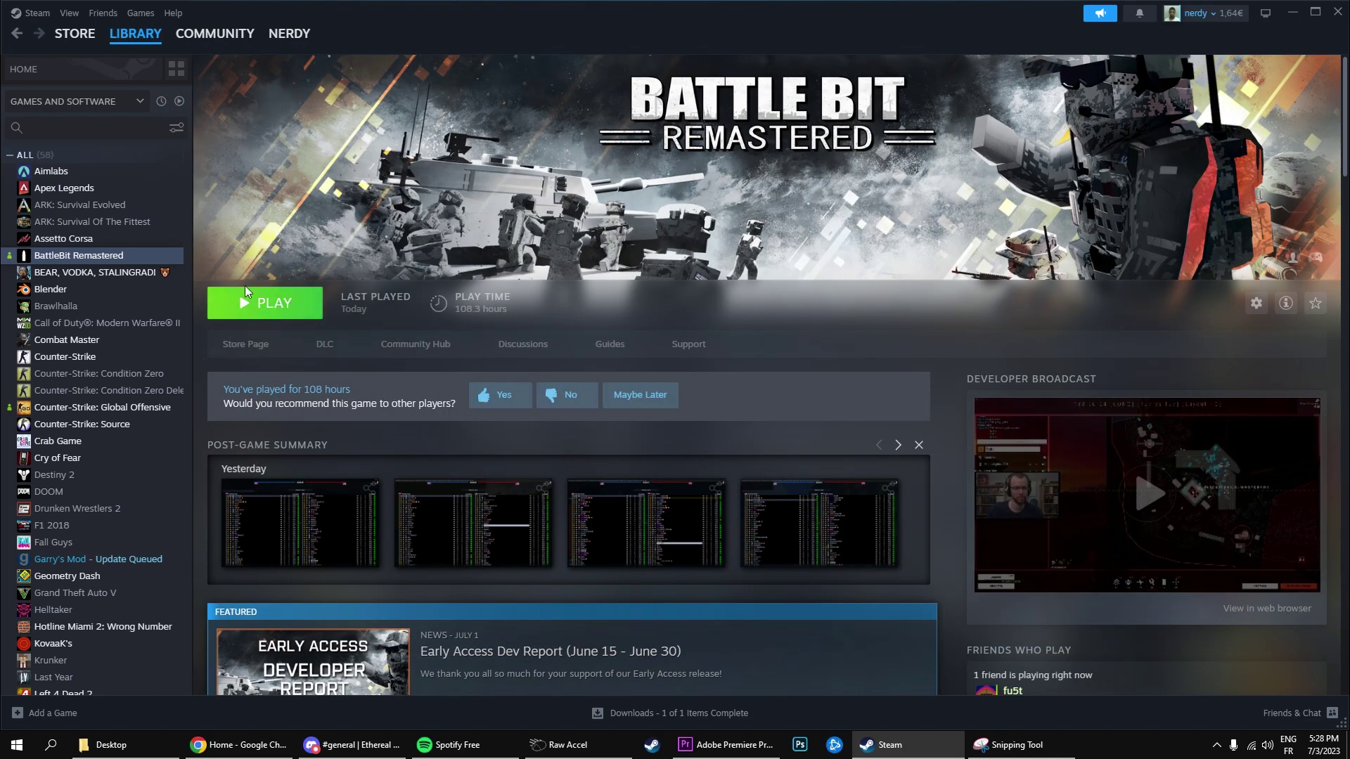
{"action": "left_click", "coordinate": [275, 313]}
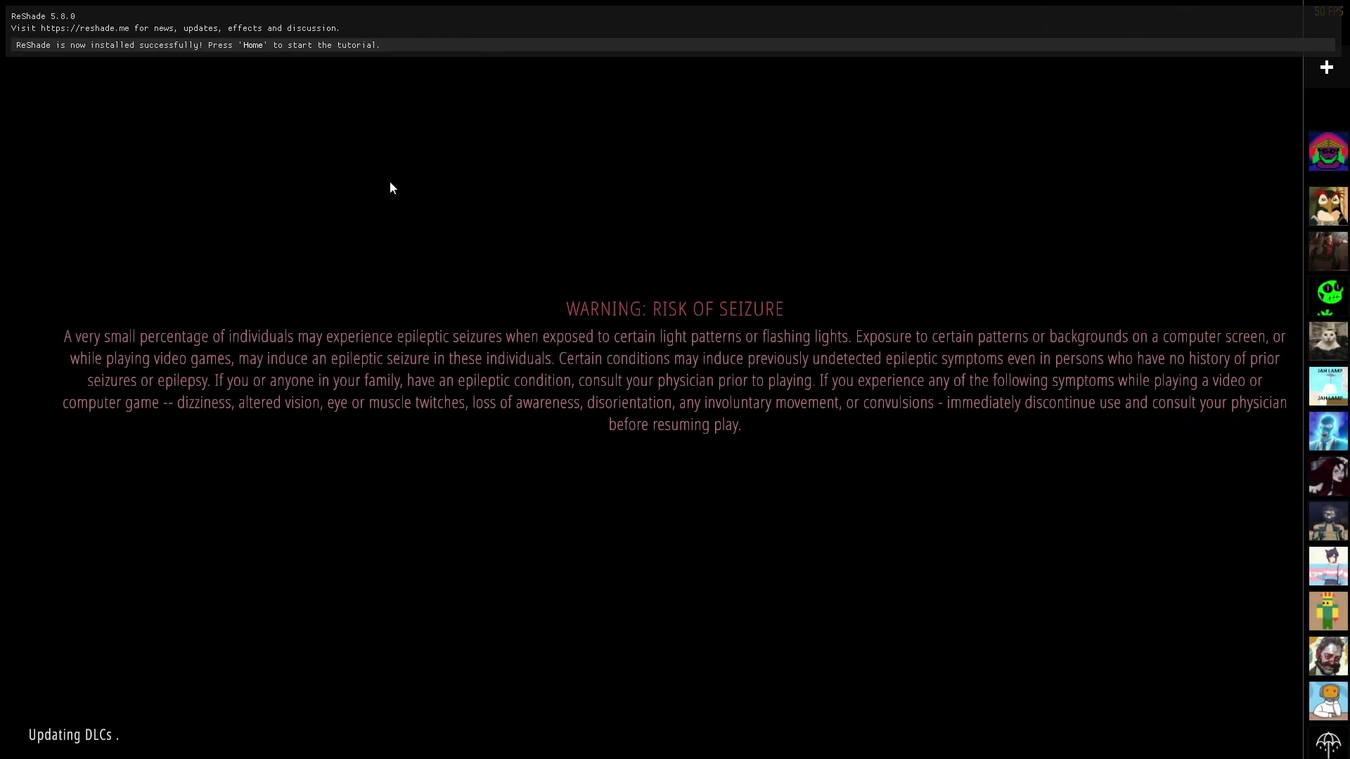
Step: Dismiss BattleBit's update announcement popup, then reopen the ReShade overlay to its welcome tutorial
{"action": "key", "text": "Home"}
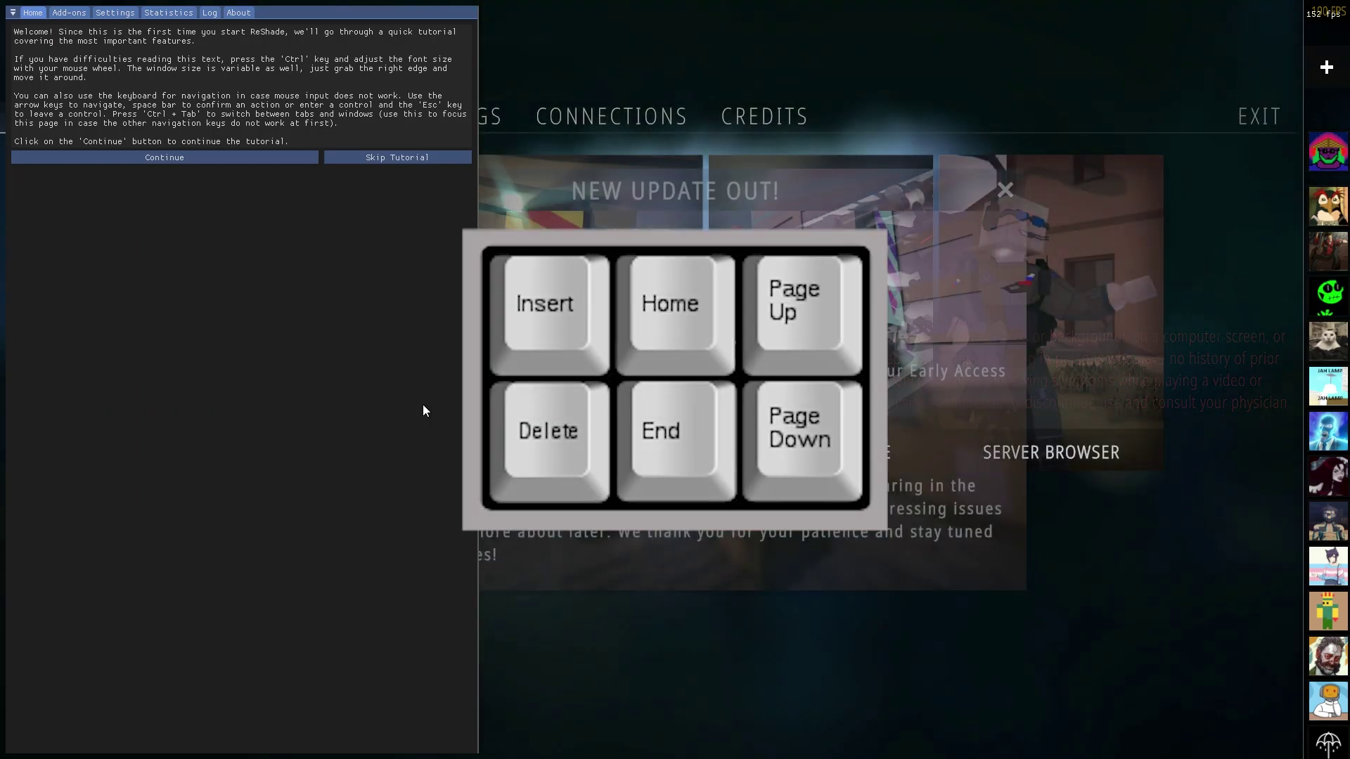
{"action": "key", "text": "Home"}
{"action": "left_click", "coordinate": [1005, 192]}
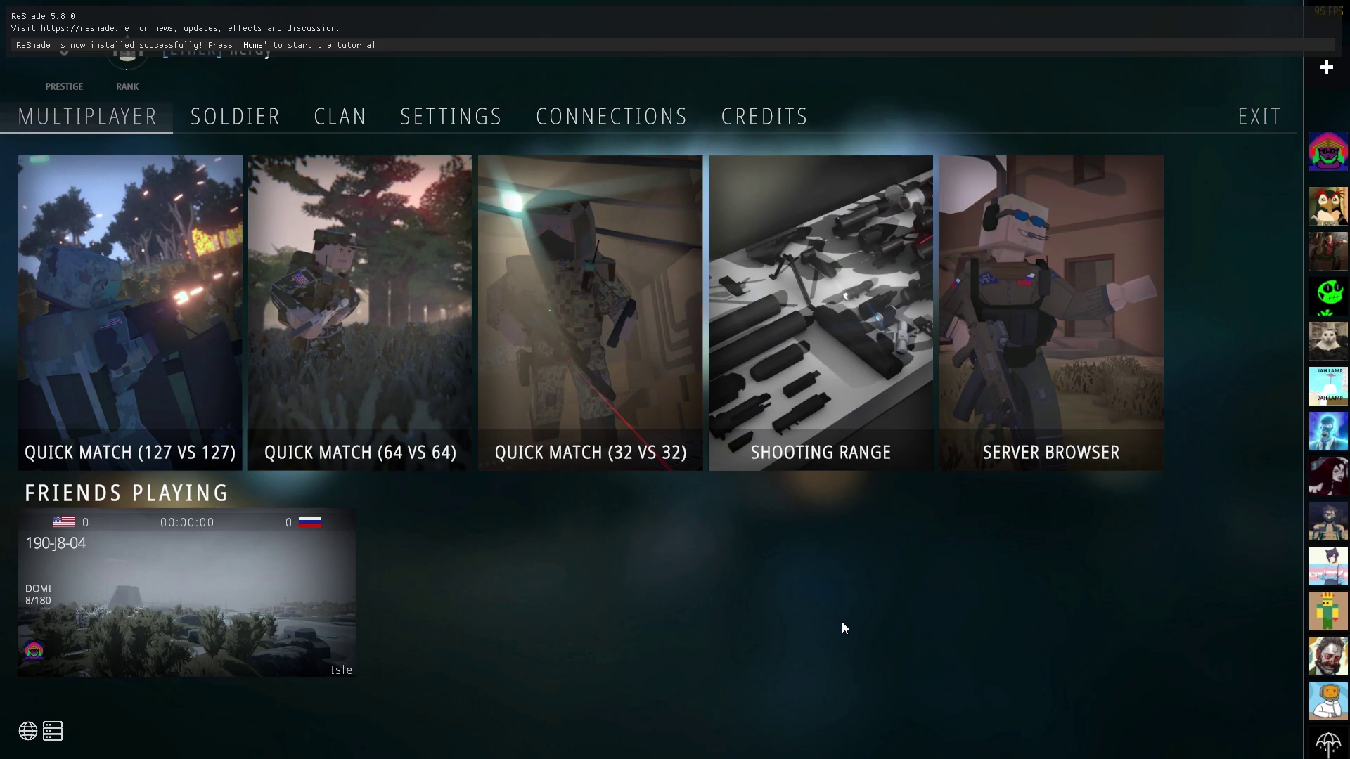
{"action": "key", "text": "Home"}
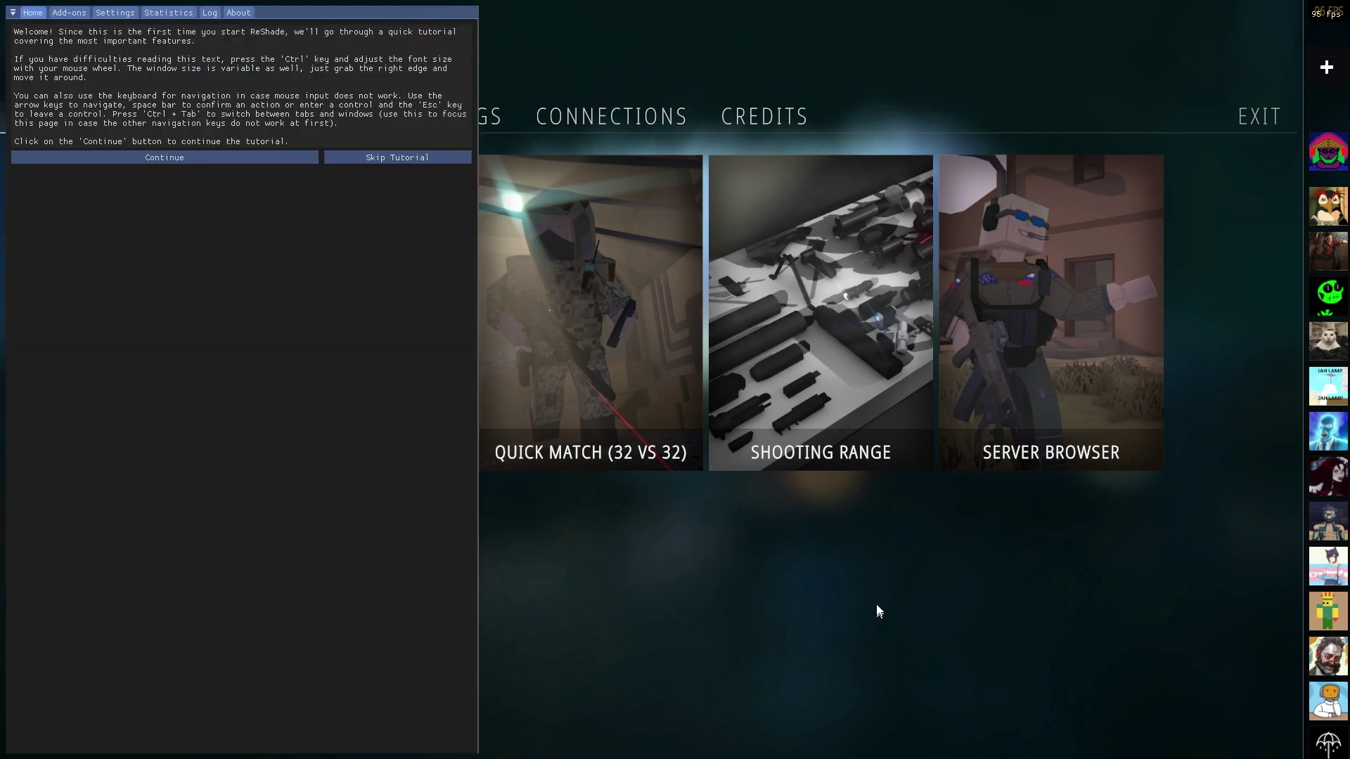
Step: Skip the ReShade tutorial and load Custom.ini as the active preset
{"action": "left_click", "coordinate": [391, 157]}
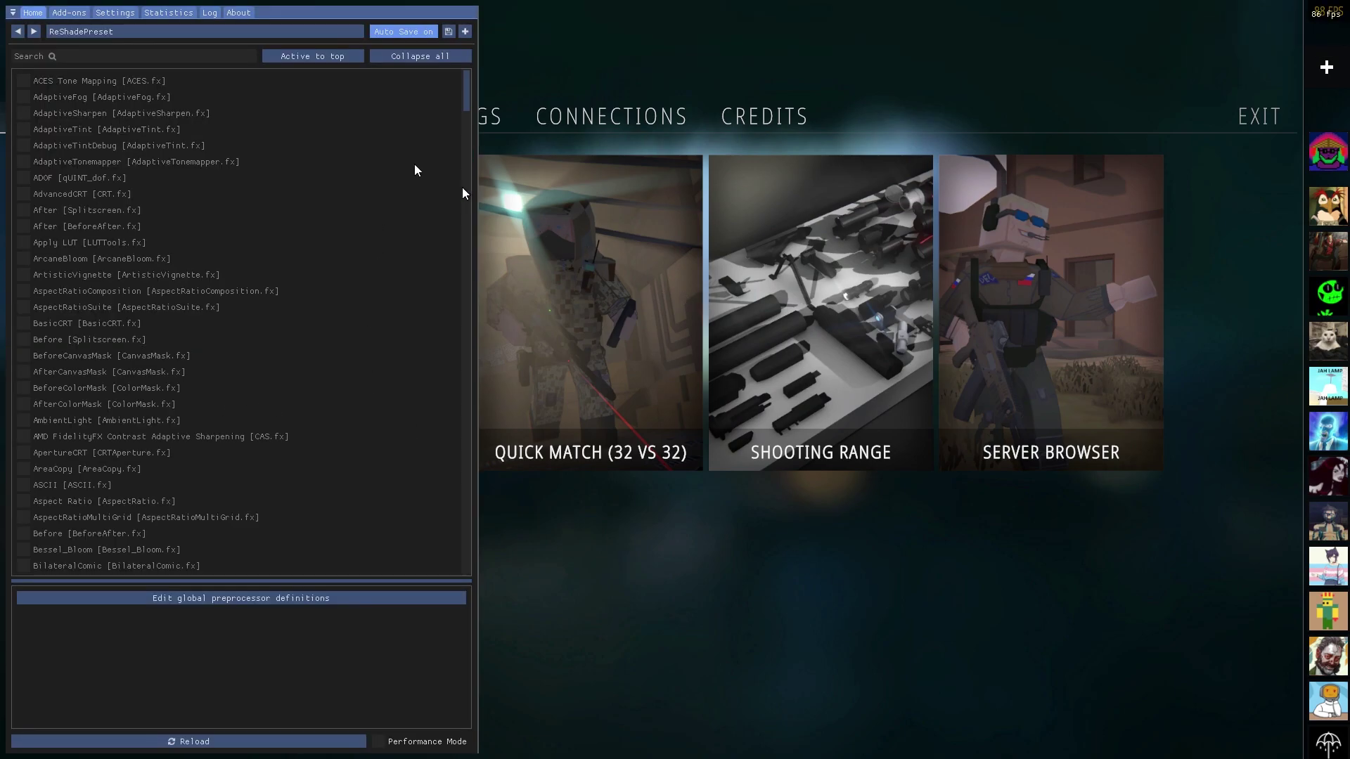
{"action": "scroll", "coordinate": [158, 364], "scroll_direction": "down", "scroll_amount": 15}
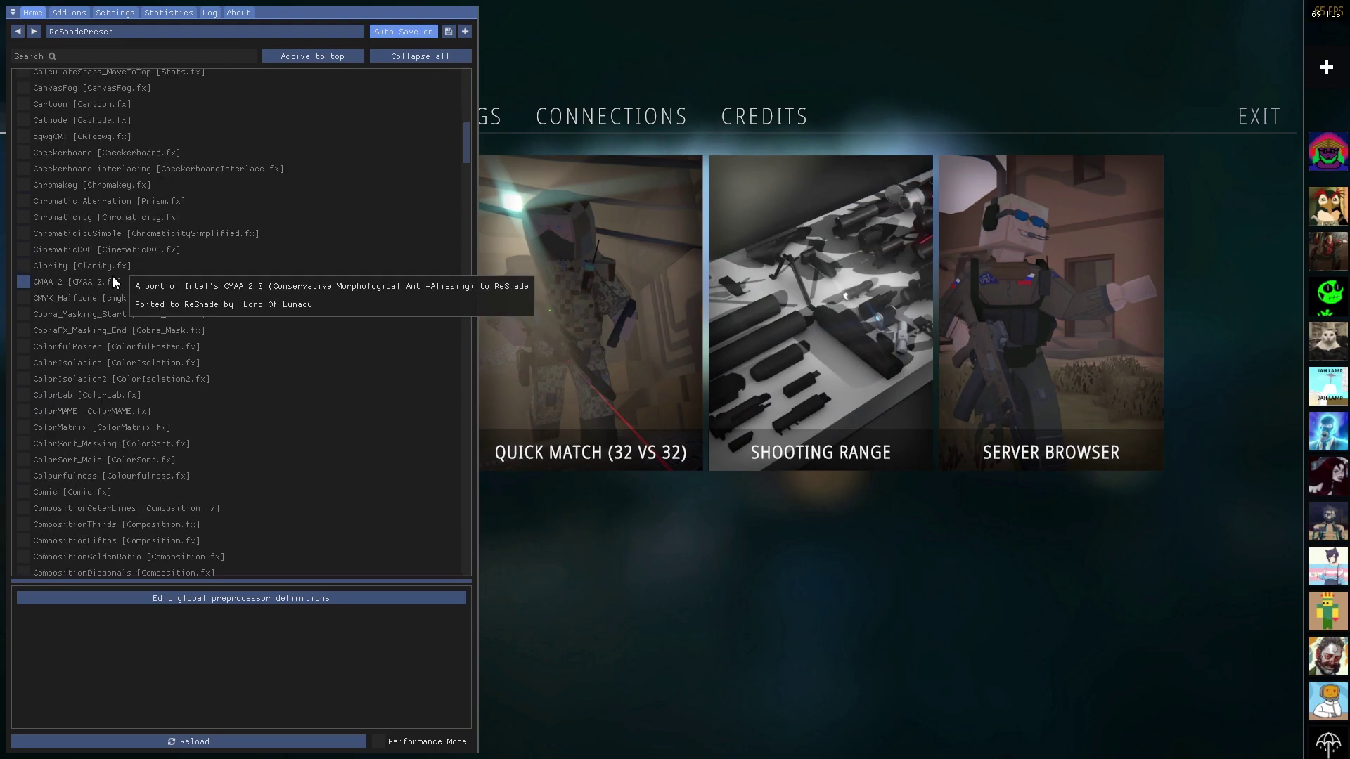
{"action": "scroll", "coordinate": [161, 391], "scroll_direction": "up", "scroll_amount": 15}
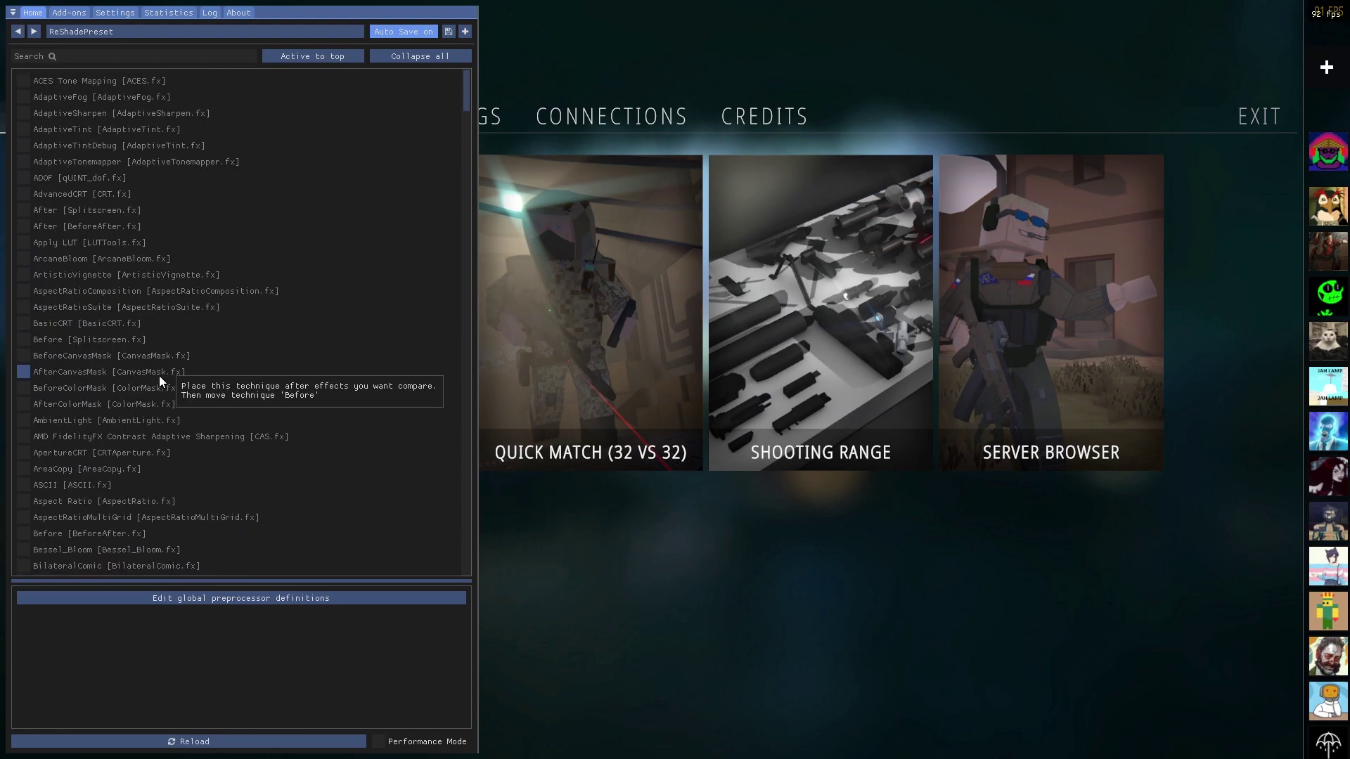
{"action": "left_click", "coordinate": [88, 32]}
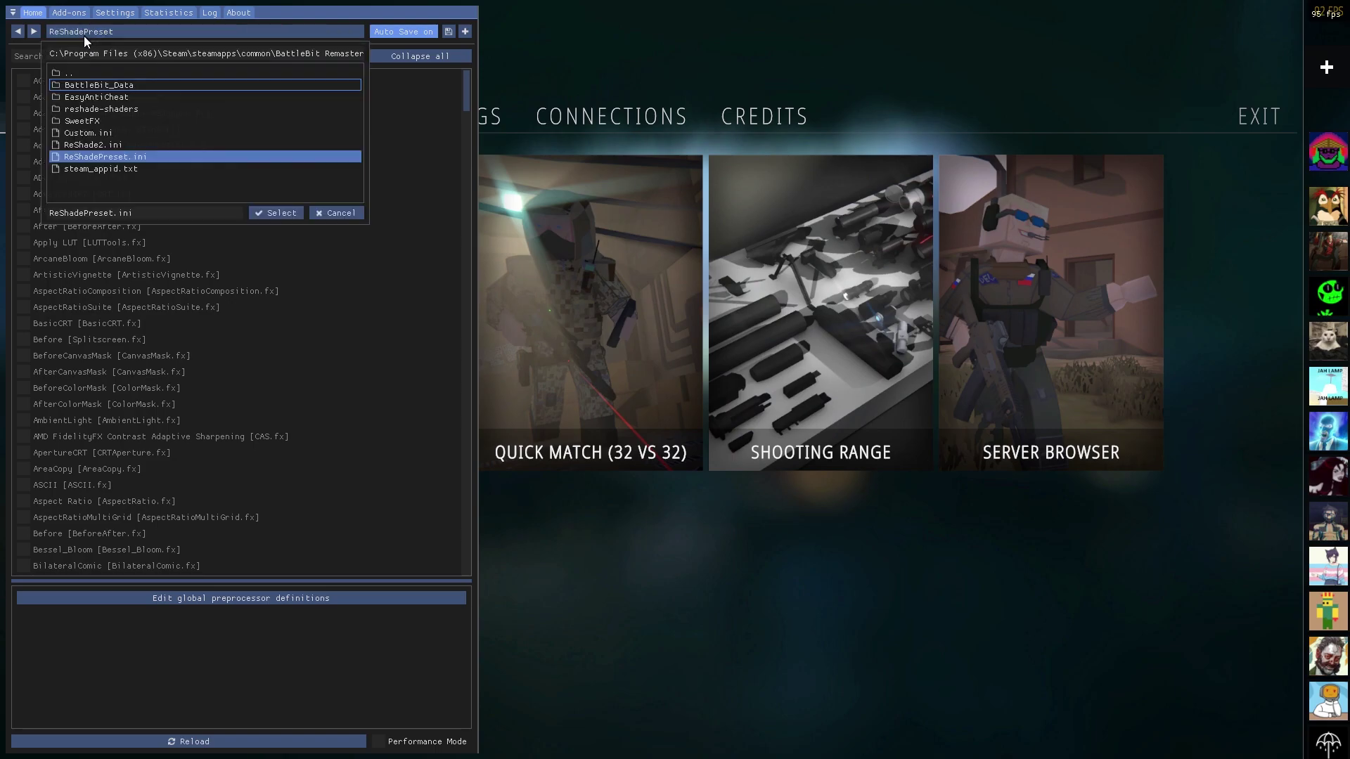
{"action": "left_click", "coordinate": [103, 133]}
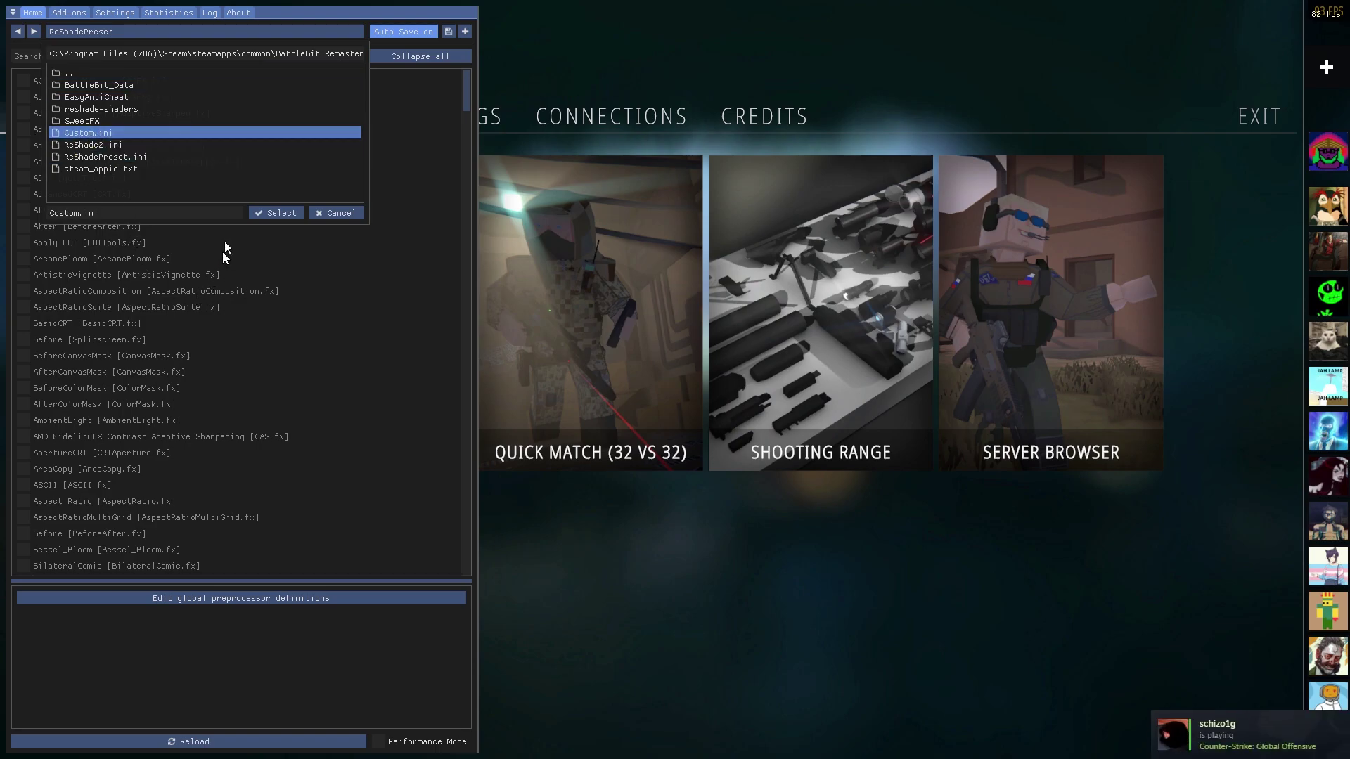
{"action": "left_click", "coordinate": [280, 213]}
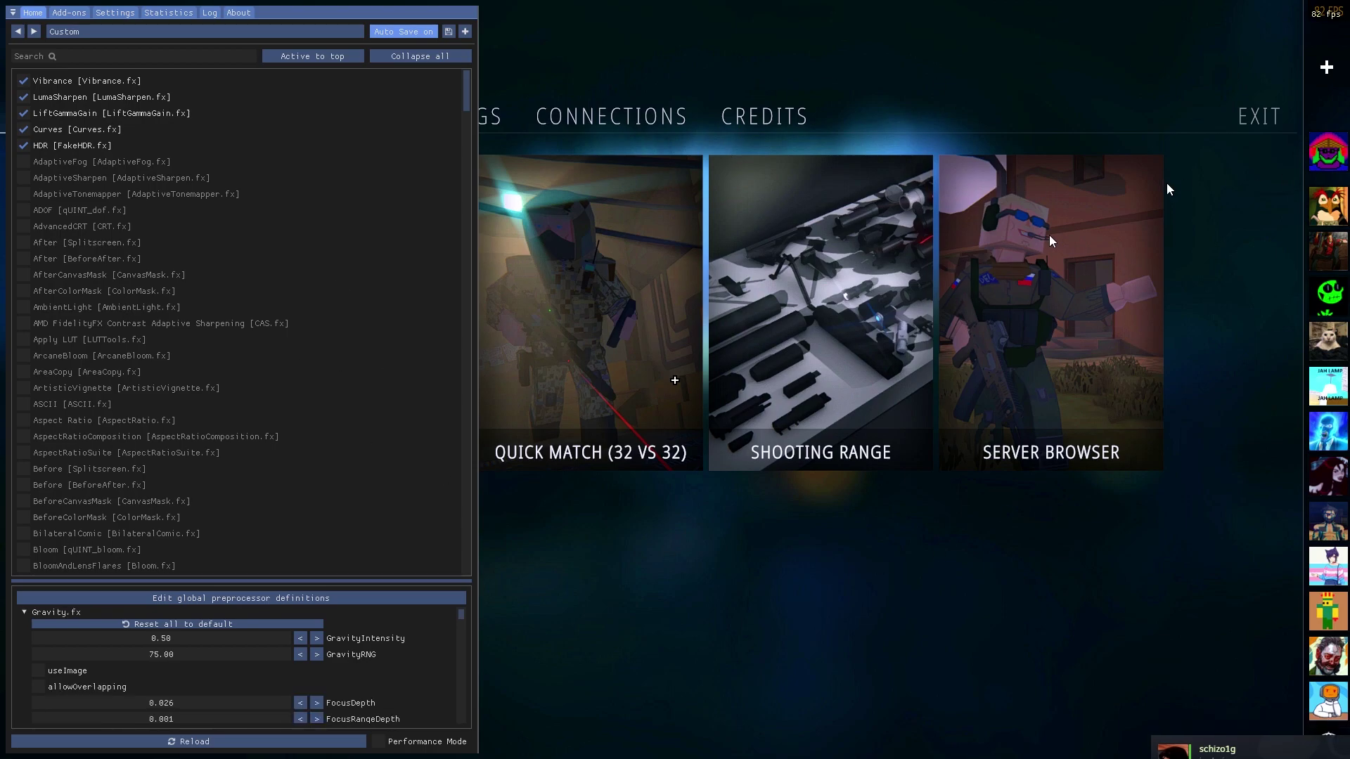
Step: Hide the ReShade overlay before loading the Shooting Range
{"action": "key", "text": "Home"}
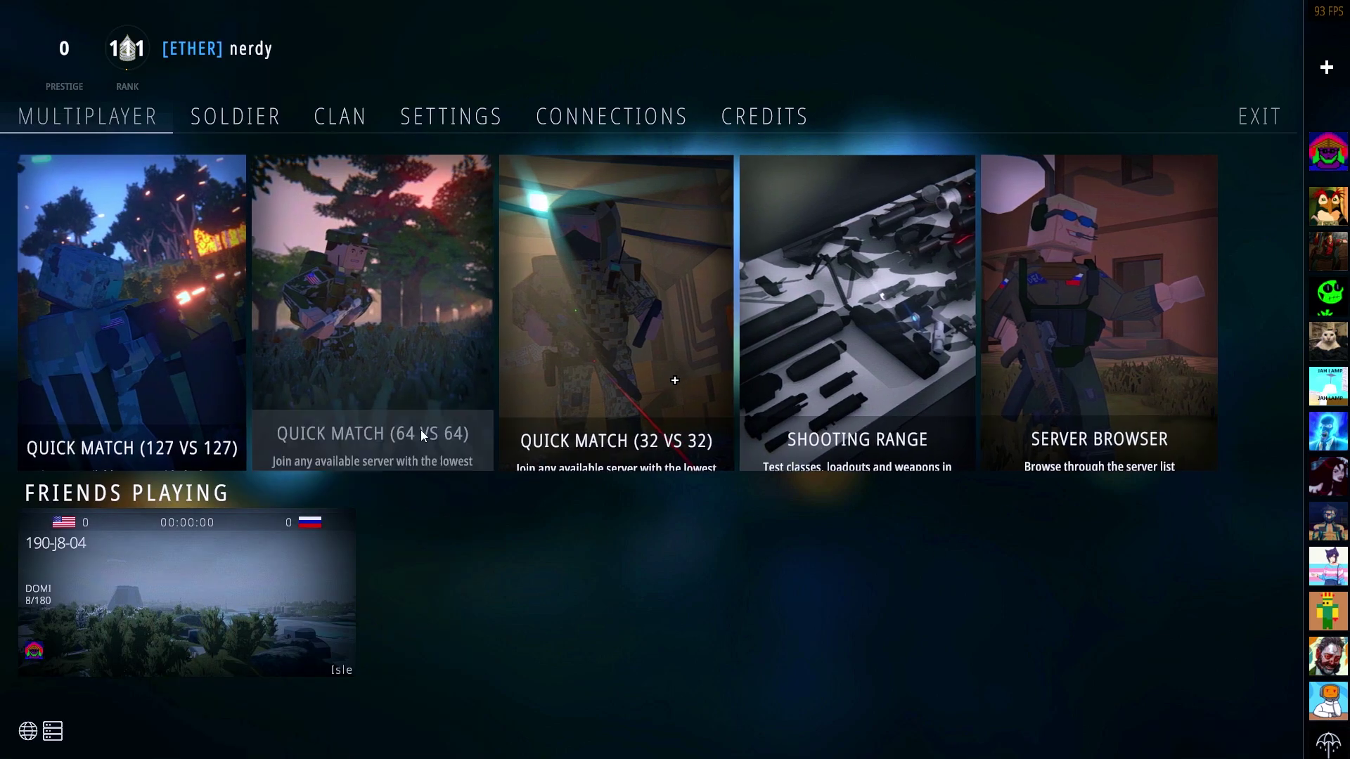
{"action": "key", "text": "Home"}
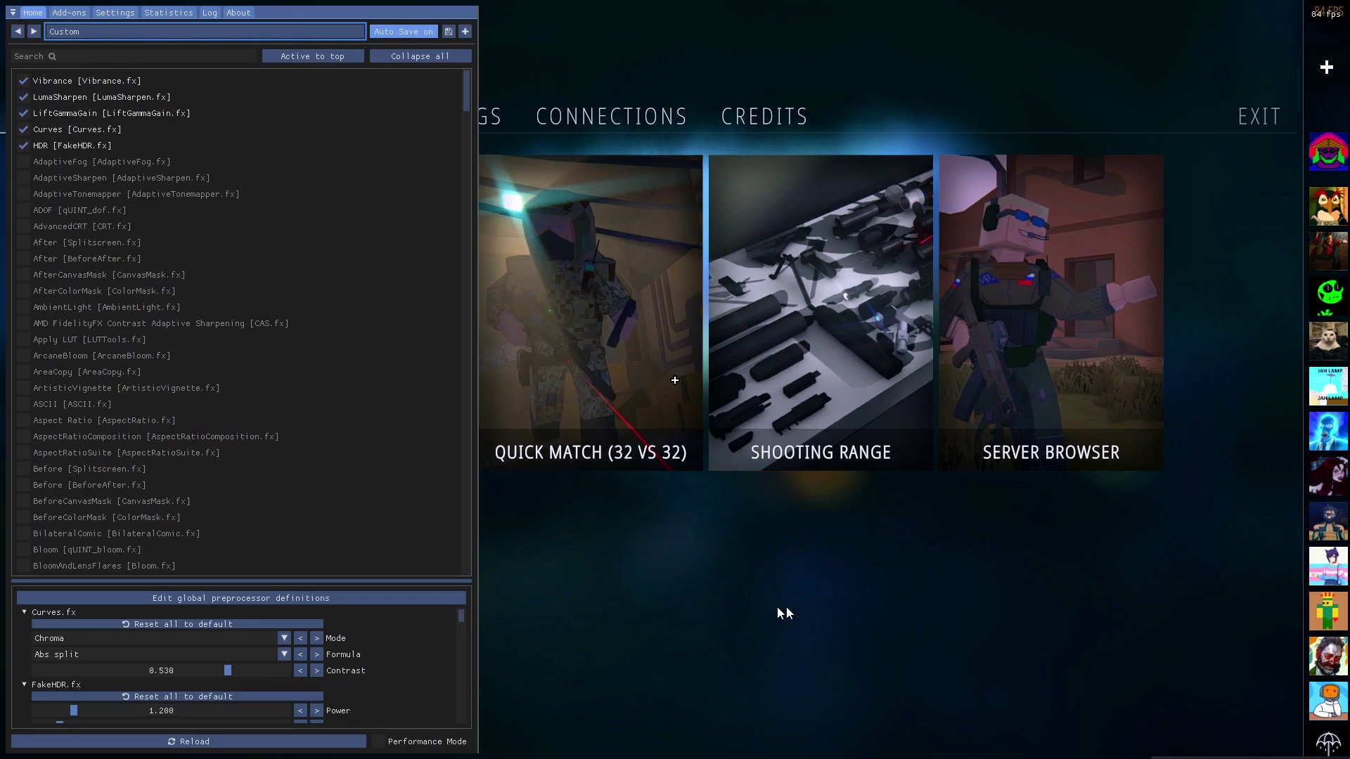
{"action": "key", "text": "Home"}
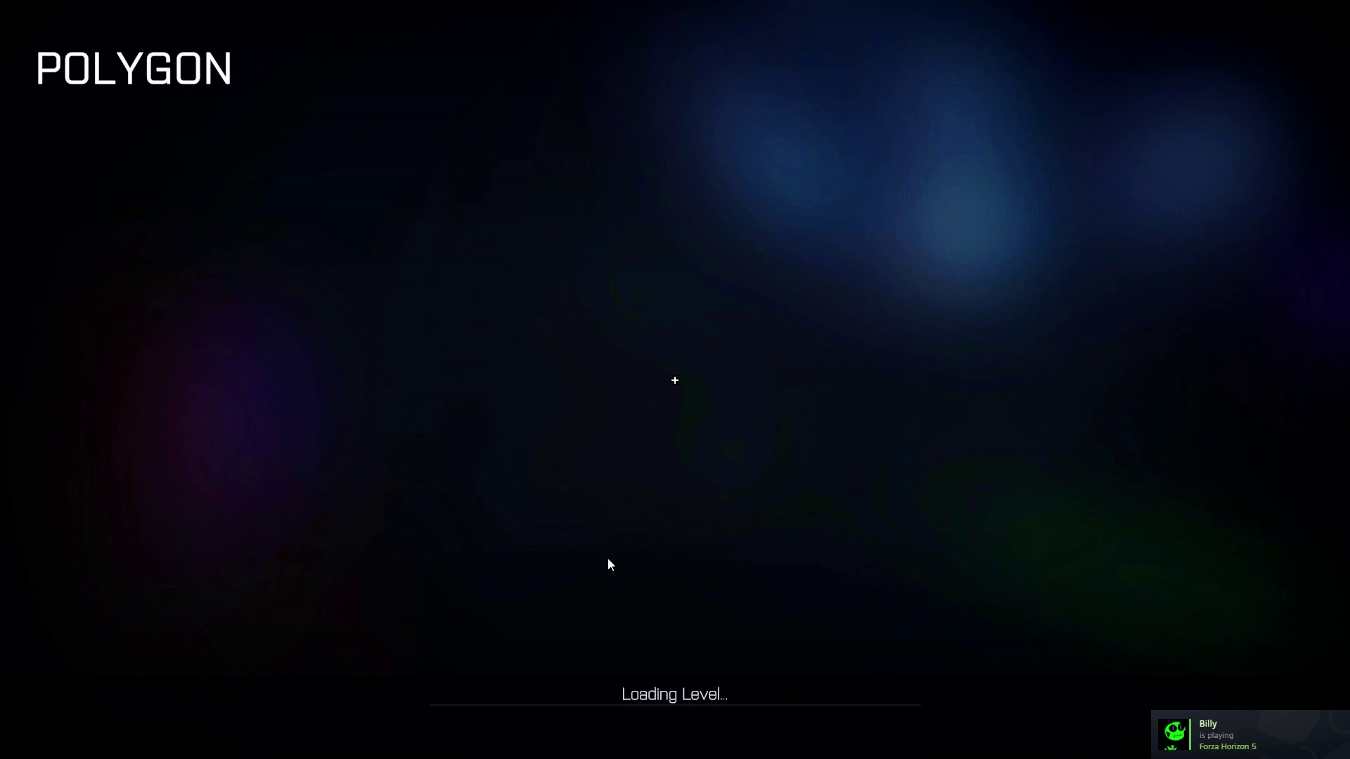
Step: Use no-clip to pass through the wall into the Polygon shooting range
{"action": "key", "text": "w"}
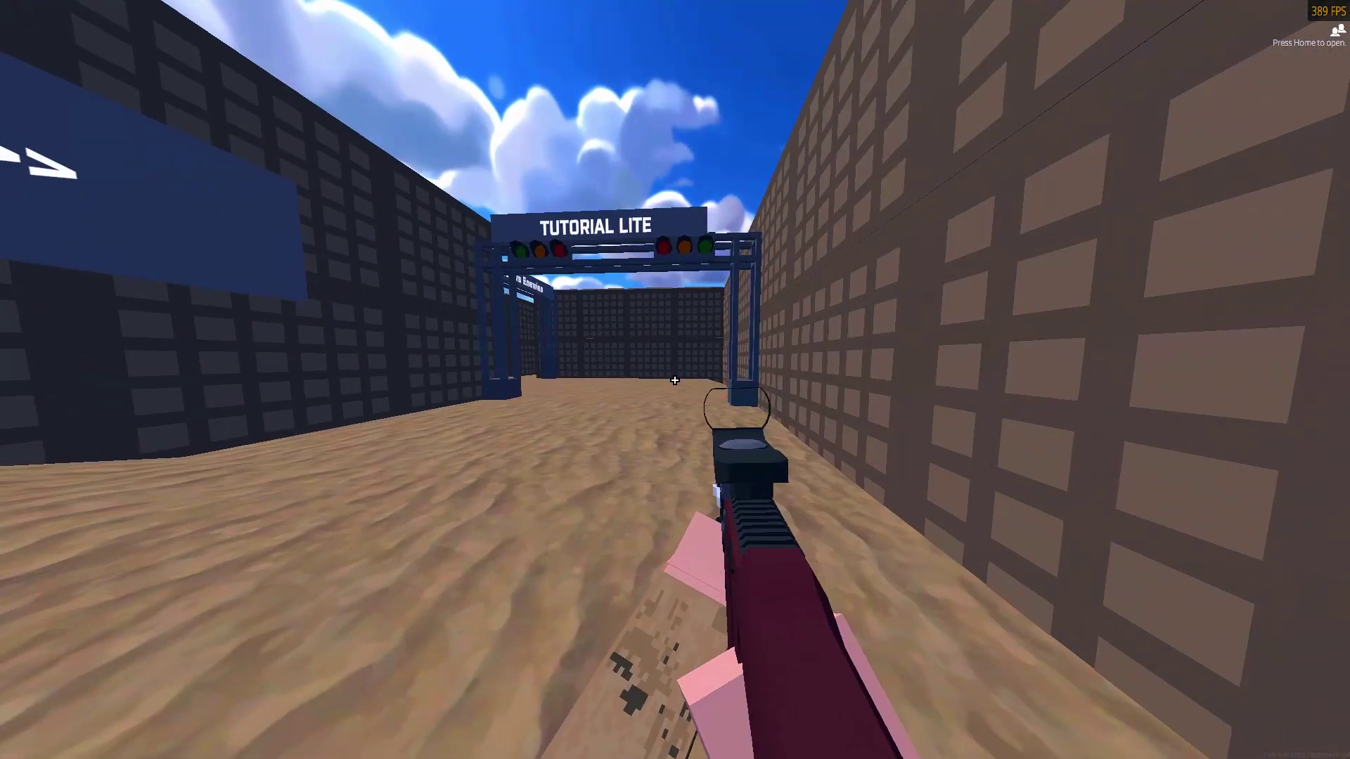
{"action": "key", "text": "s"}
{"action": "key", "text": "Tab"}
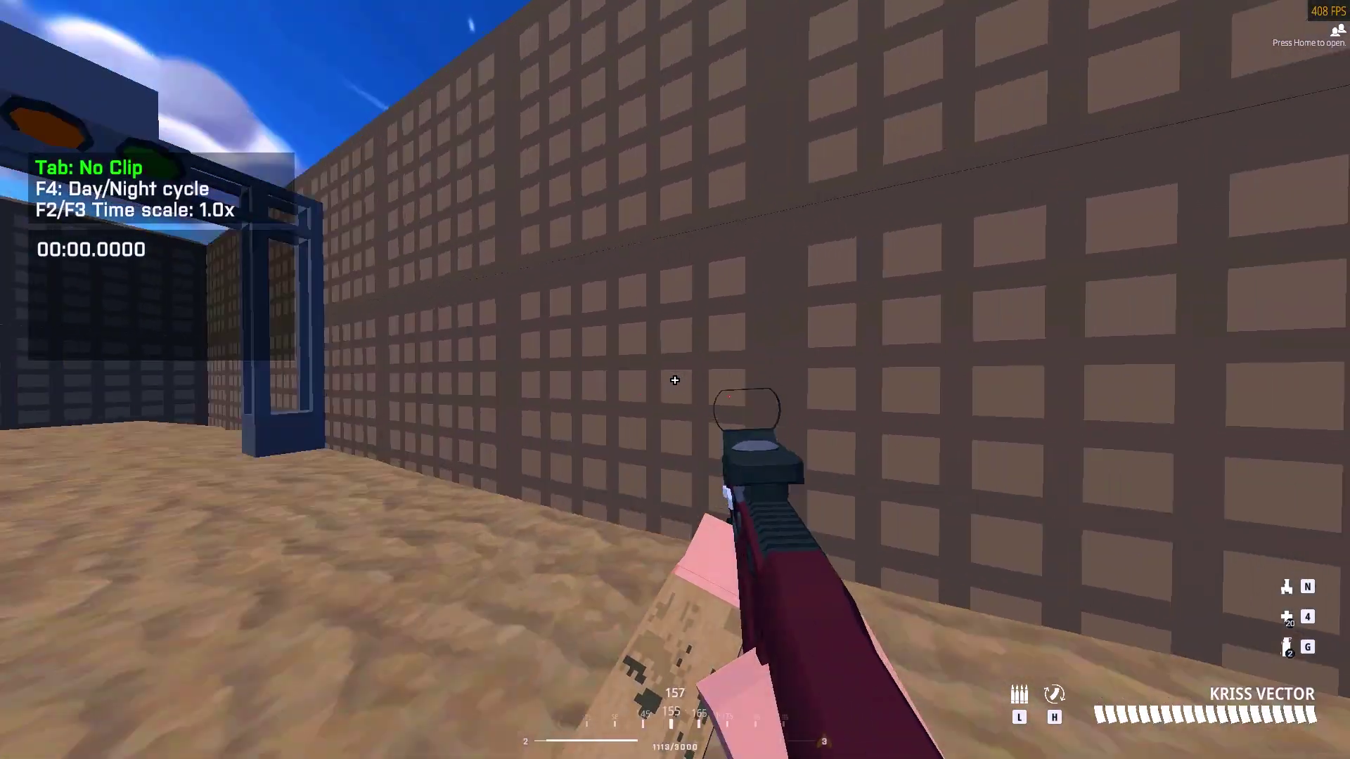
{"action": "key", "text": "w"}
{"action": "key", "text": "Tab"}
Step: Walk to the low wall facing the targets and bring up the ReShade effects overlay
{"action": "key", "text": "w"}
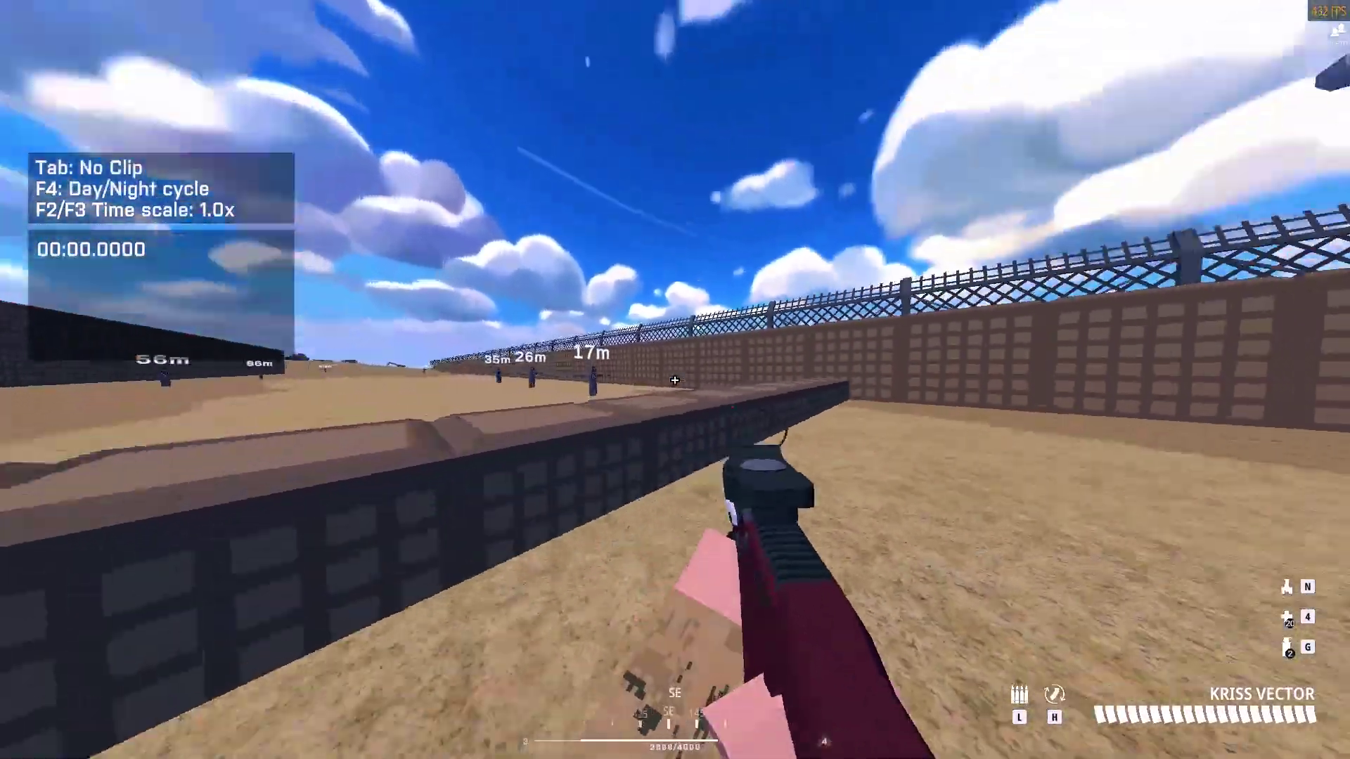
{"action": "key", "text": "w"}
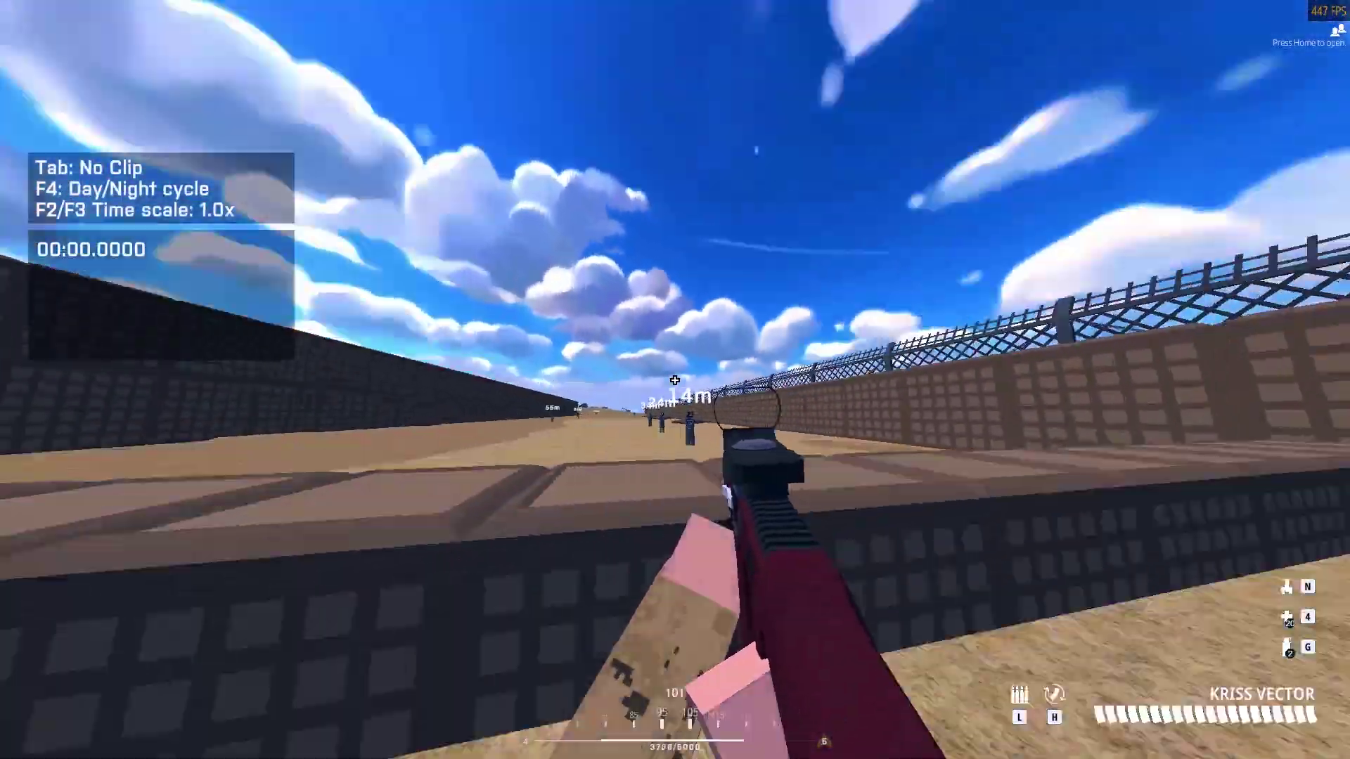
{"action": "key", "text": "d"}
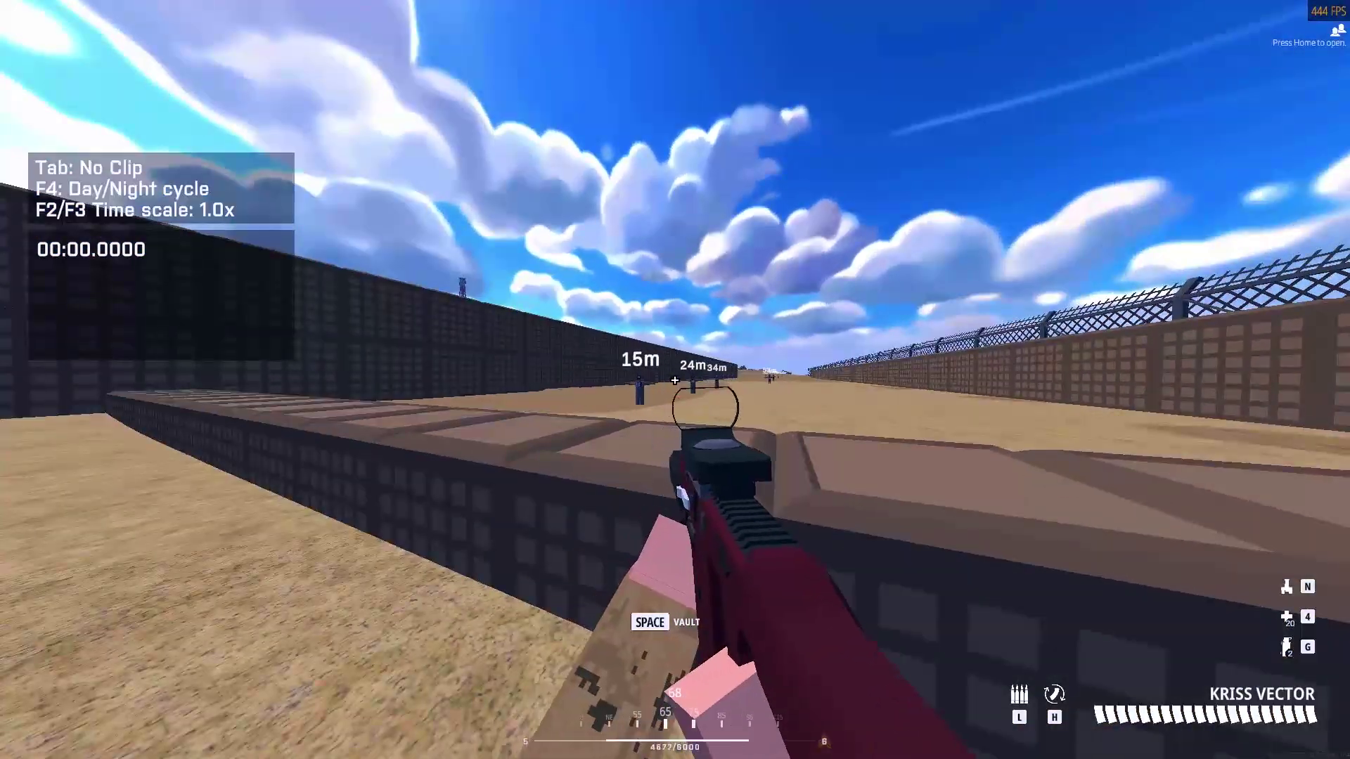
{"action": "key", "text": "Home"}
Step: Close the overlay and move toward the range targets, aiming down the sight
{"action": "key", "text": "w"}
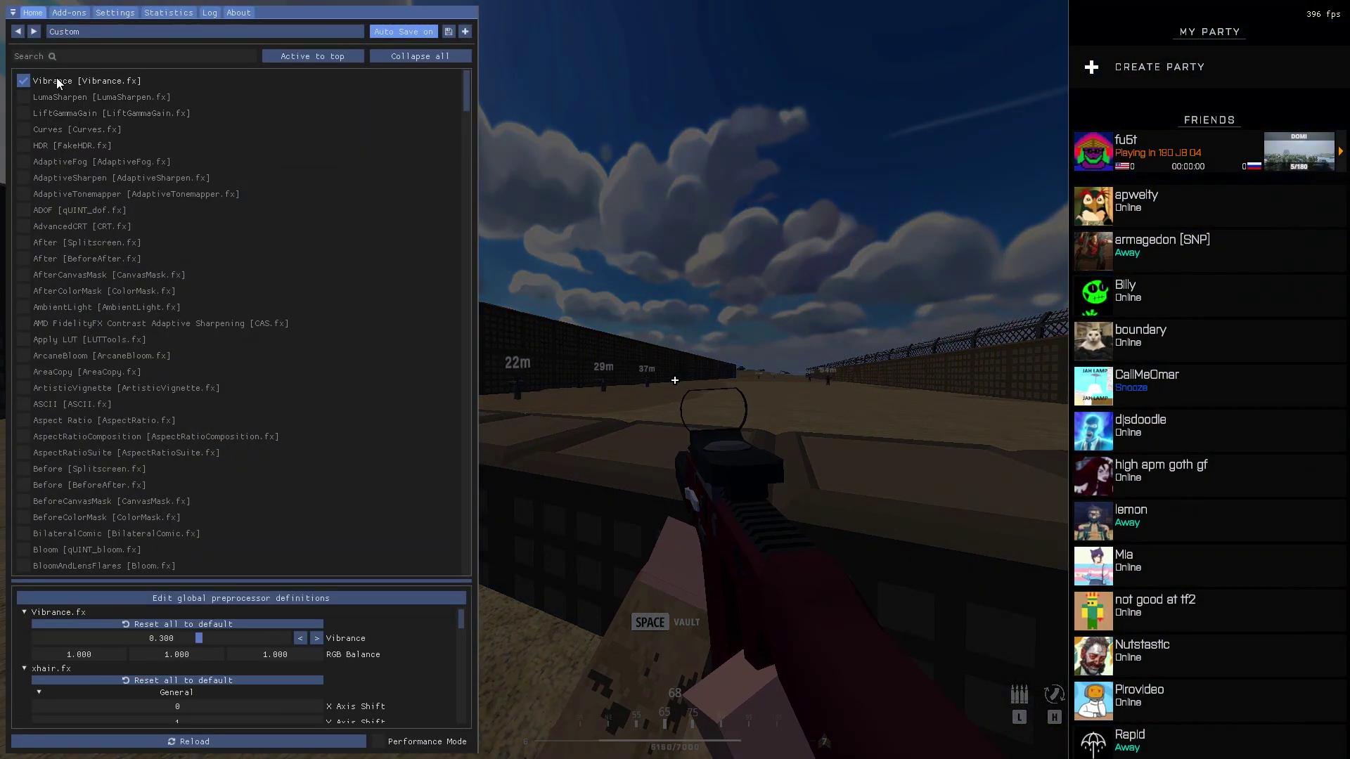
{"action": "key", "text": "Home"}
{"action": "key", "text": "Home"}
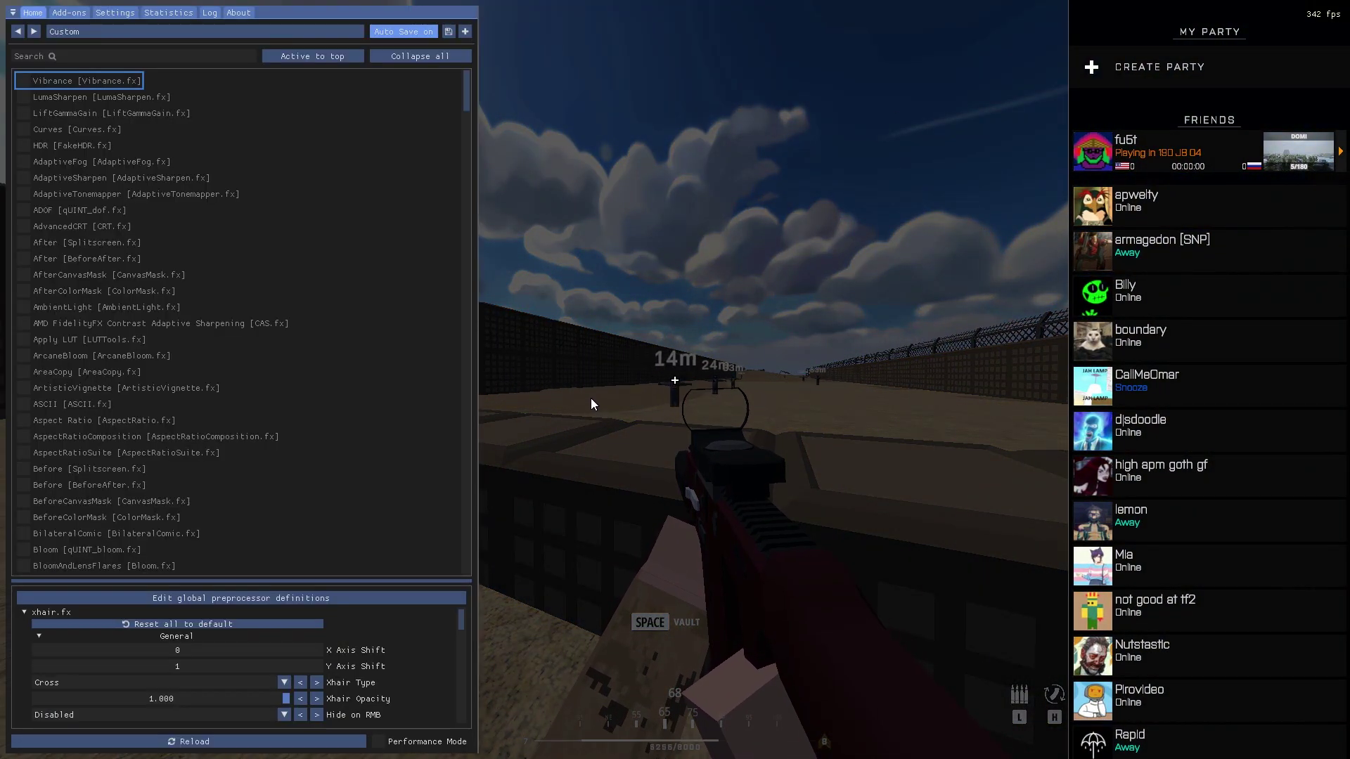
{"action": "key", "text": "Home"}
{"action": "key", "text": "a"}
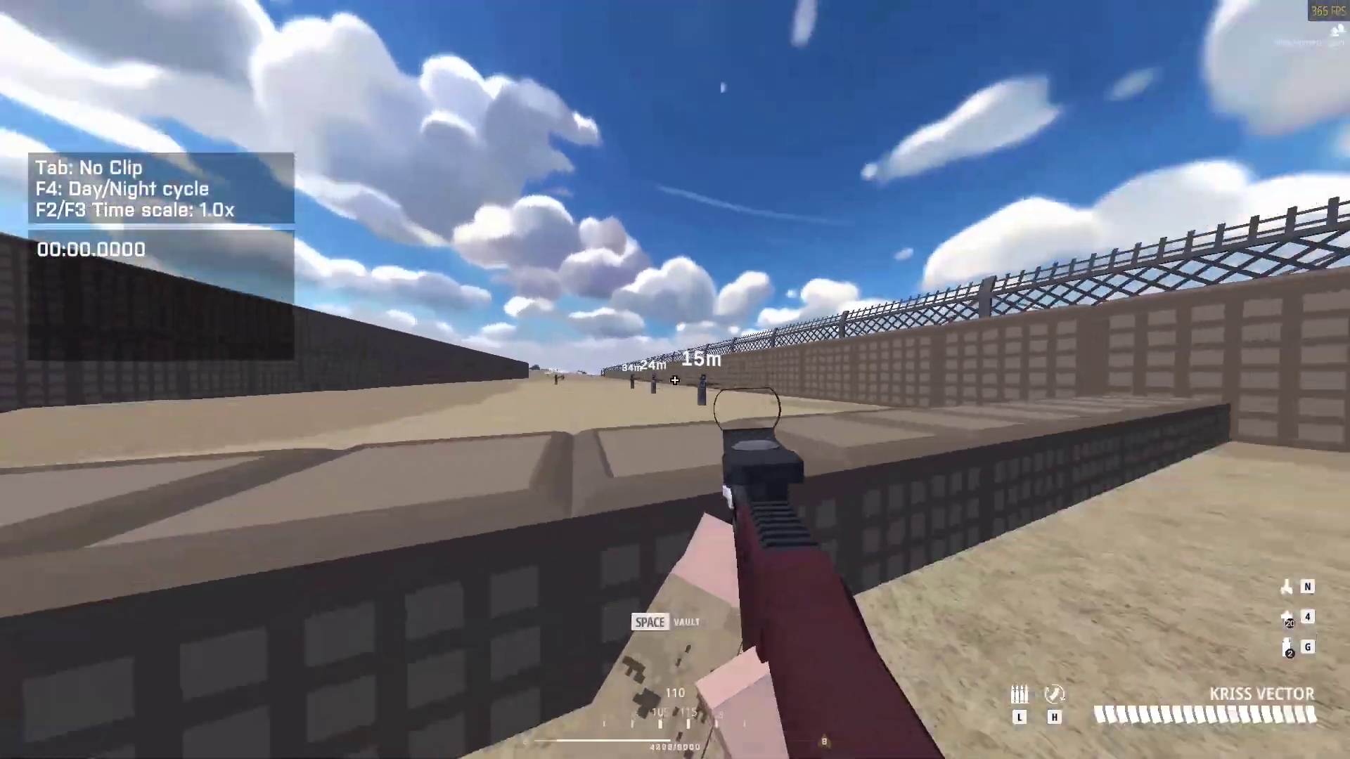
{"action": "key", "text": "w"}
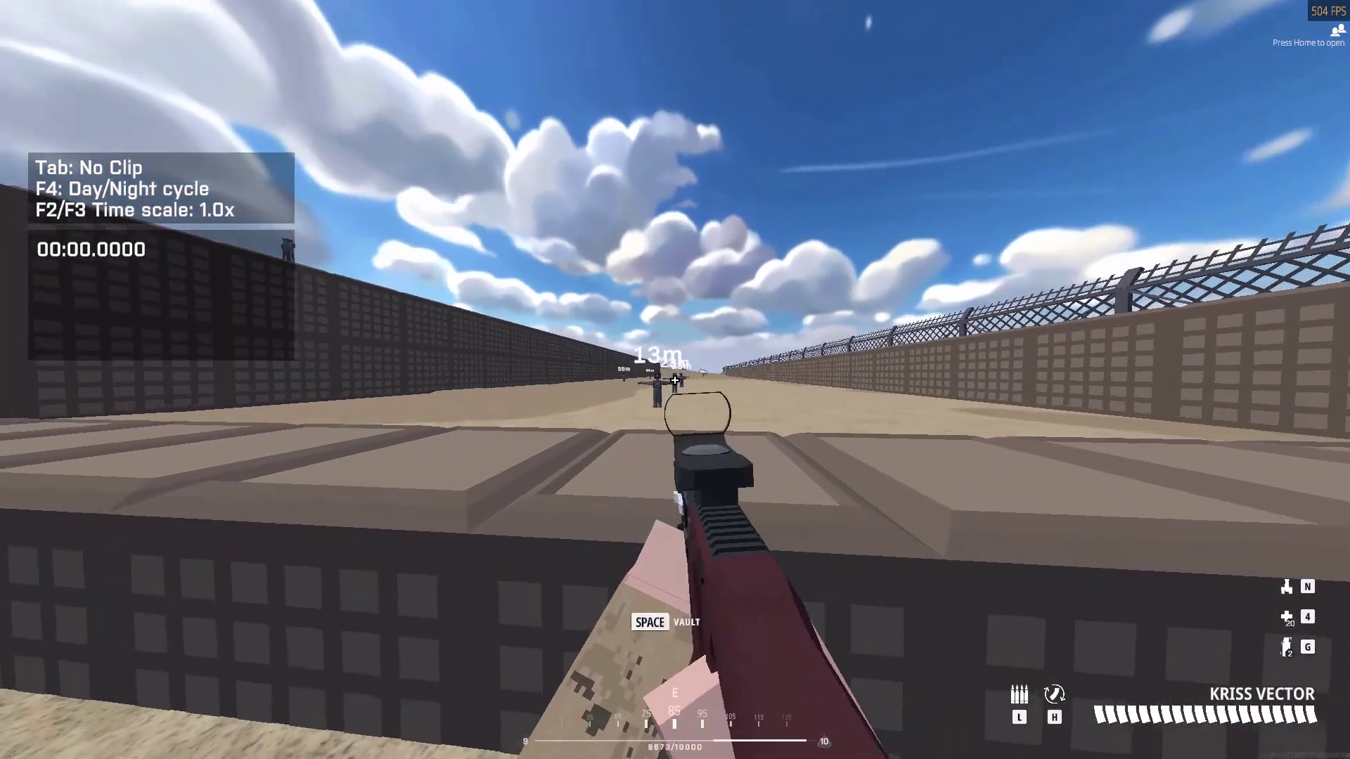
{"action": "right_click", "coordinate": [675, 380]}
{"action": "key", "text": "d"}
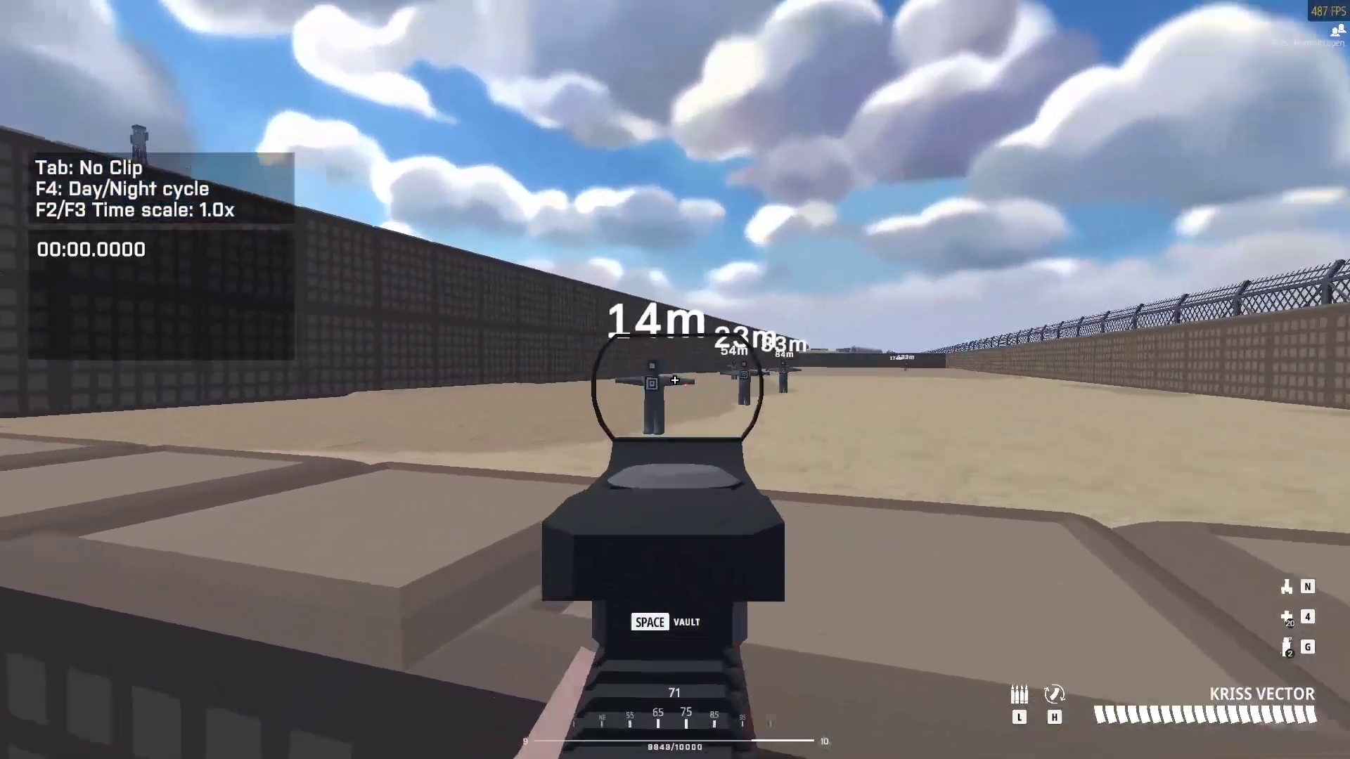
Step: Enable LiftGammaGain, Curves, Vibrance and LumaSharpen in the Custom preset and view LumaSharpen's settings
{"action": "key", "text": "Home"}
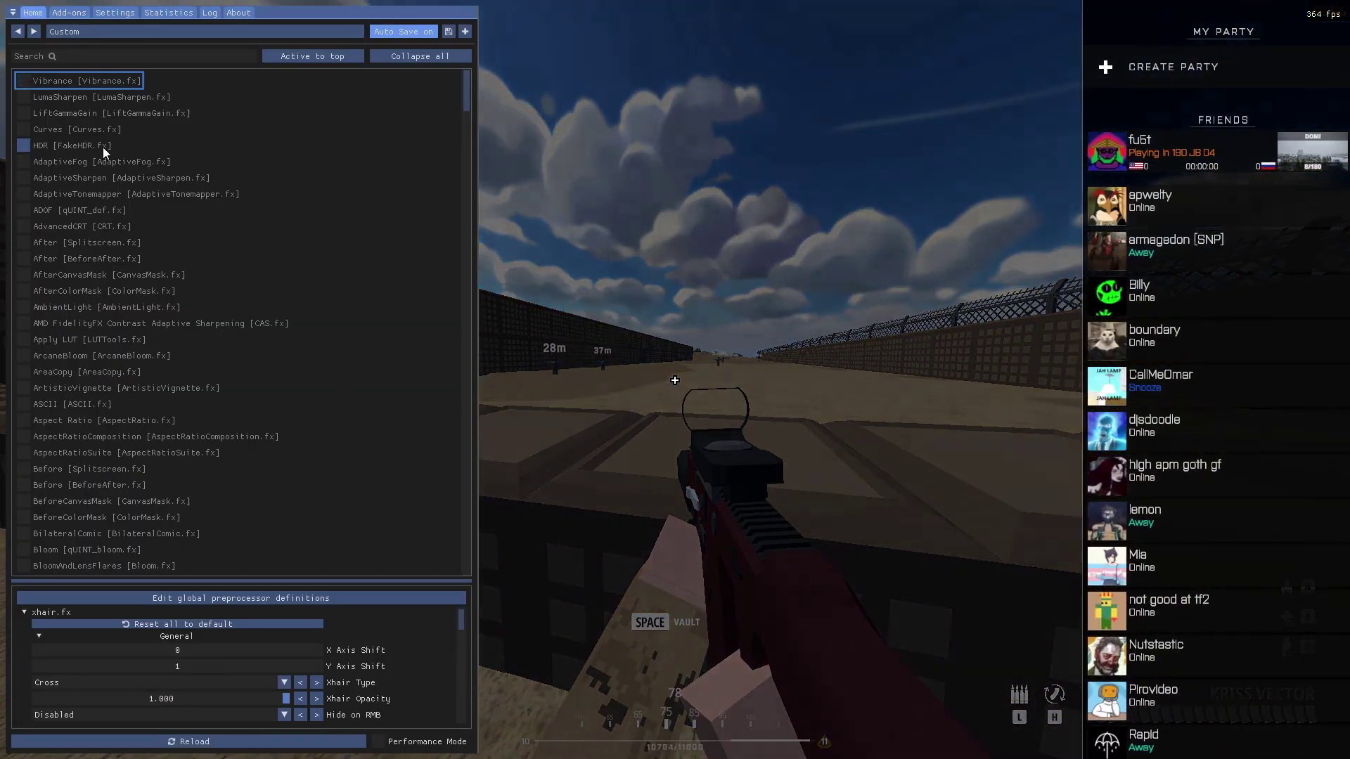
{"action": "left_click", "coordinate": [70, 145]}
{"action": "left_click", "coordinate": [64, 129]}
{"action": "left_click", "coordinate": [62, 113]}
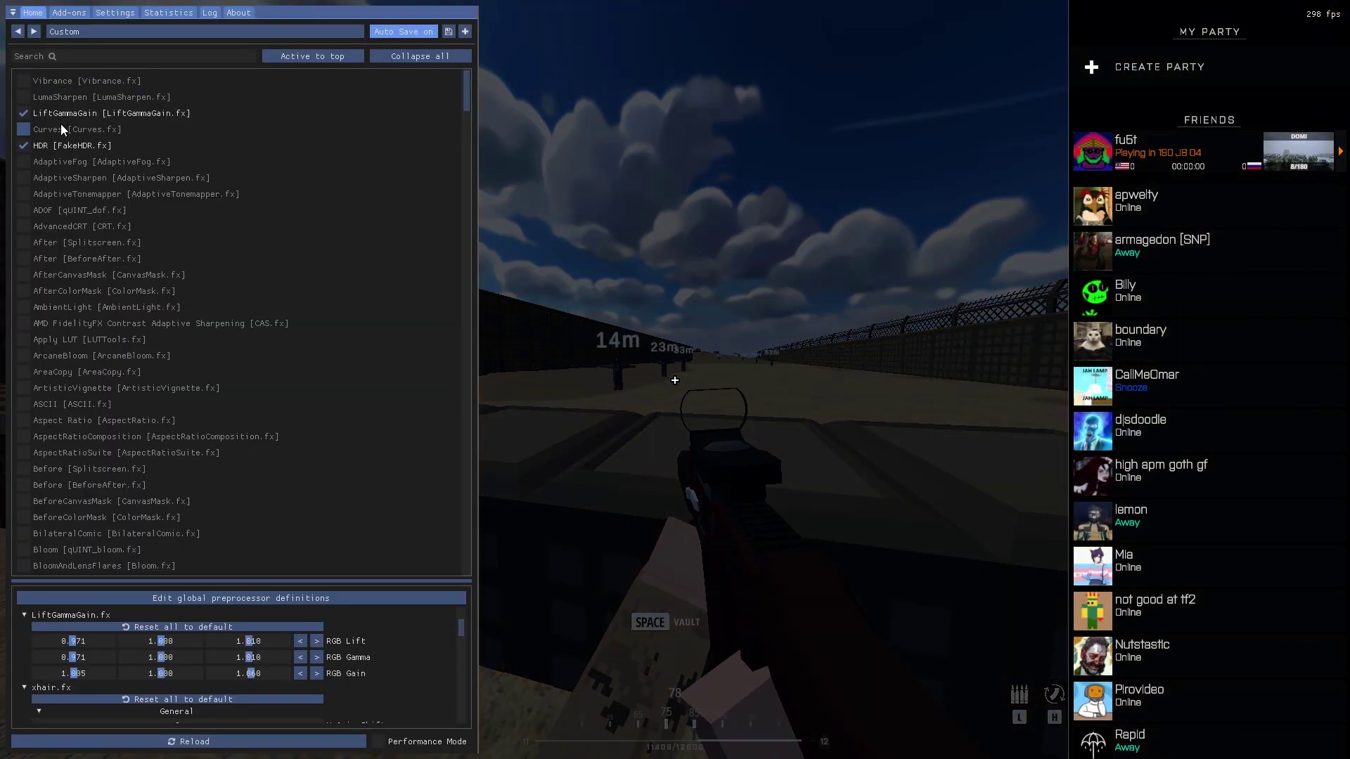
{"action": "left_click", "coordinate": [62, 81]}
{"action": "left_click", "coordinate": [61, 97]}
Step: Close the overlay and shoot down the nearest test target with the Kriss Vector
{"action": "key", "text": "Home"}
{"action": "key", "text": "s"}
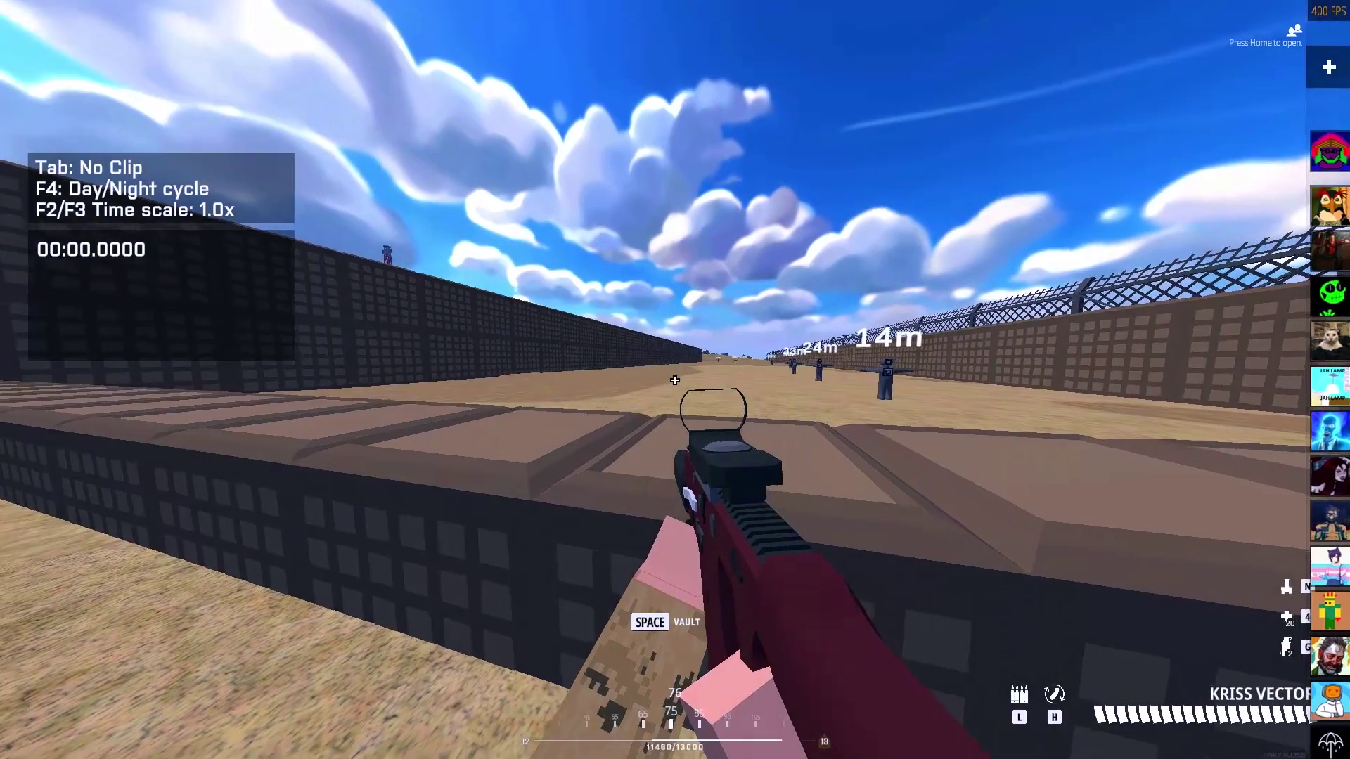
{"action": "key", "text": "w"}
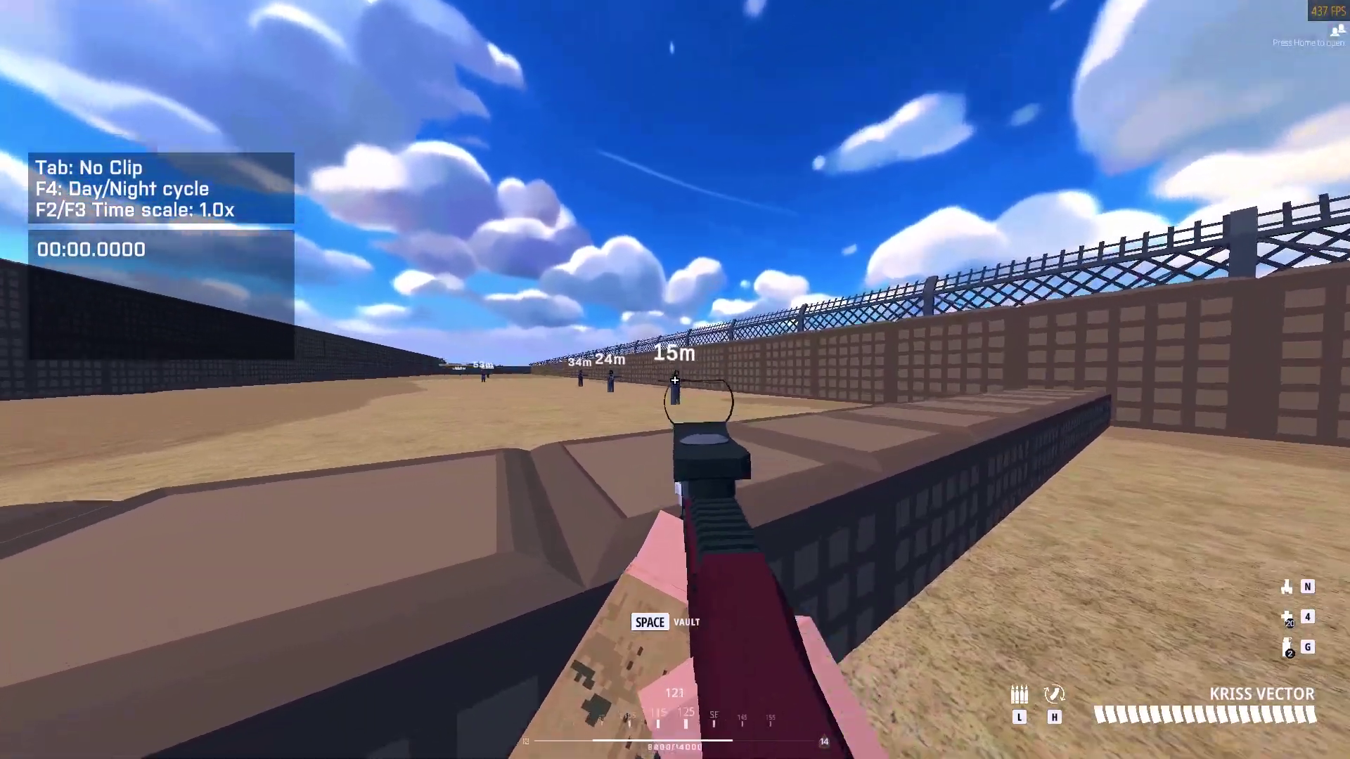
{"action": "right_click", "coordinate": [675, 380]}
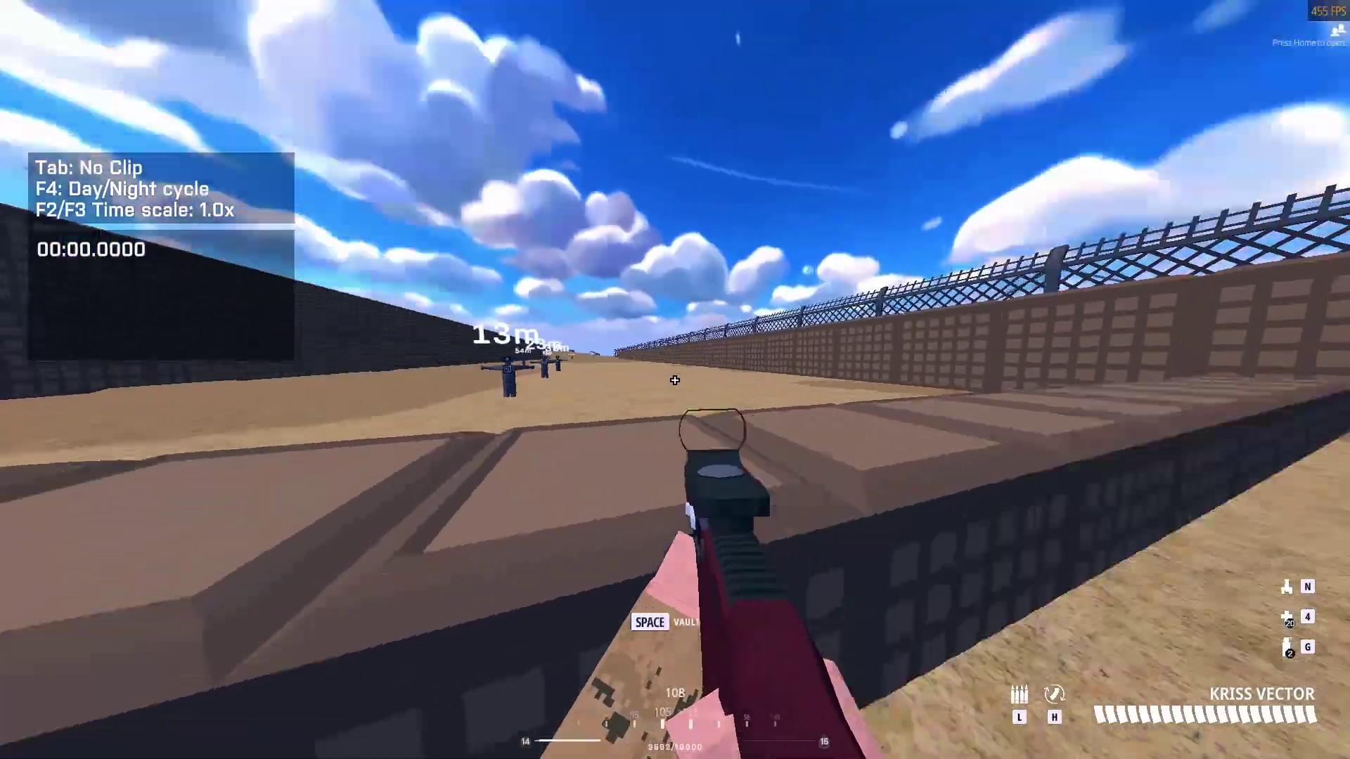
{"action": "key", "text": "d"}
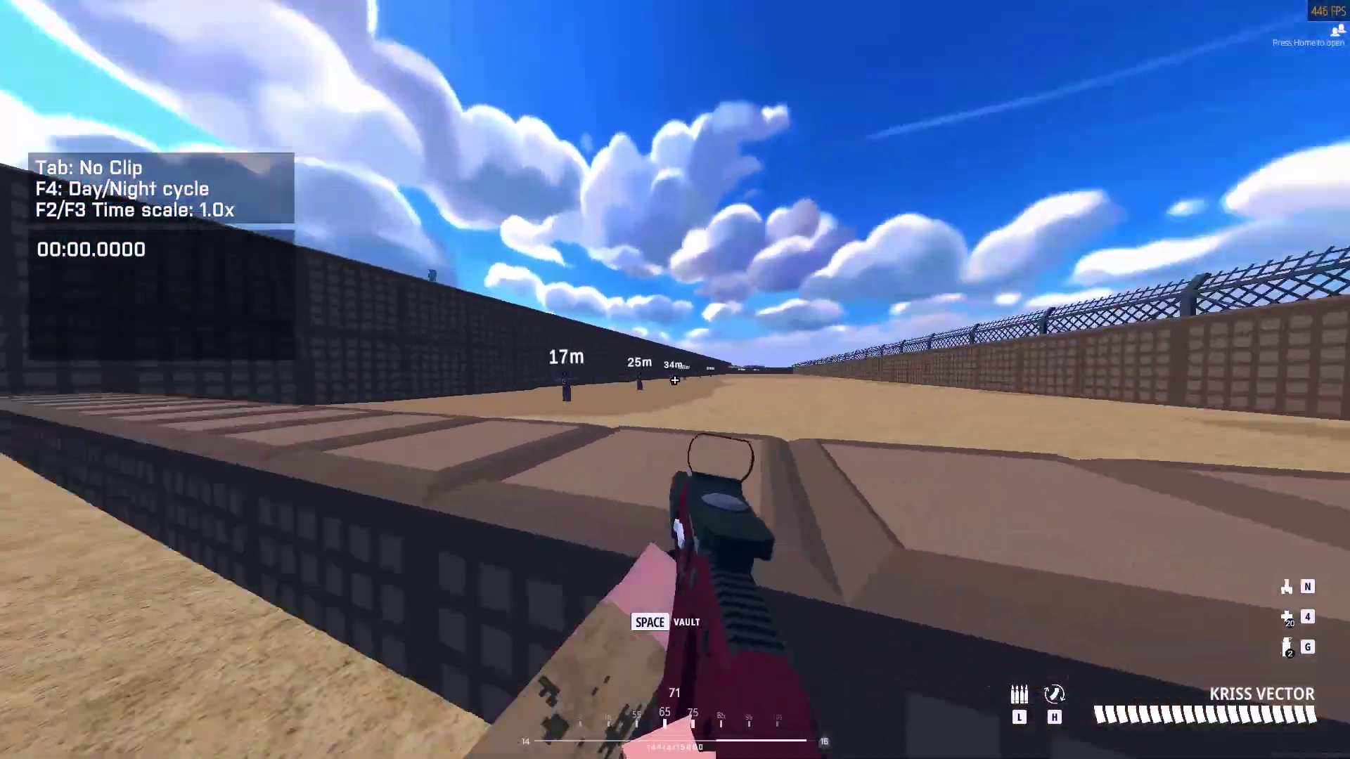
{"action": "right_click", "coordinate": [675, 380]}
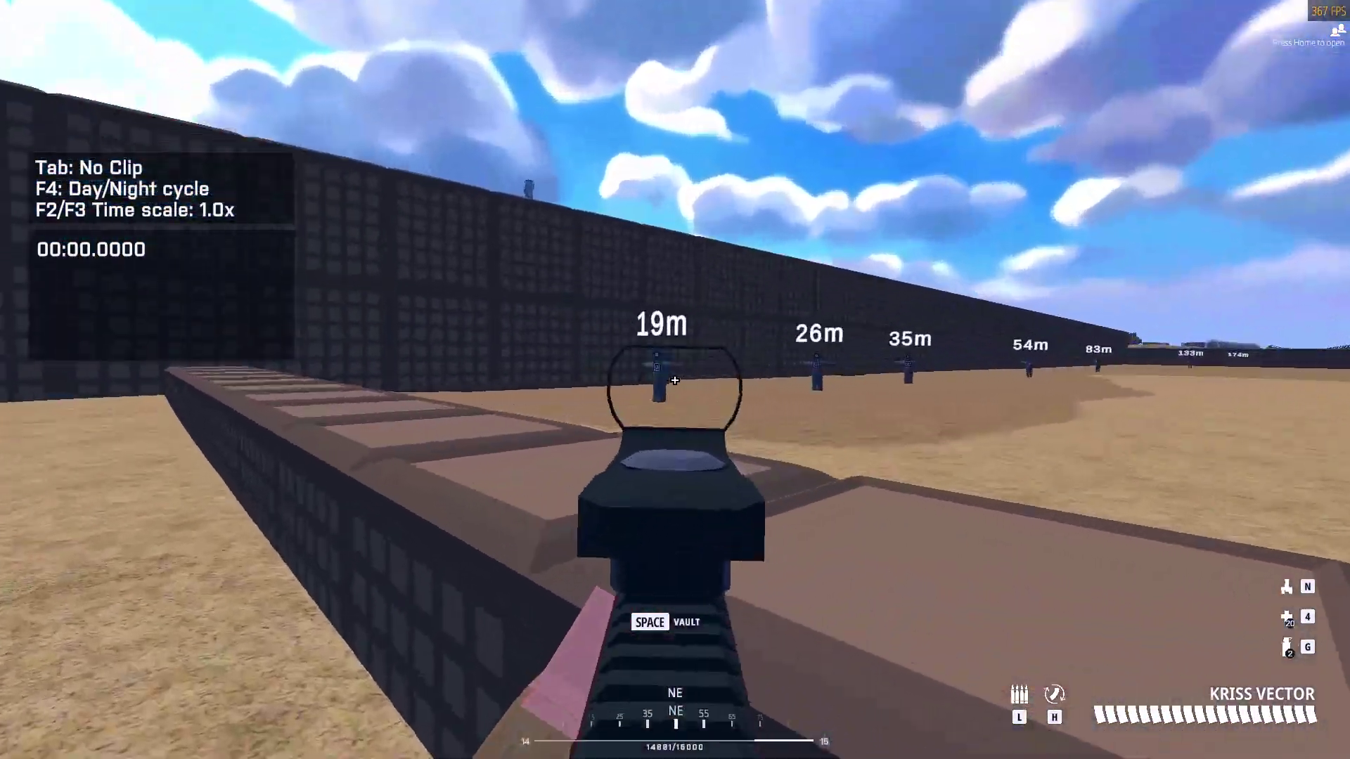
{"action": "left_click", "coordinate": [675, 379]}
{"action": "left_click", "coordinate": [675, 380]}
{"action": "key", "text": "a"}
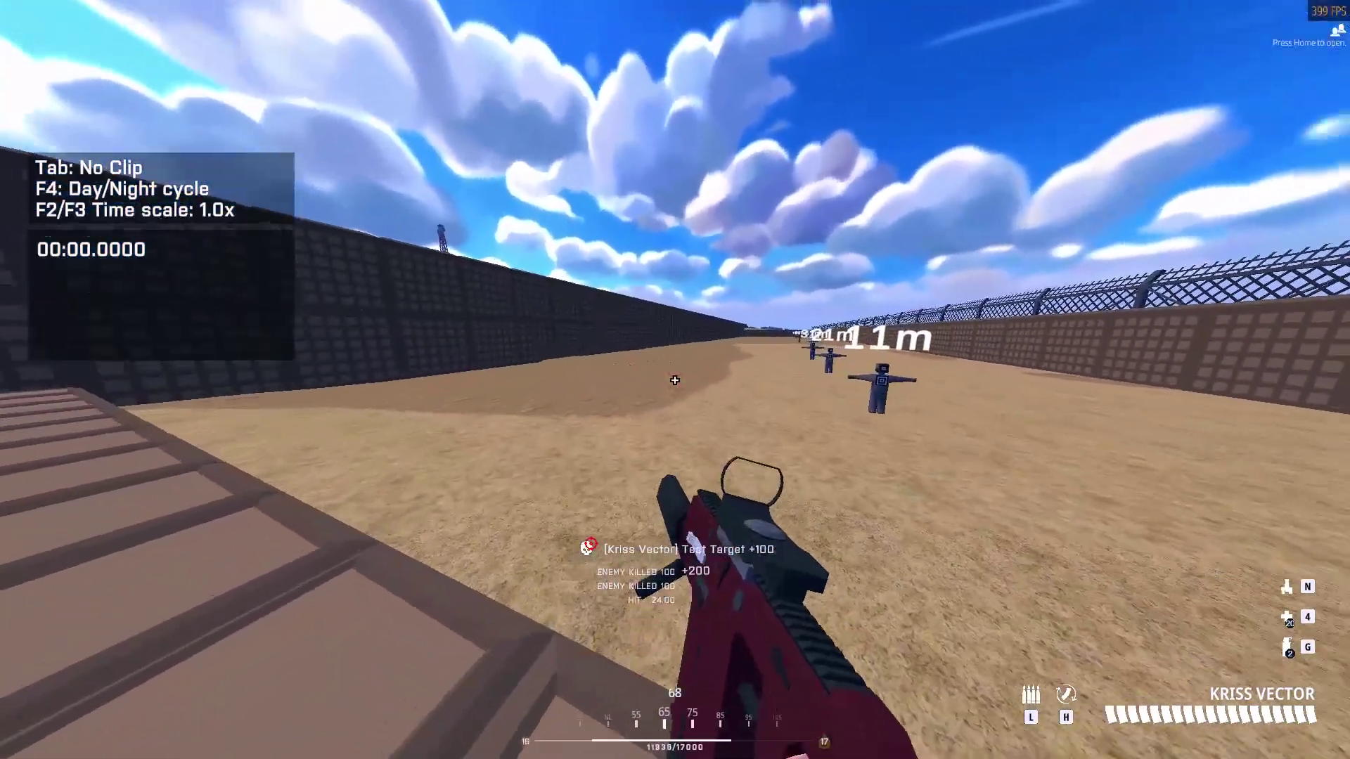
Step: Aim at and shoot the next test target, then strafe along the range
{"action": "right_click", "coordinate": [675, 380]}
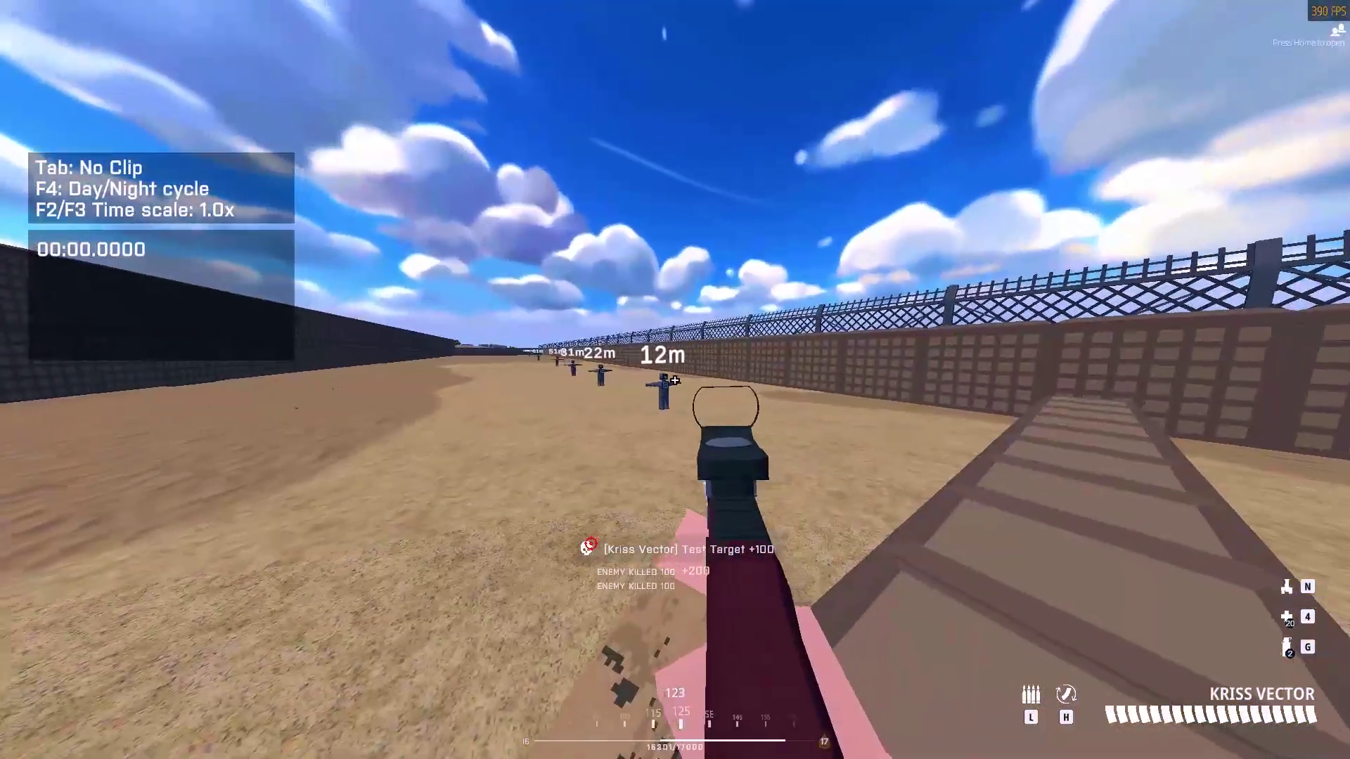
{"action": "left_click", "coordinate": [675, 380]}
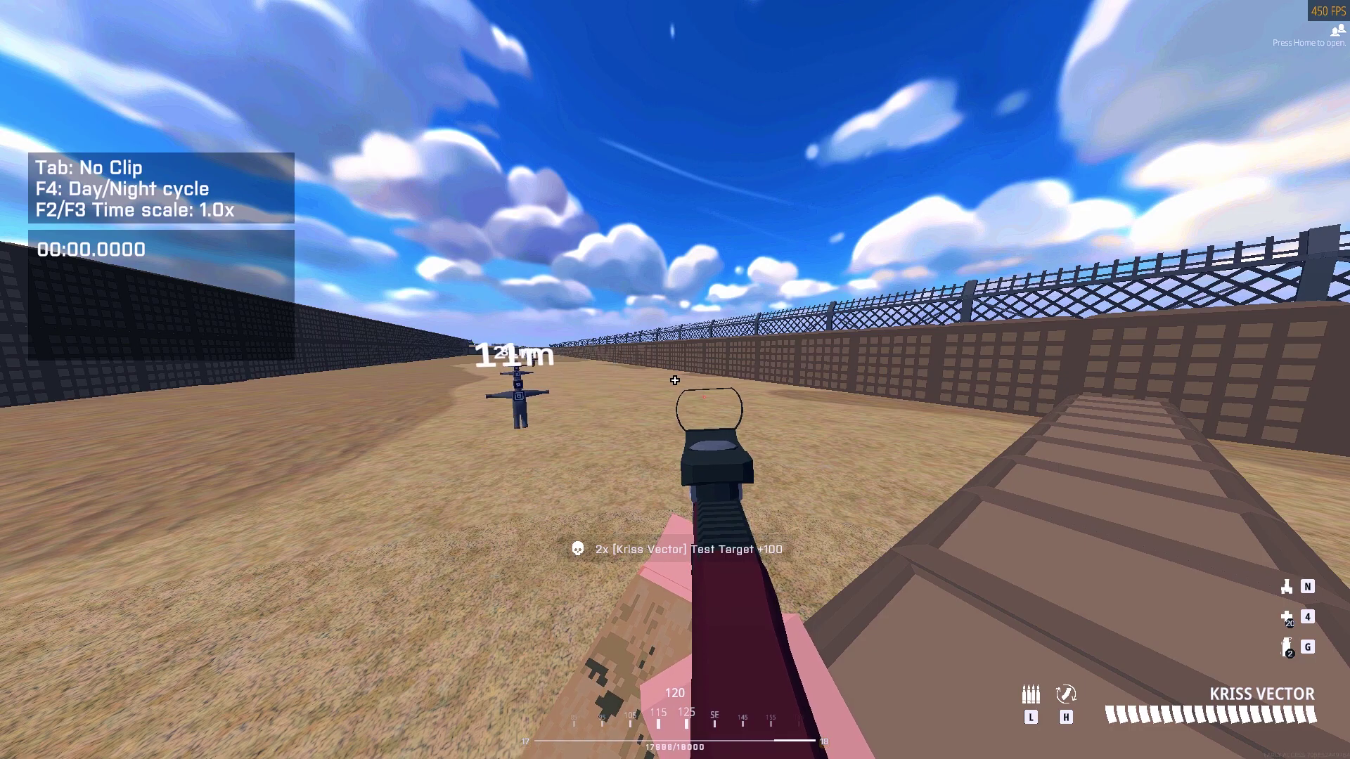
{"action": "key", "text": "d"}
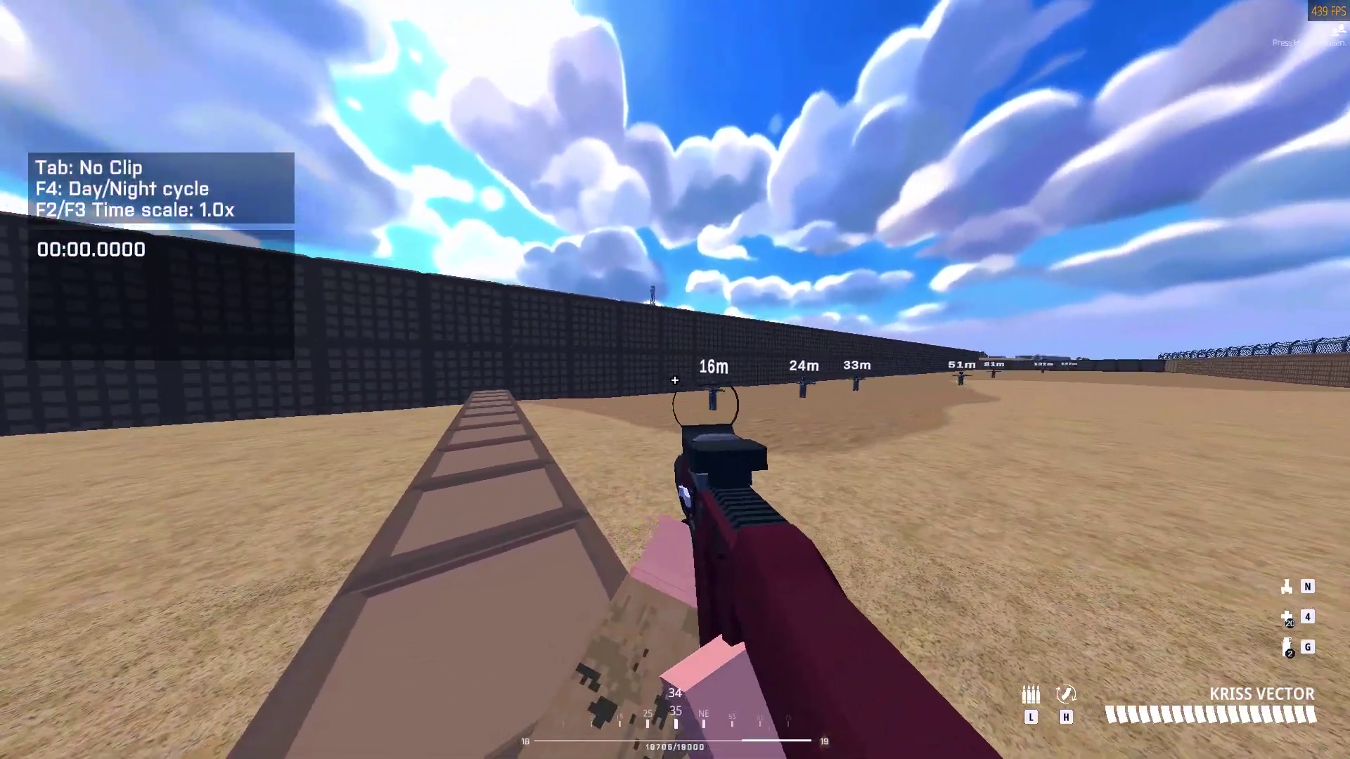
{"action": "right_click", "coordinate": [675, 380]}
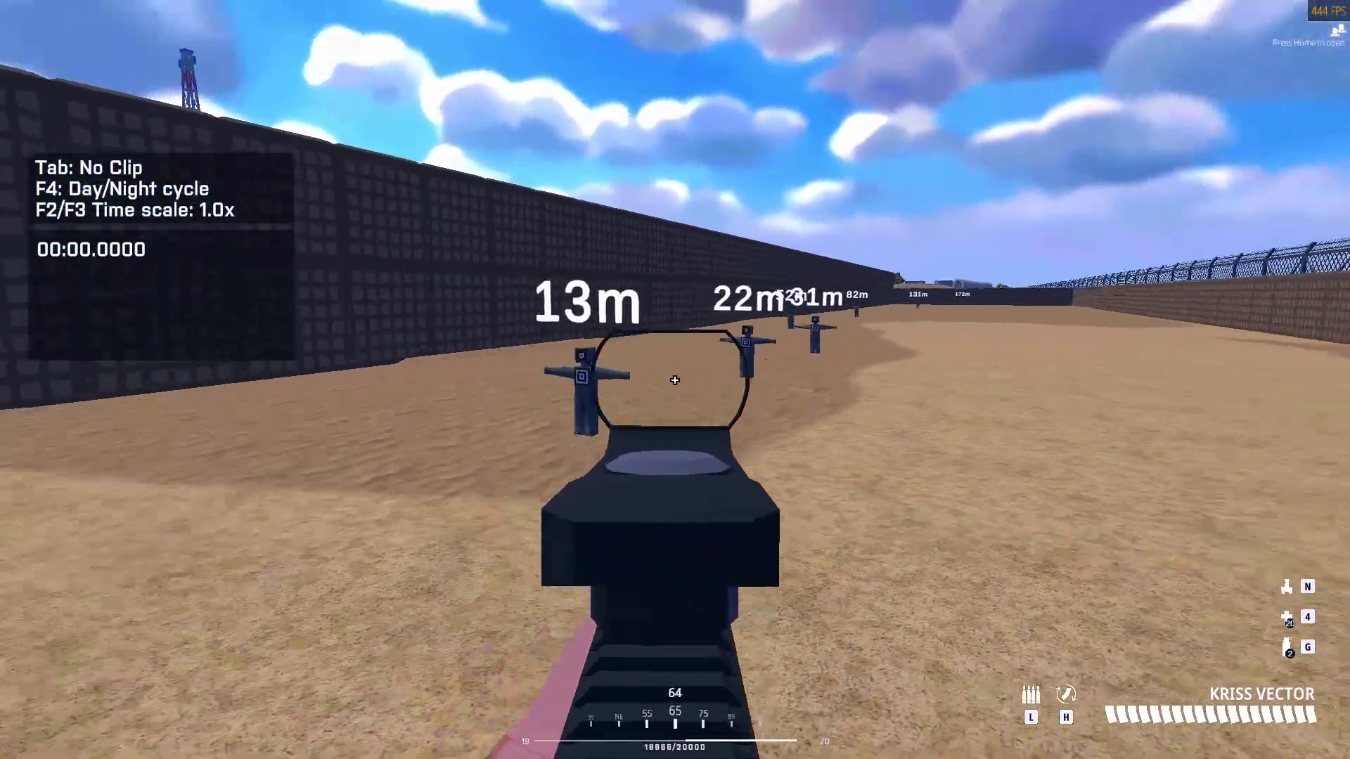
{"action": "key", "text": "a"}
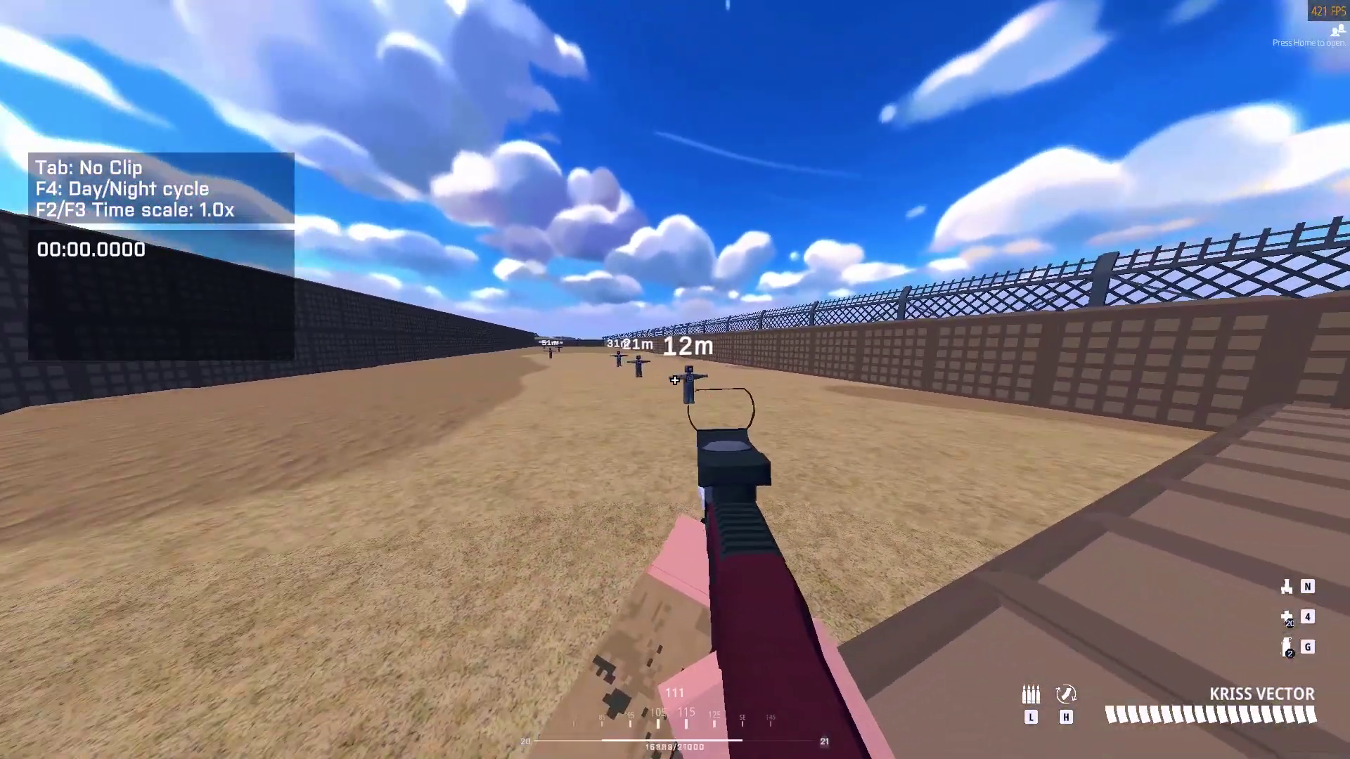
{"action": "key", "text": "a"}
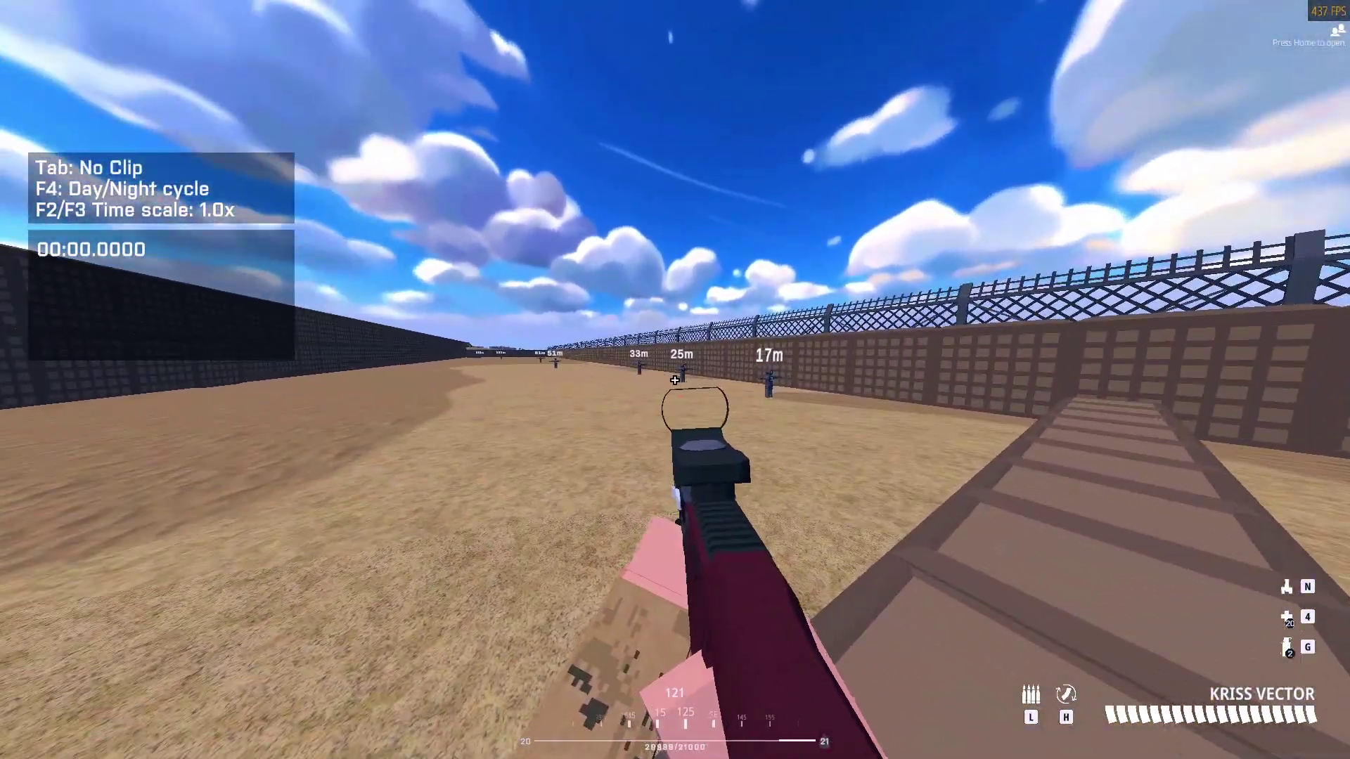
{"action": "key", "text": "w"}
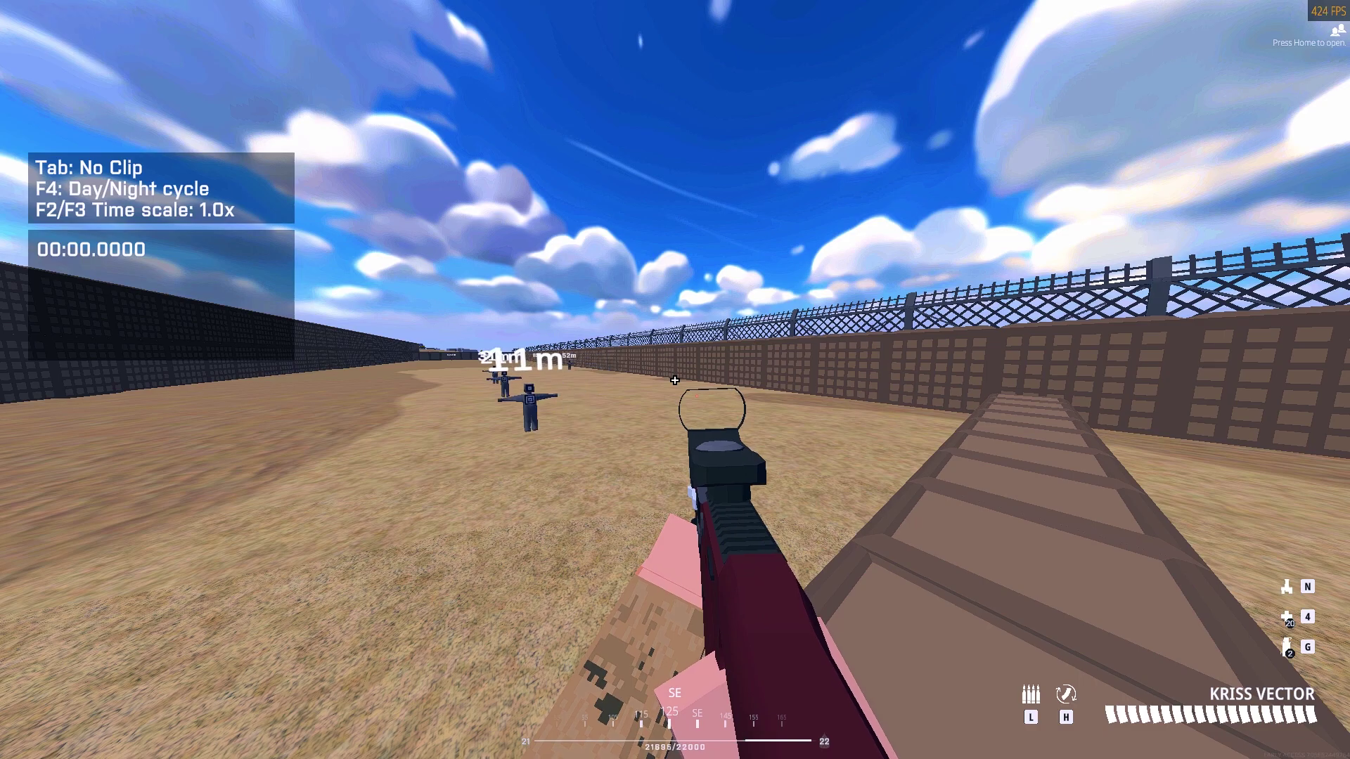
{"action": "key", "text": "s"}
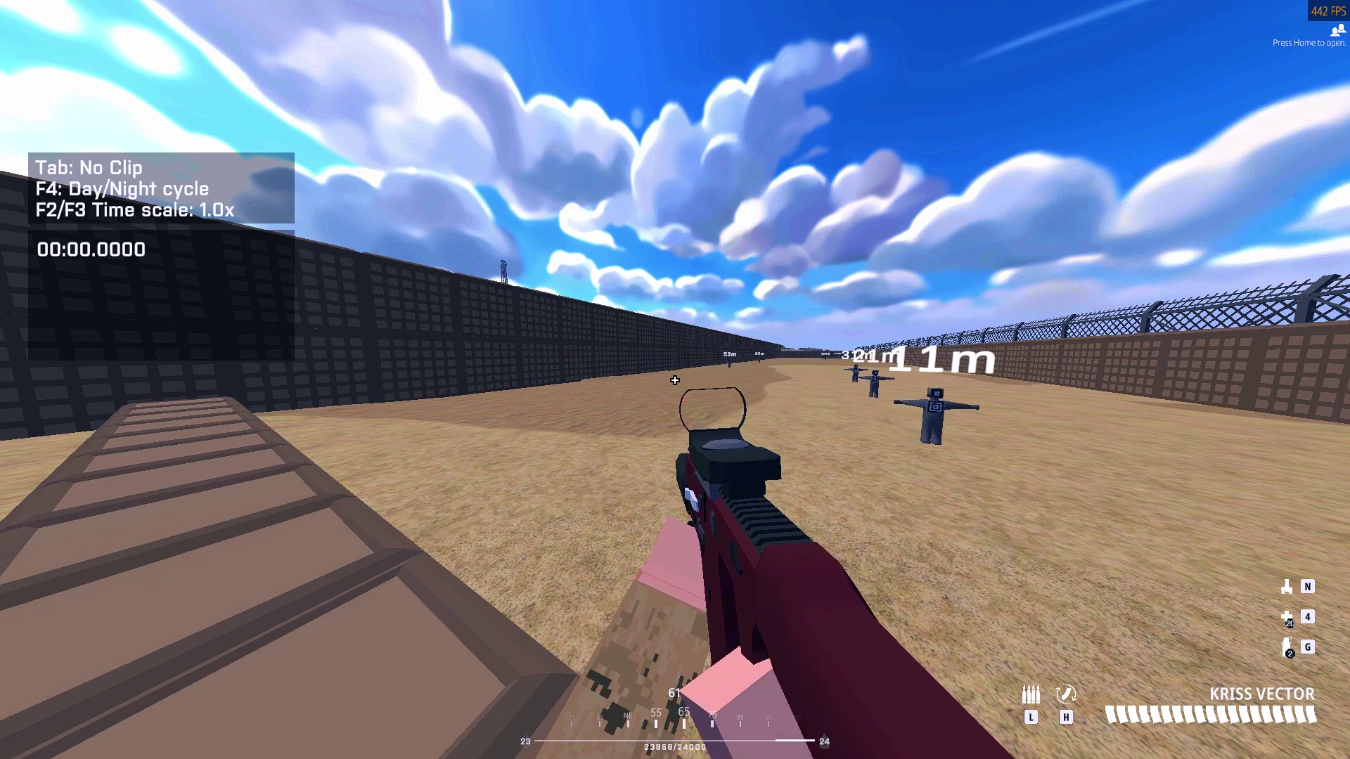
{"action": "key", "text": "s"}
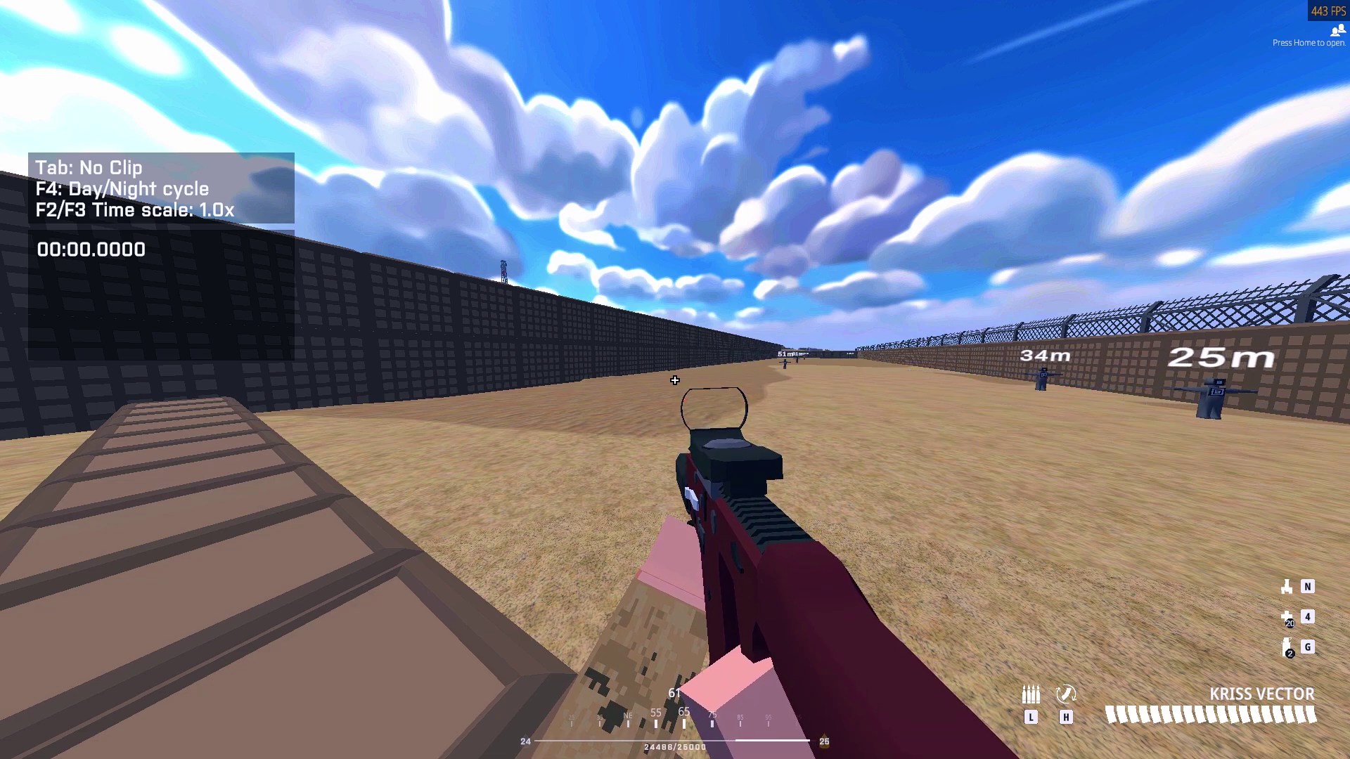
{"action": "key", "text": "w"}
{"action": "key", "text": "d"}
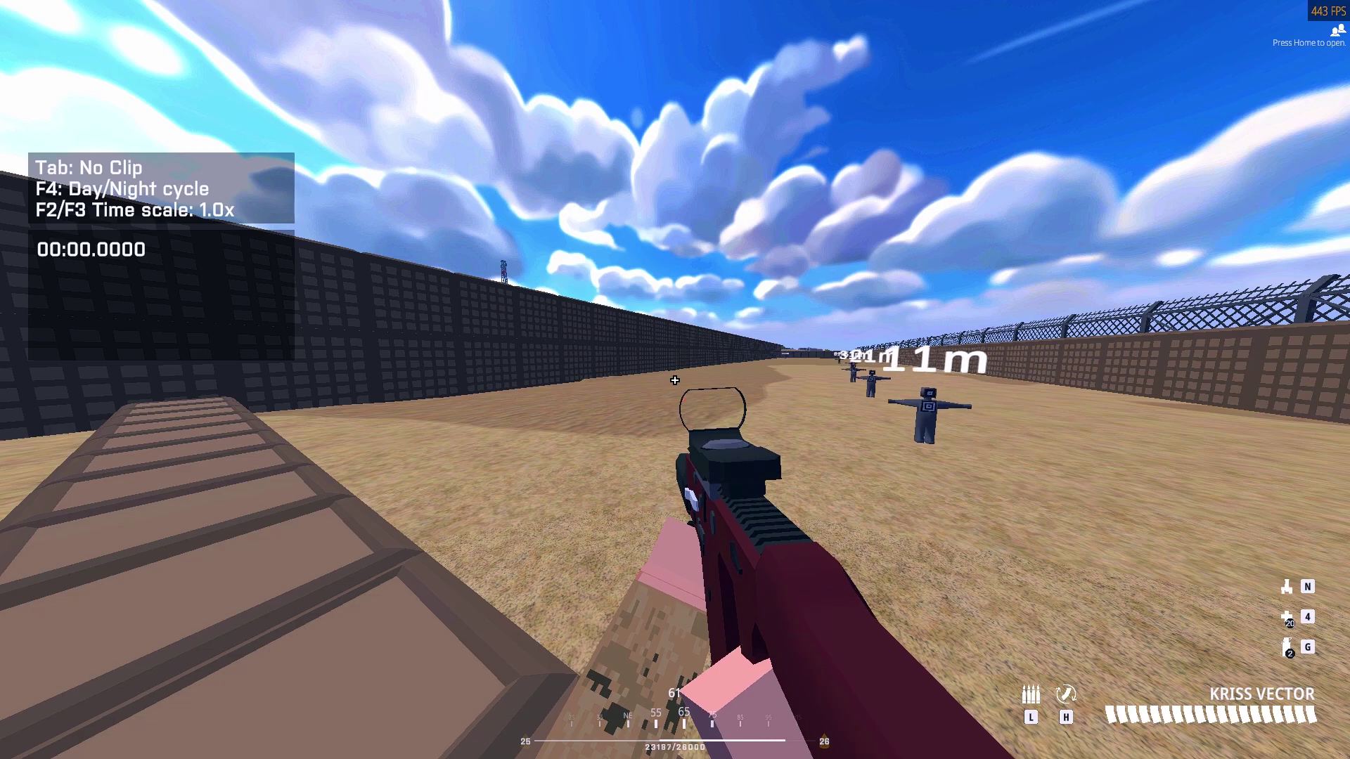